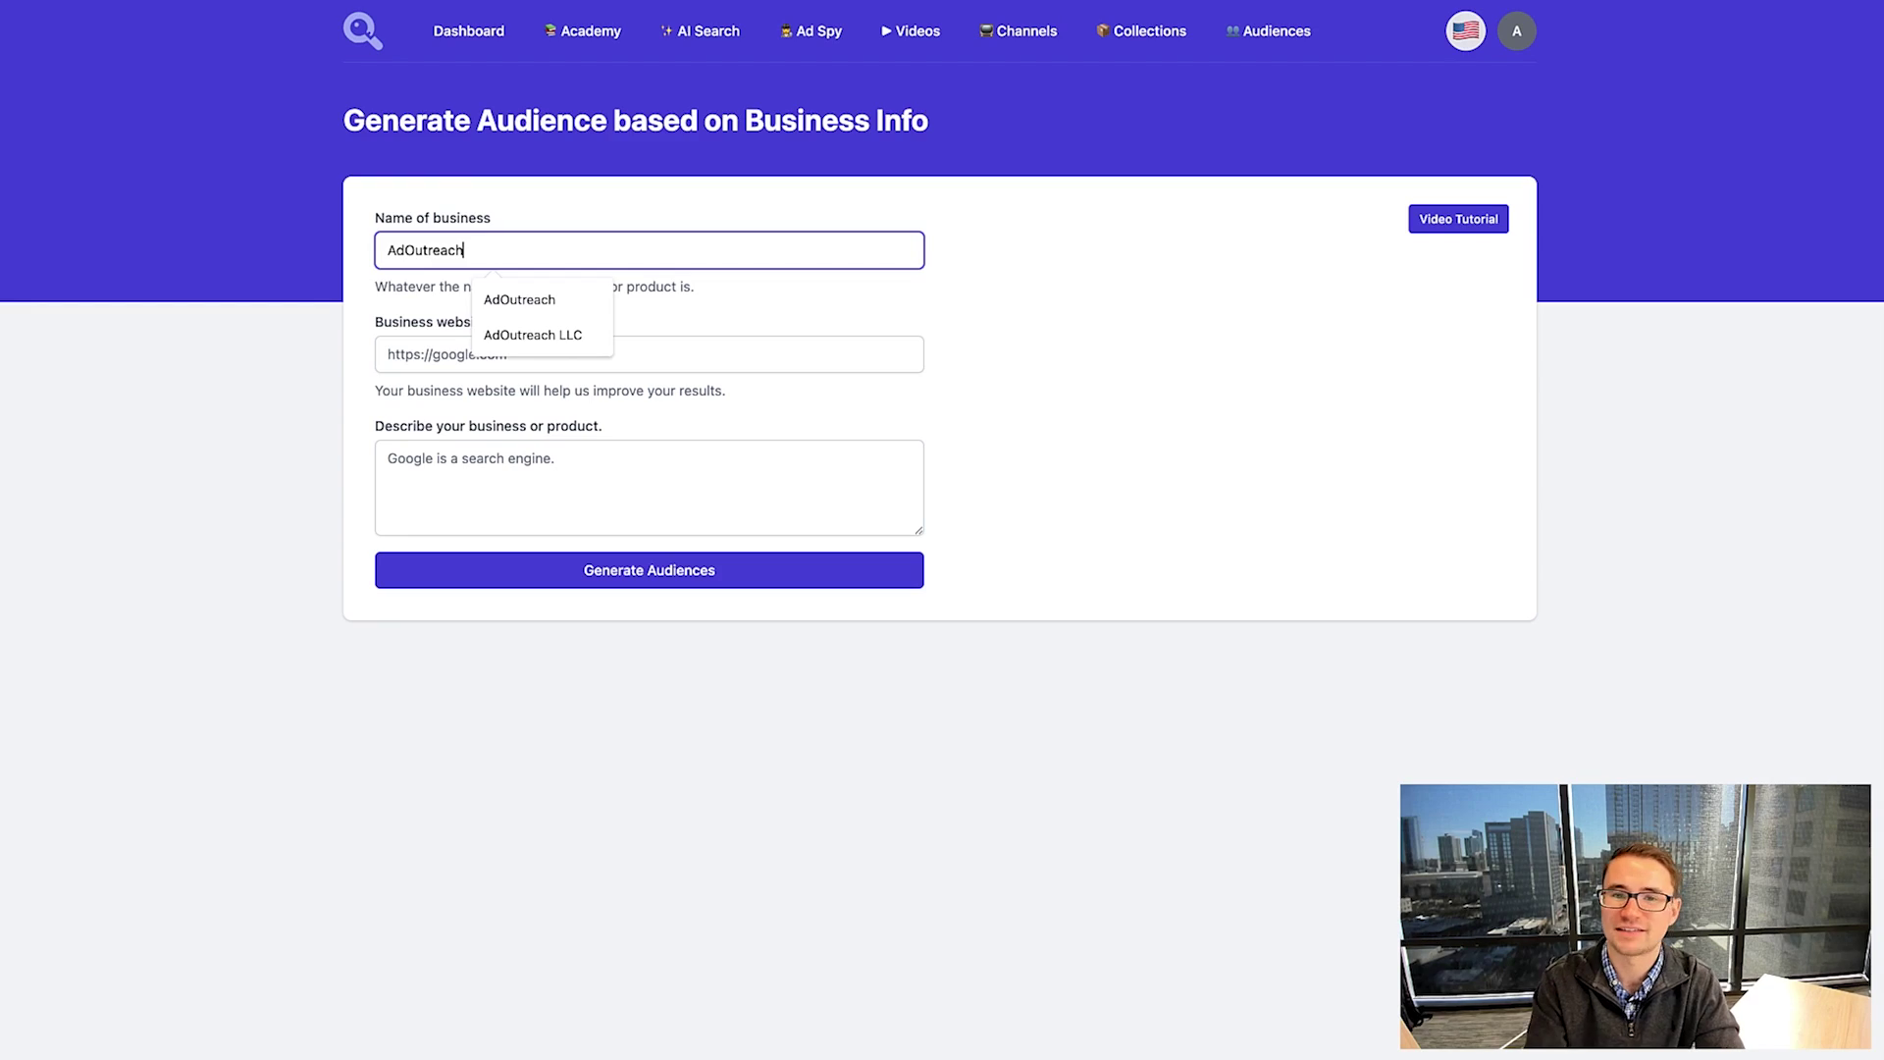
pyautogui.click(451, 356)
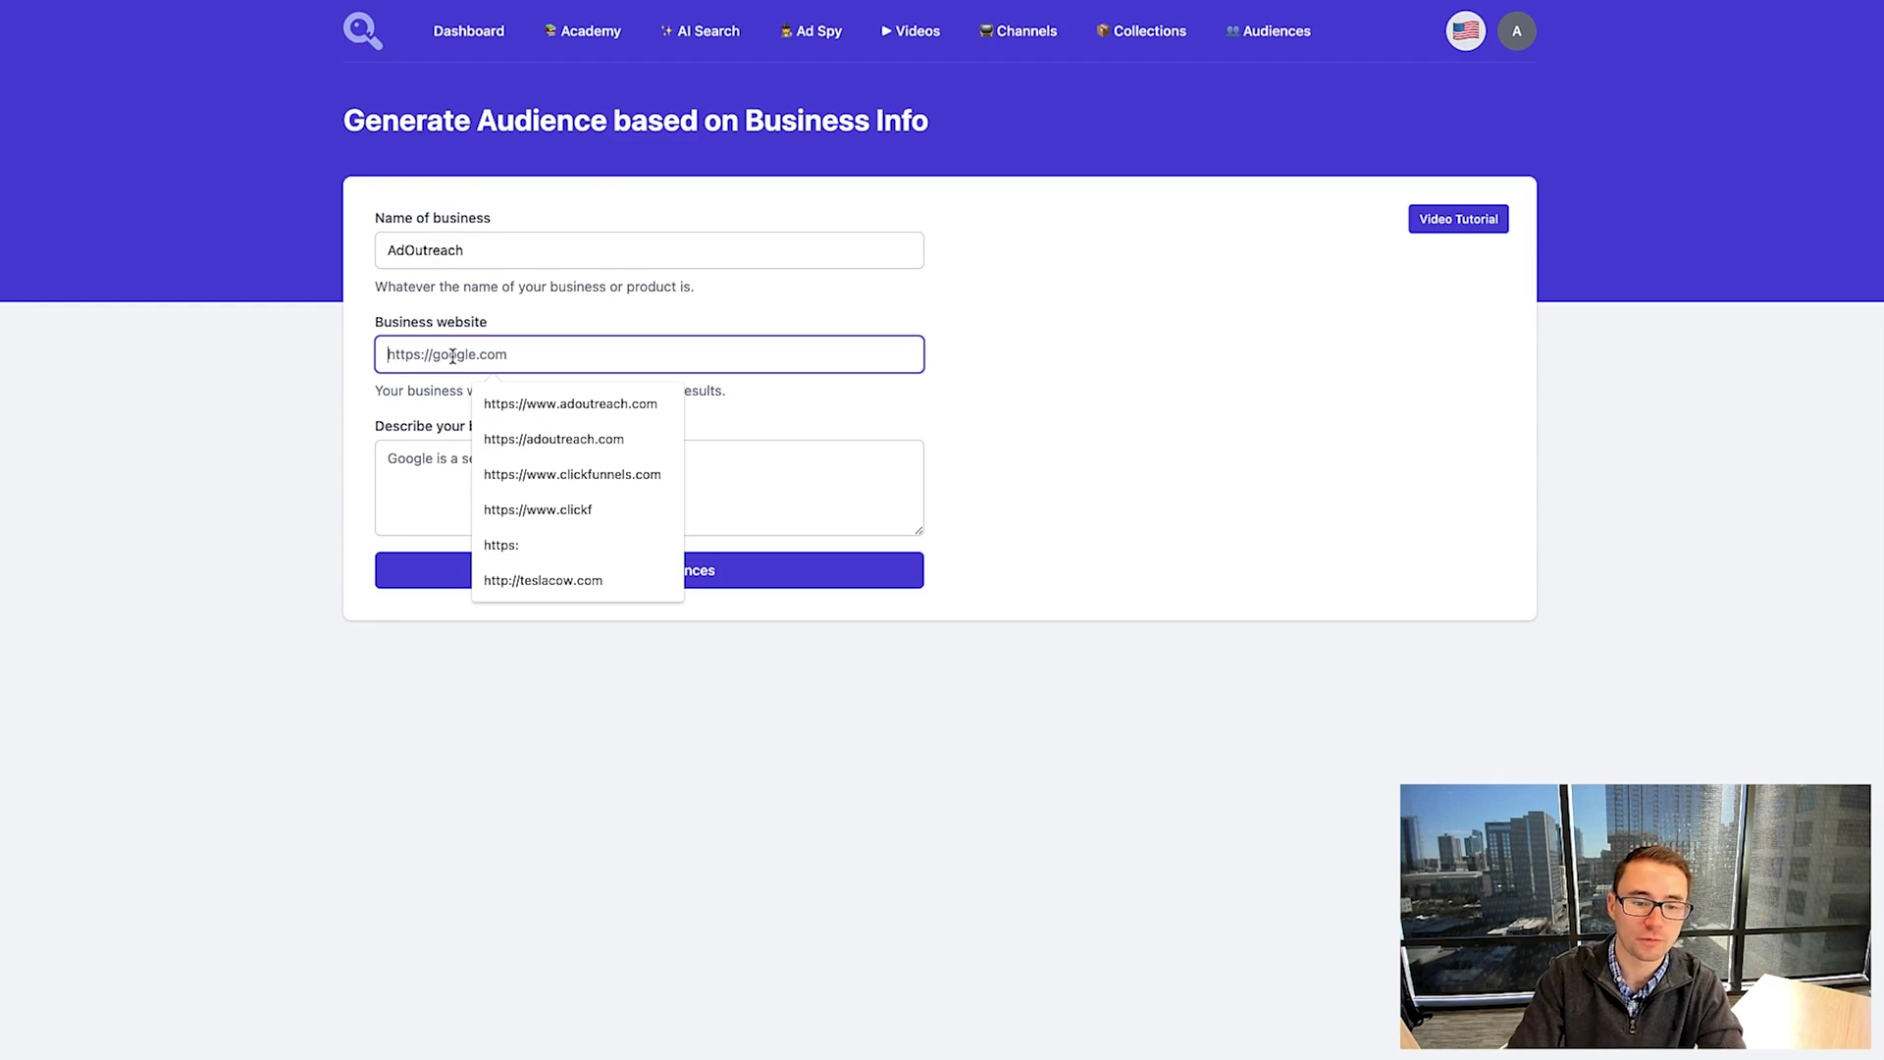
pyautogui.click(488, 403)
pyautogui.click(452, 469)
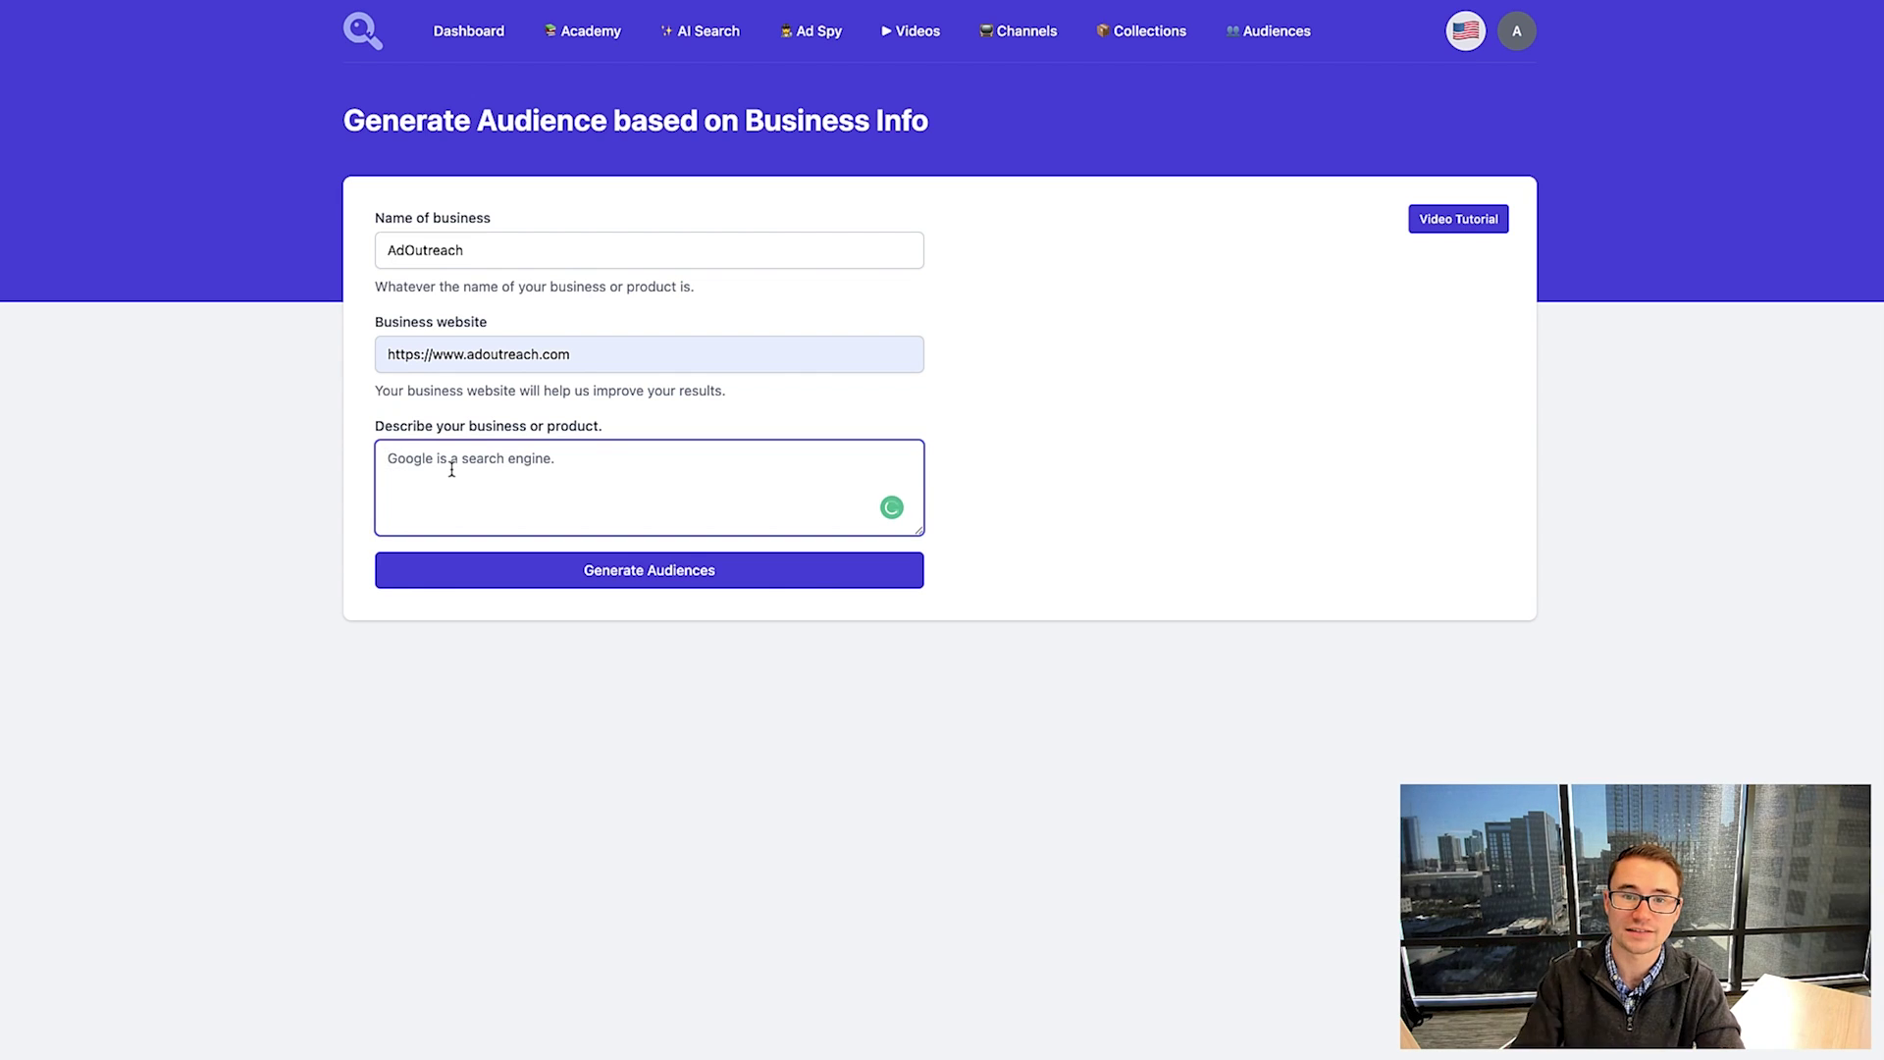
pyautogui.write('A')
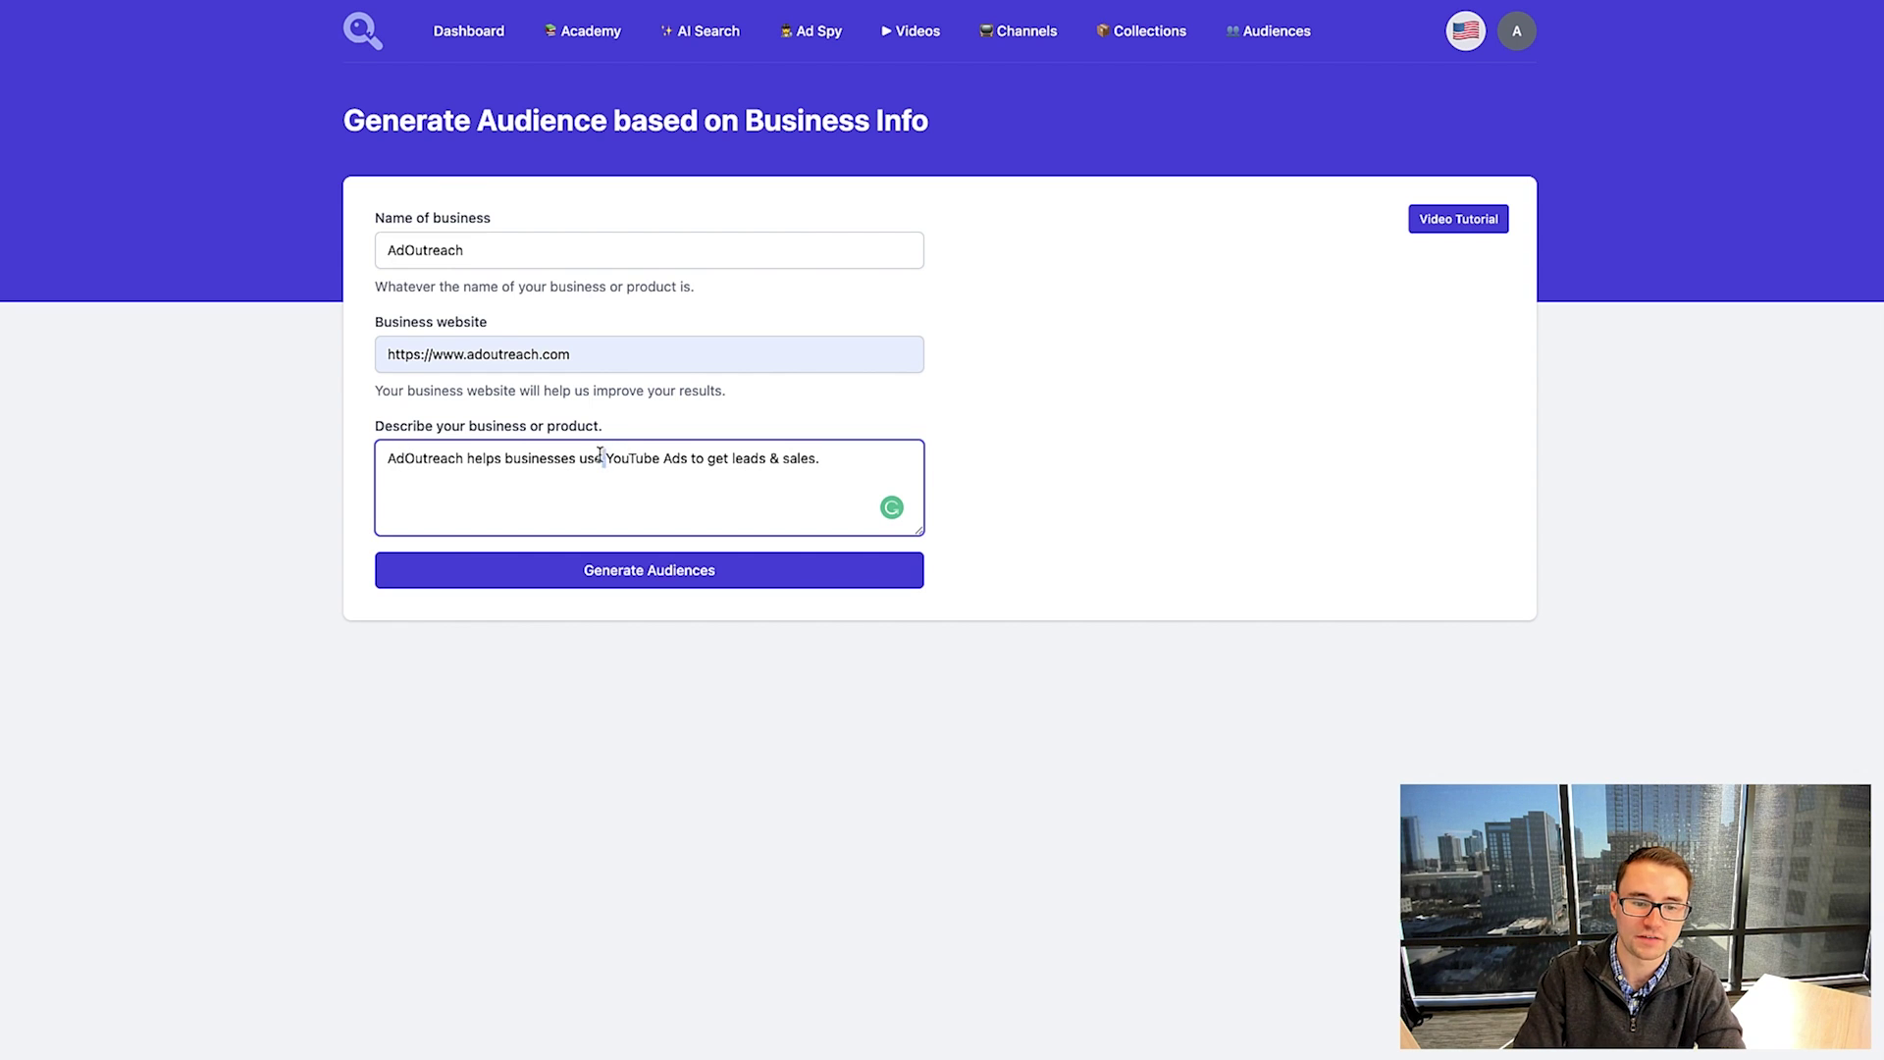
pyautogui.write('learn')
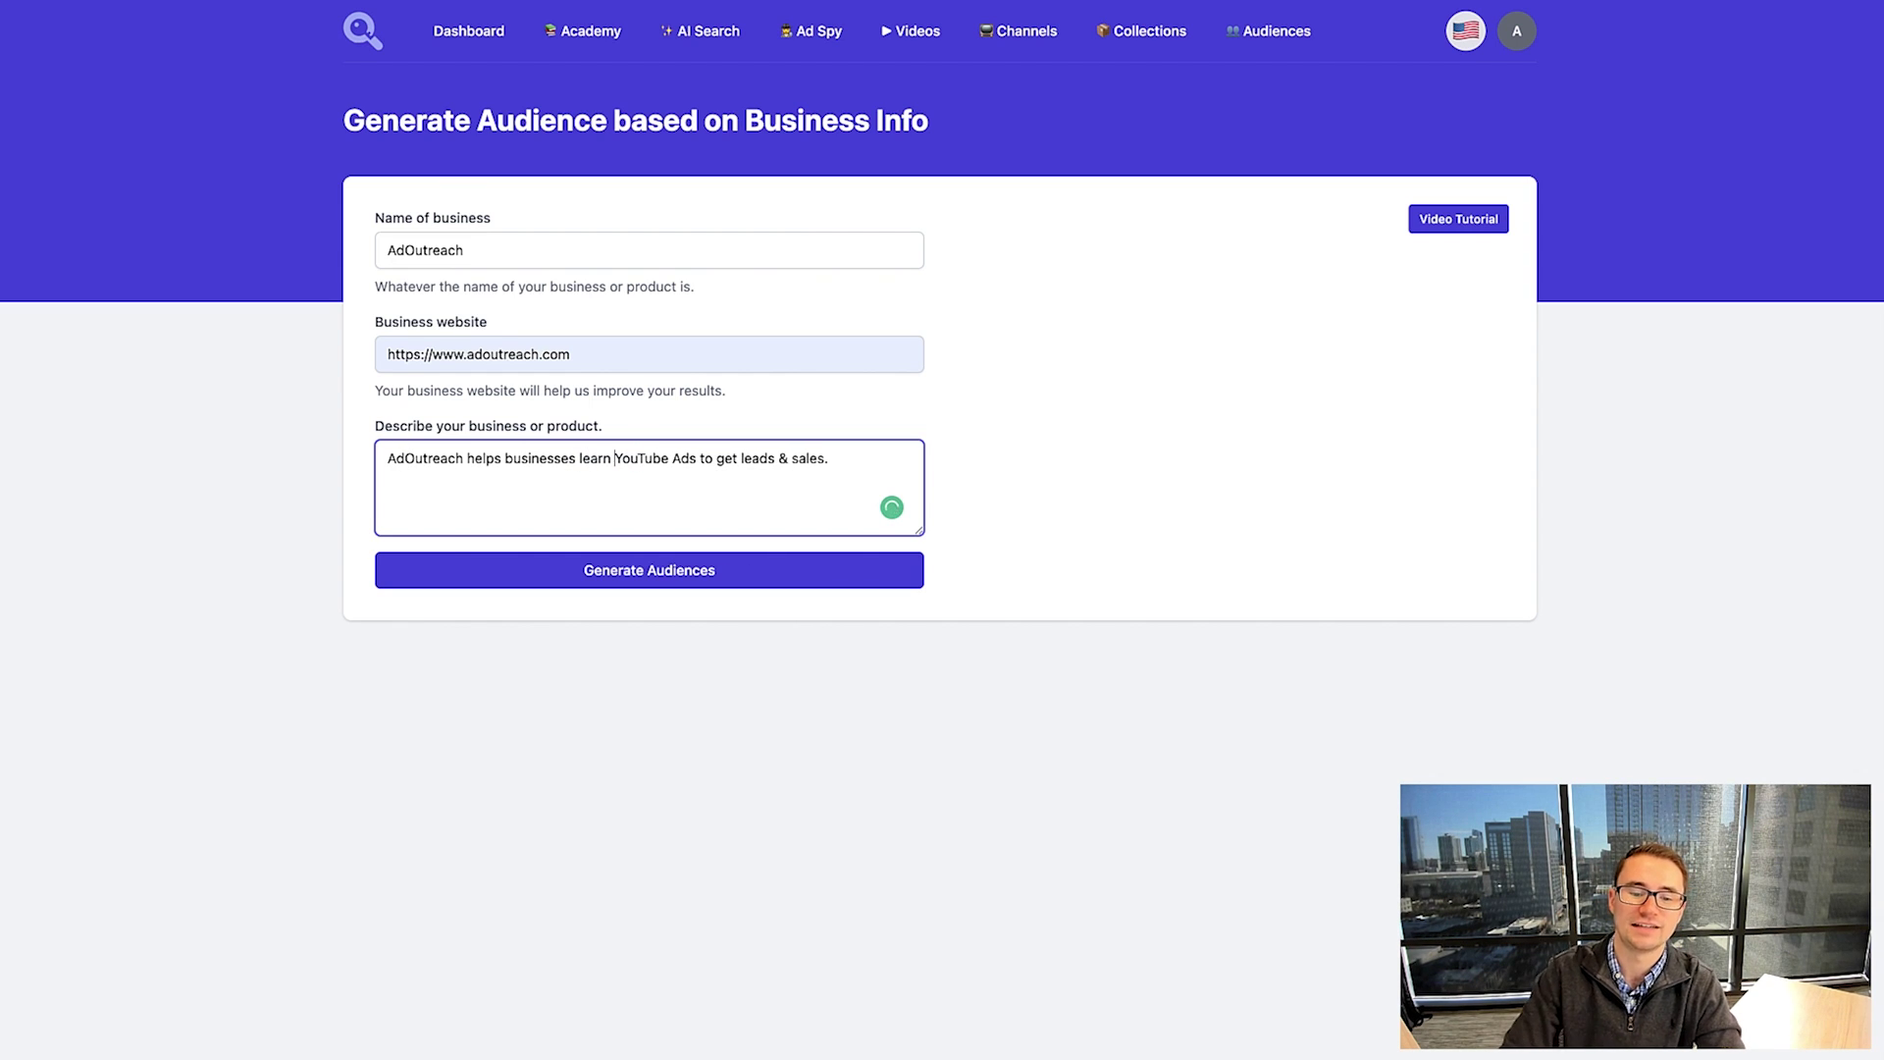
pyautogui.click(581, 581)
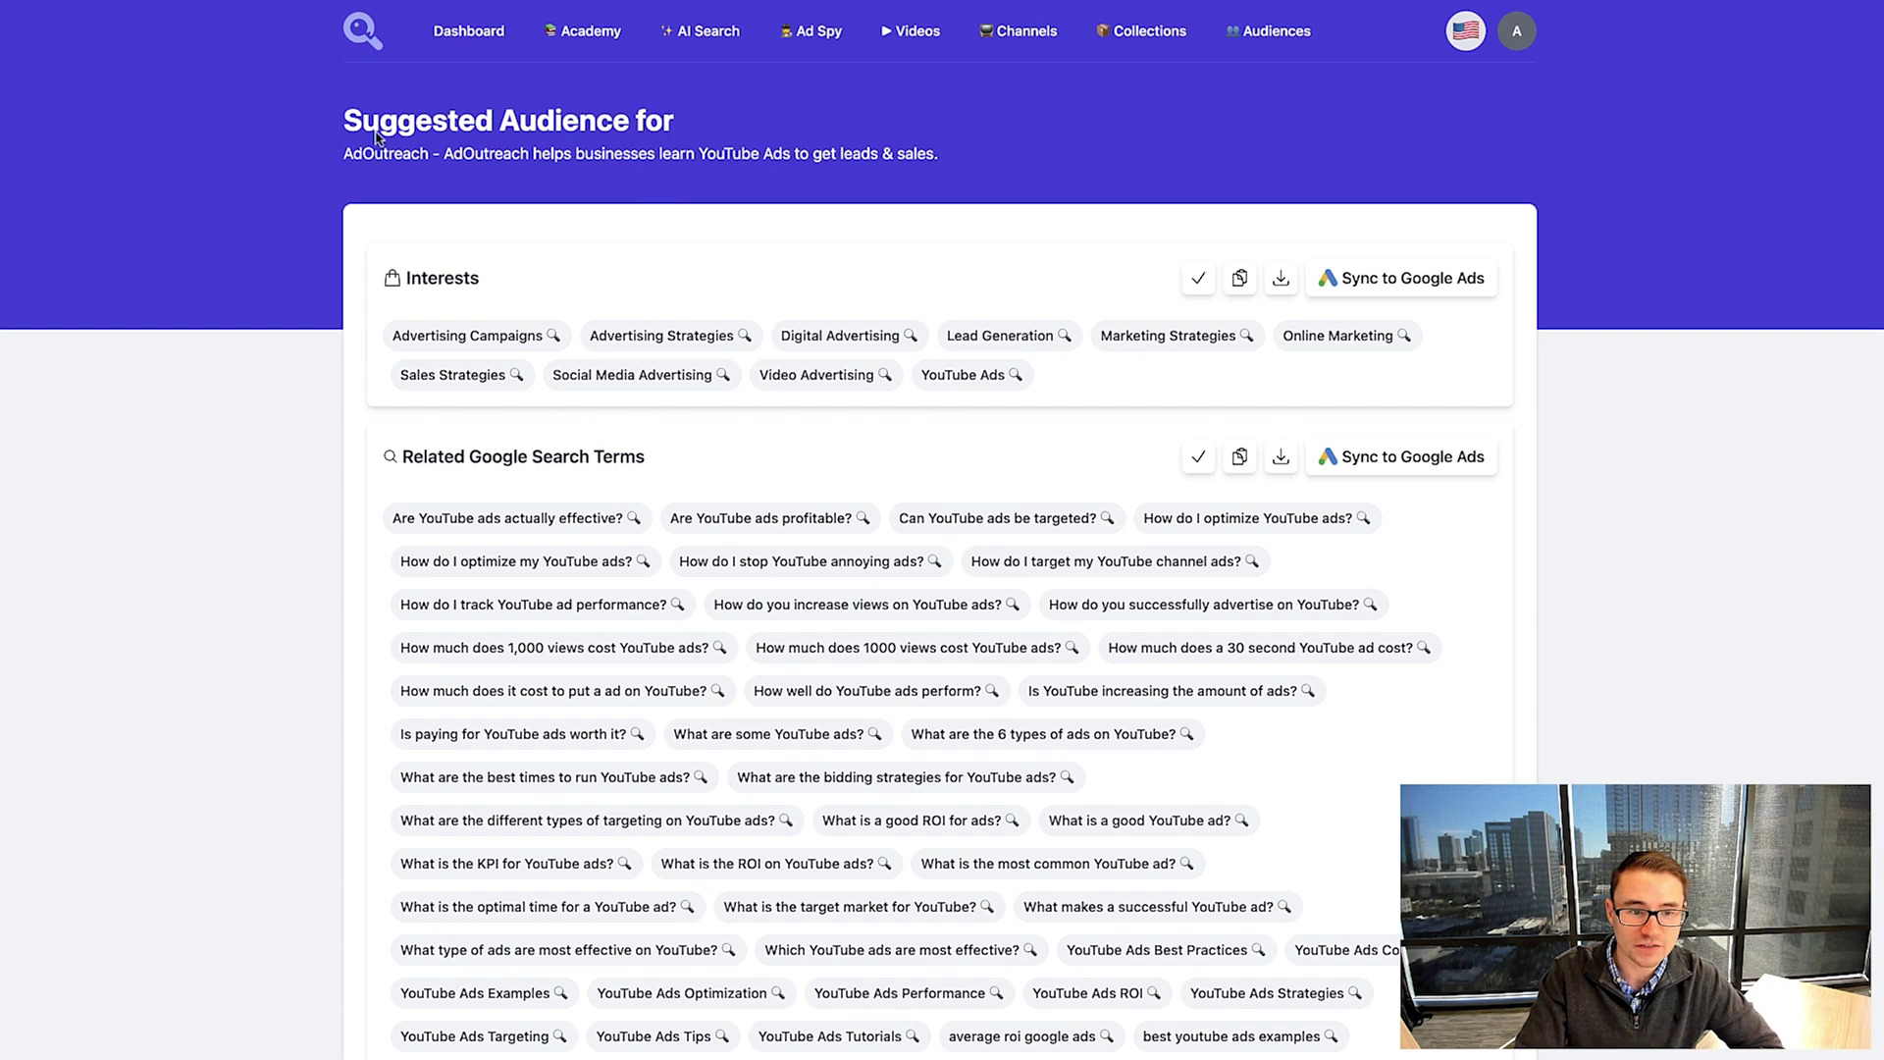
# Step: Highlight the AdOutreach business description shown under the Suggested Audience heading
pyautogui.moveTo(350, 151); pyautogui.dragTo(1002, 192)
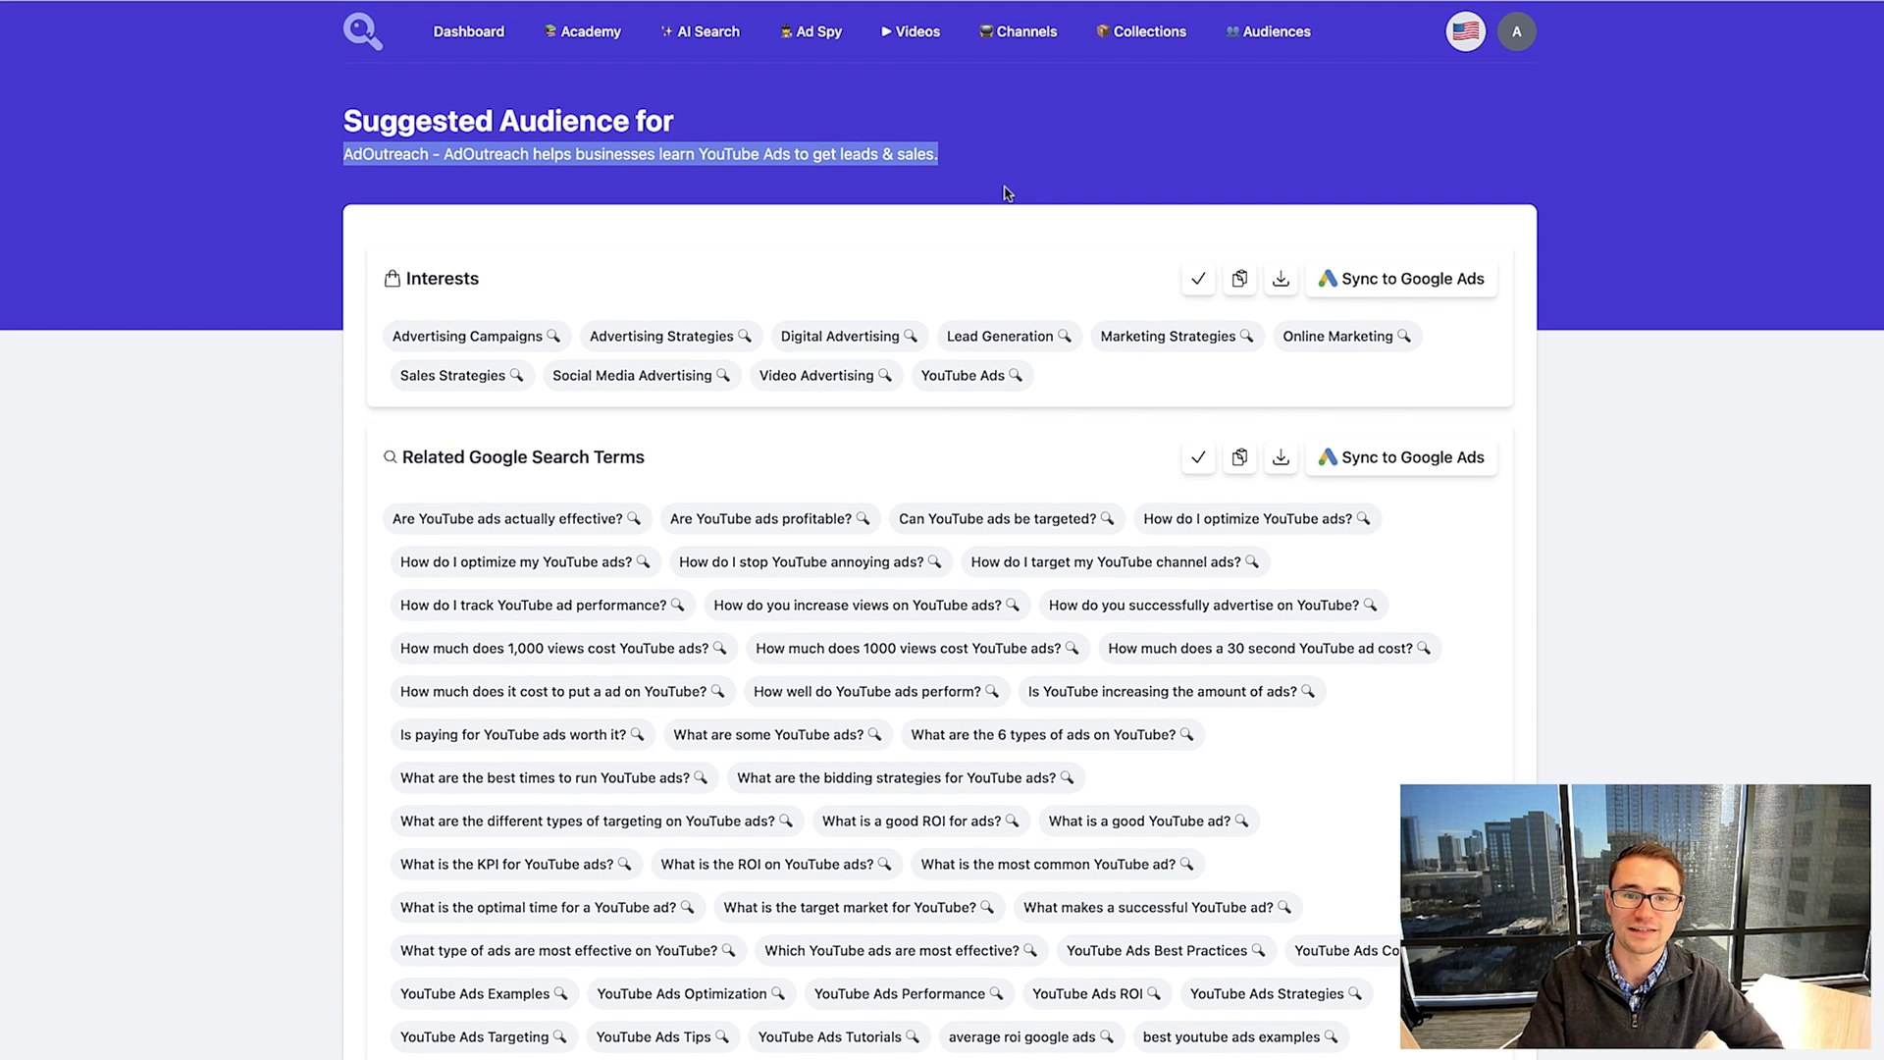
# Step: Select the Video Advertising, Digital Advertising and Advertising Strategies interests and copy them as keywords
pyautogui.click(1001, 196)
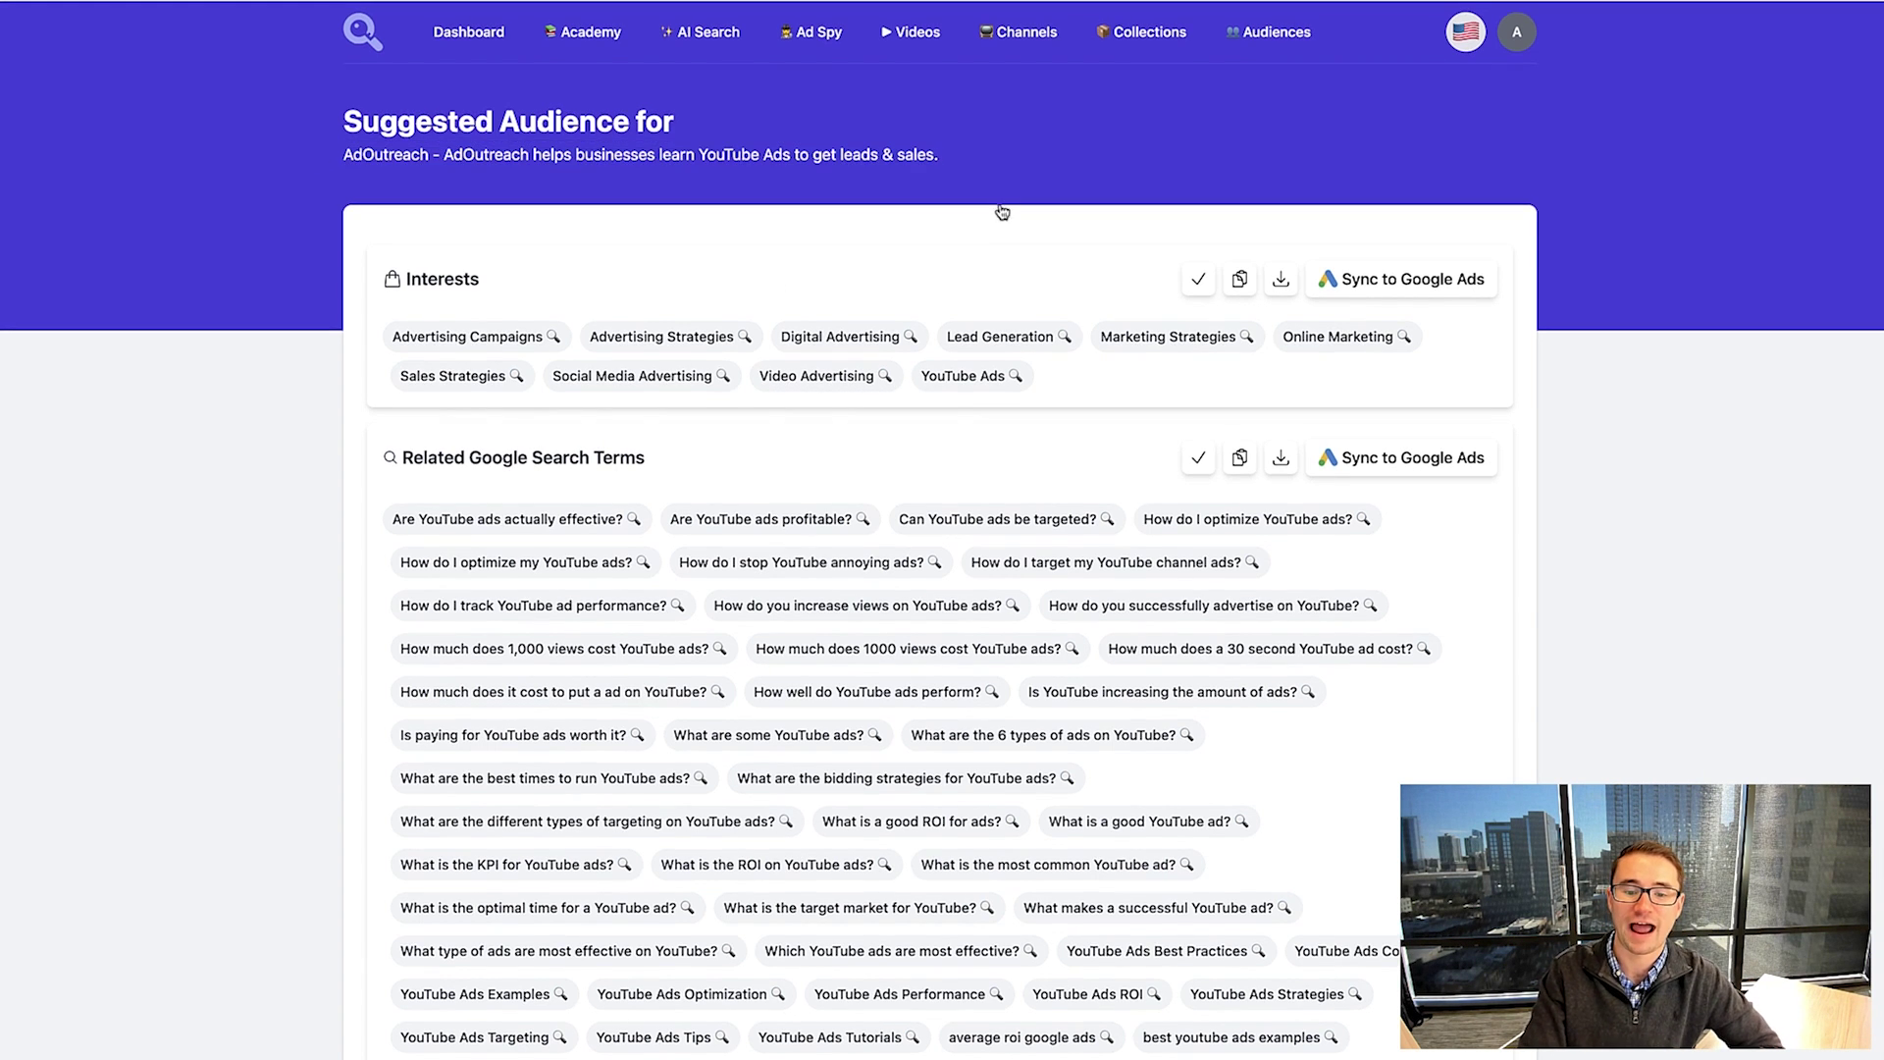
pyautogui.click(824, 381)
pyautogui.click(850, 338)
pyautogui.click(712, 338)
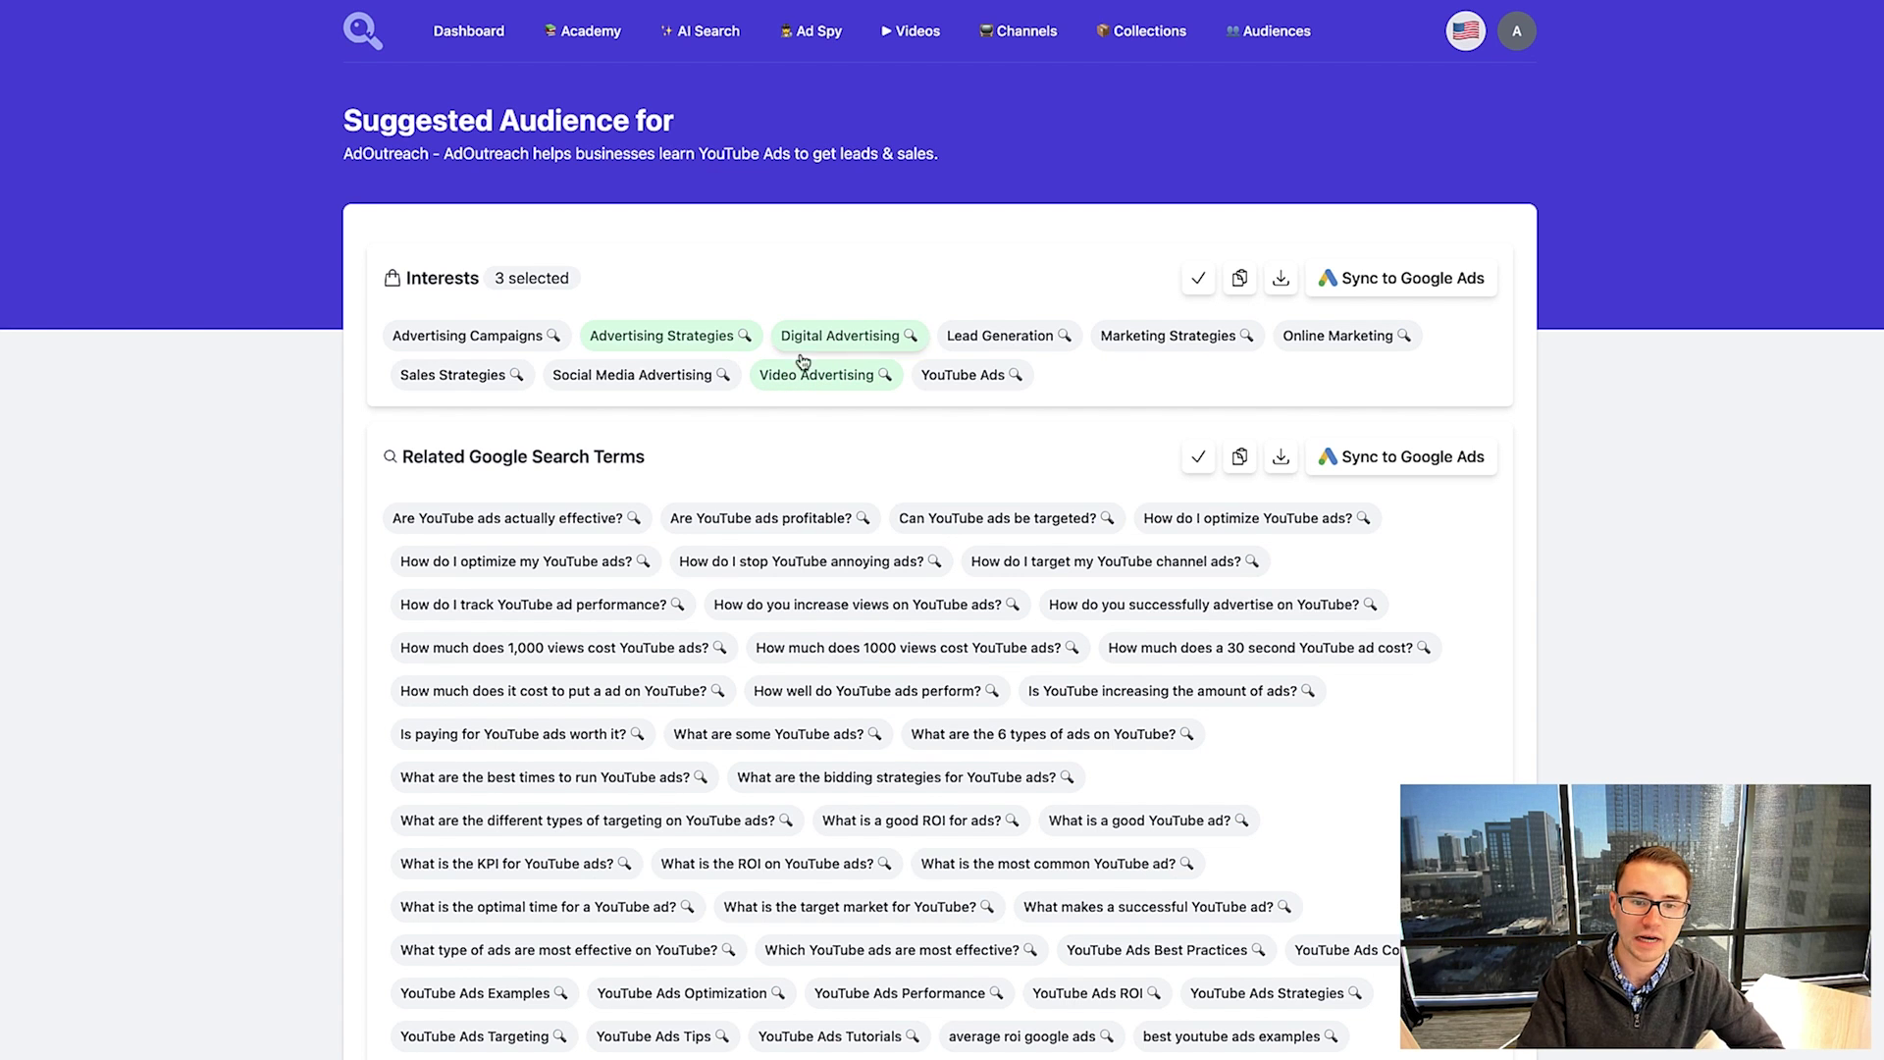
pyautogui.scroll(-1, 876, 255)
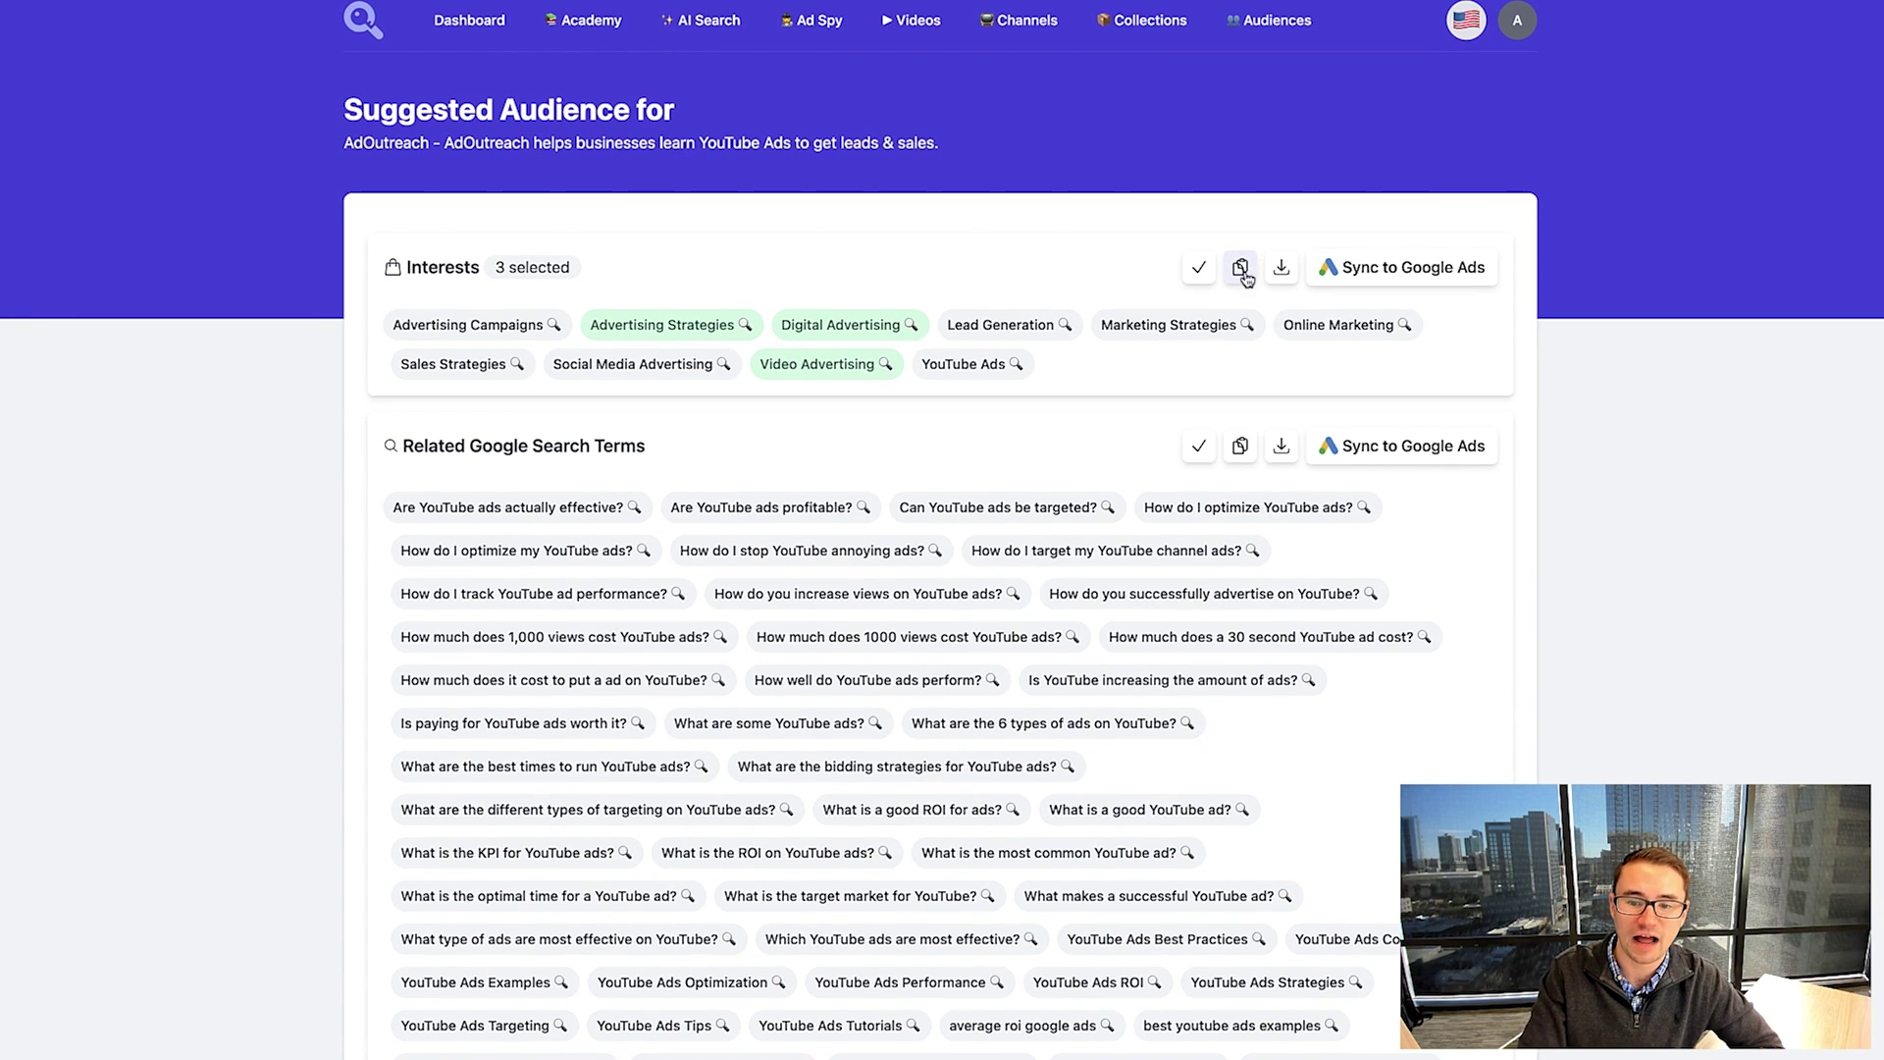
pyautogui.scroll(-1, 847, 329)
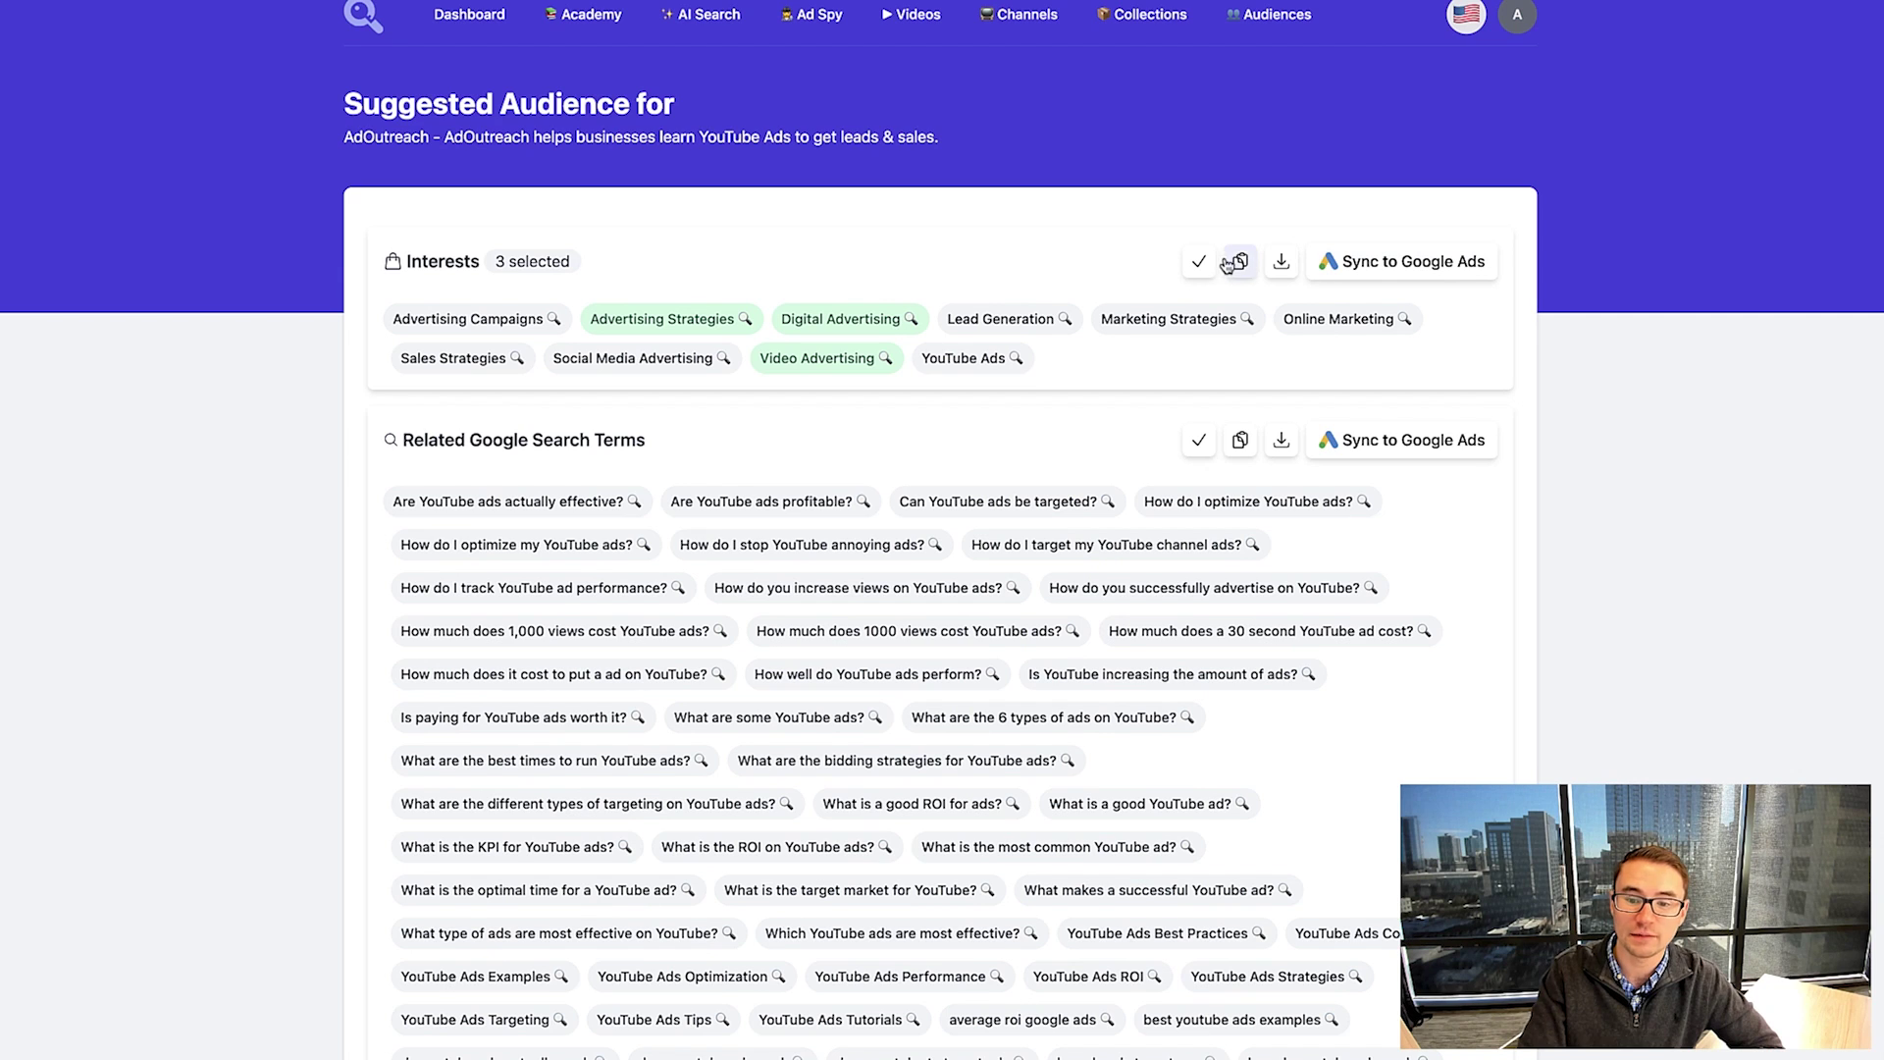
pyautogui.scroll(-1, 1262, 263)
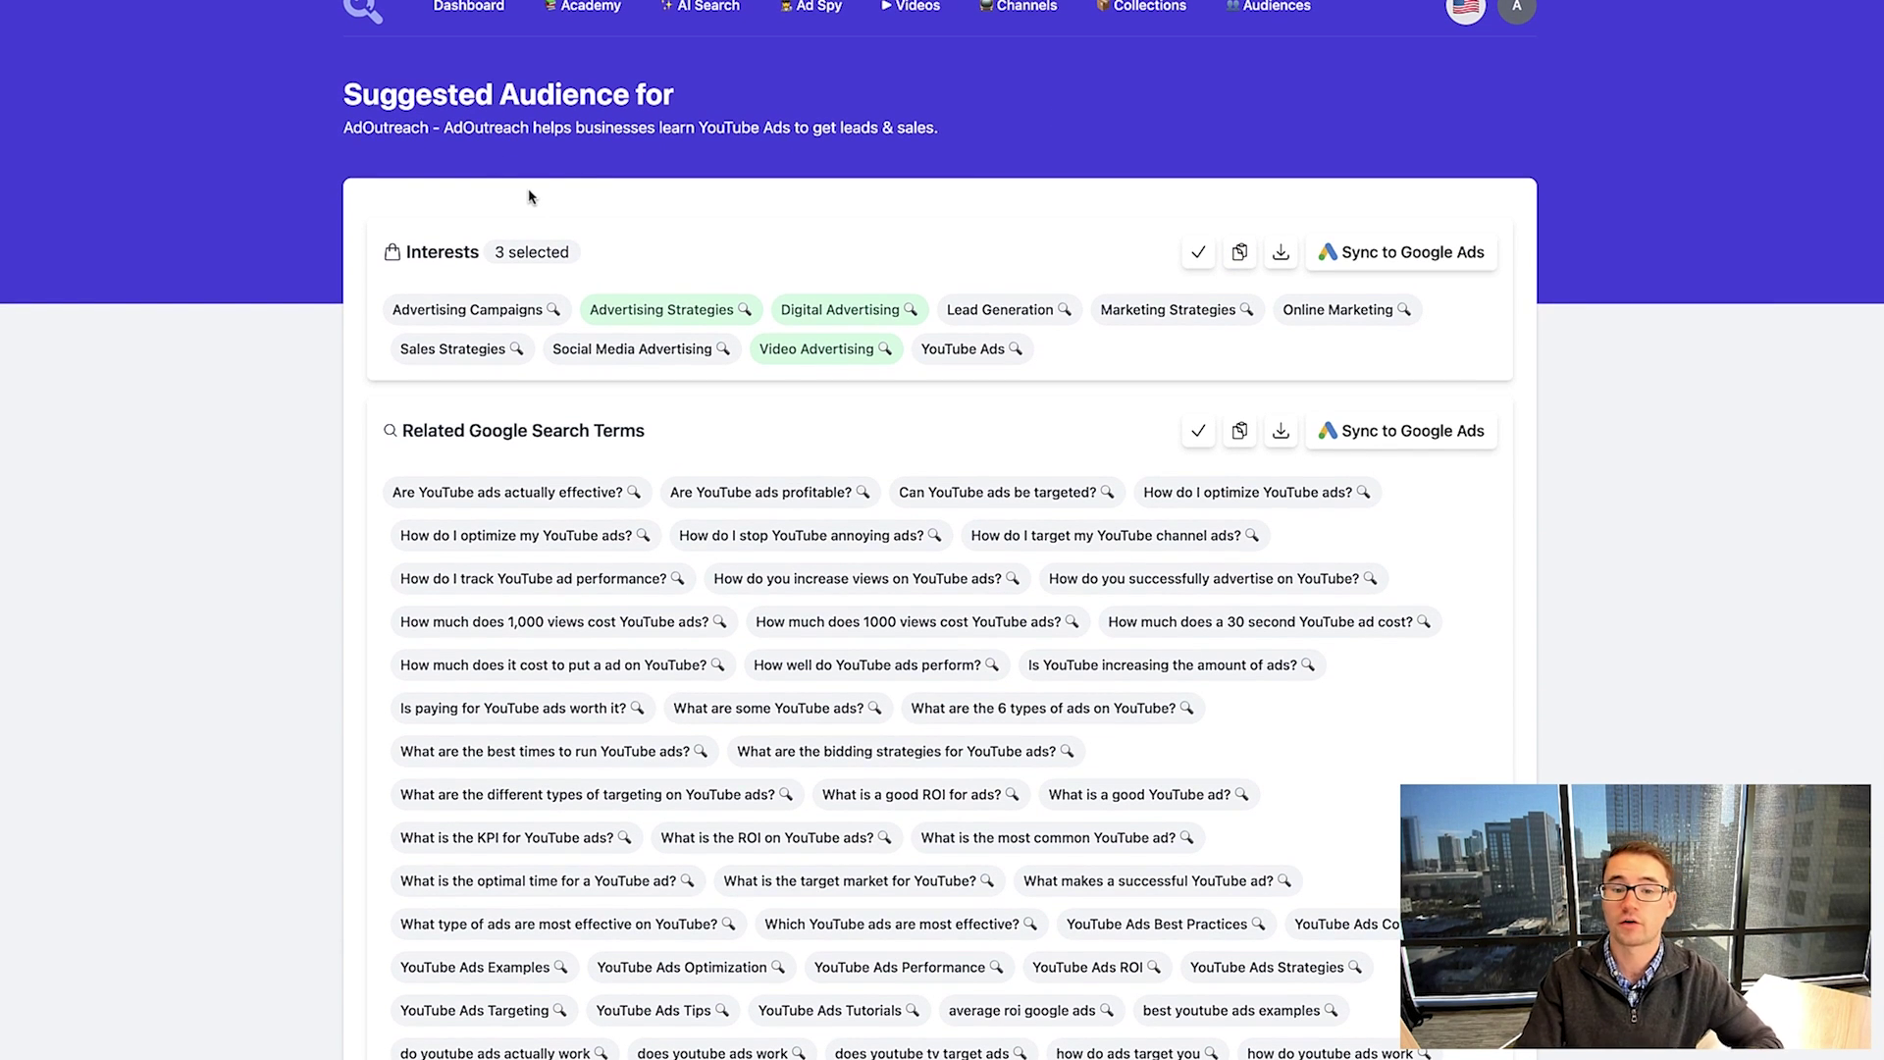
pyautogui.scroll(2, 528, 196)
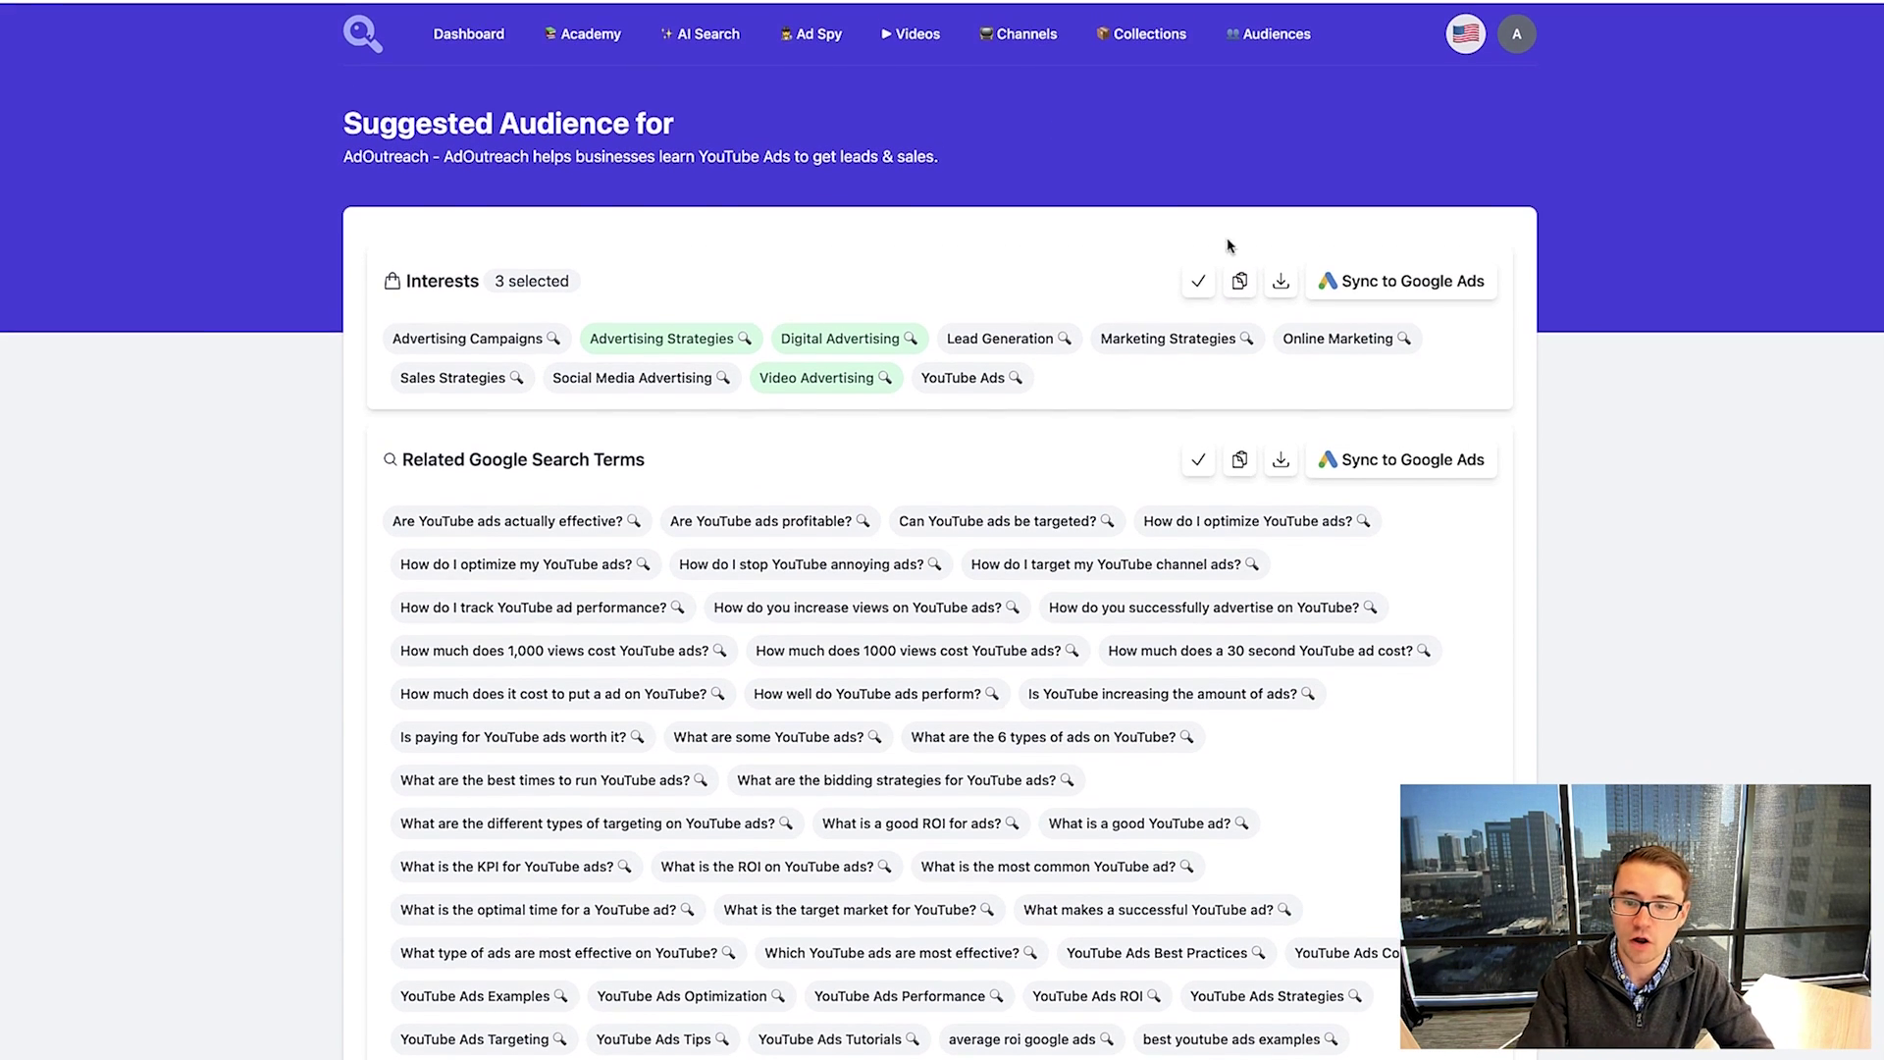
pyautogui.click(1239, 278)
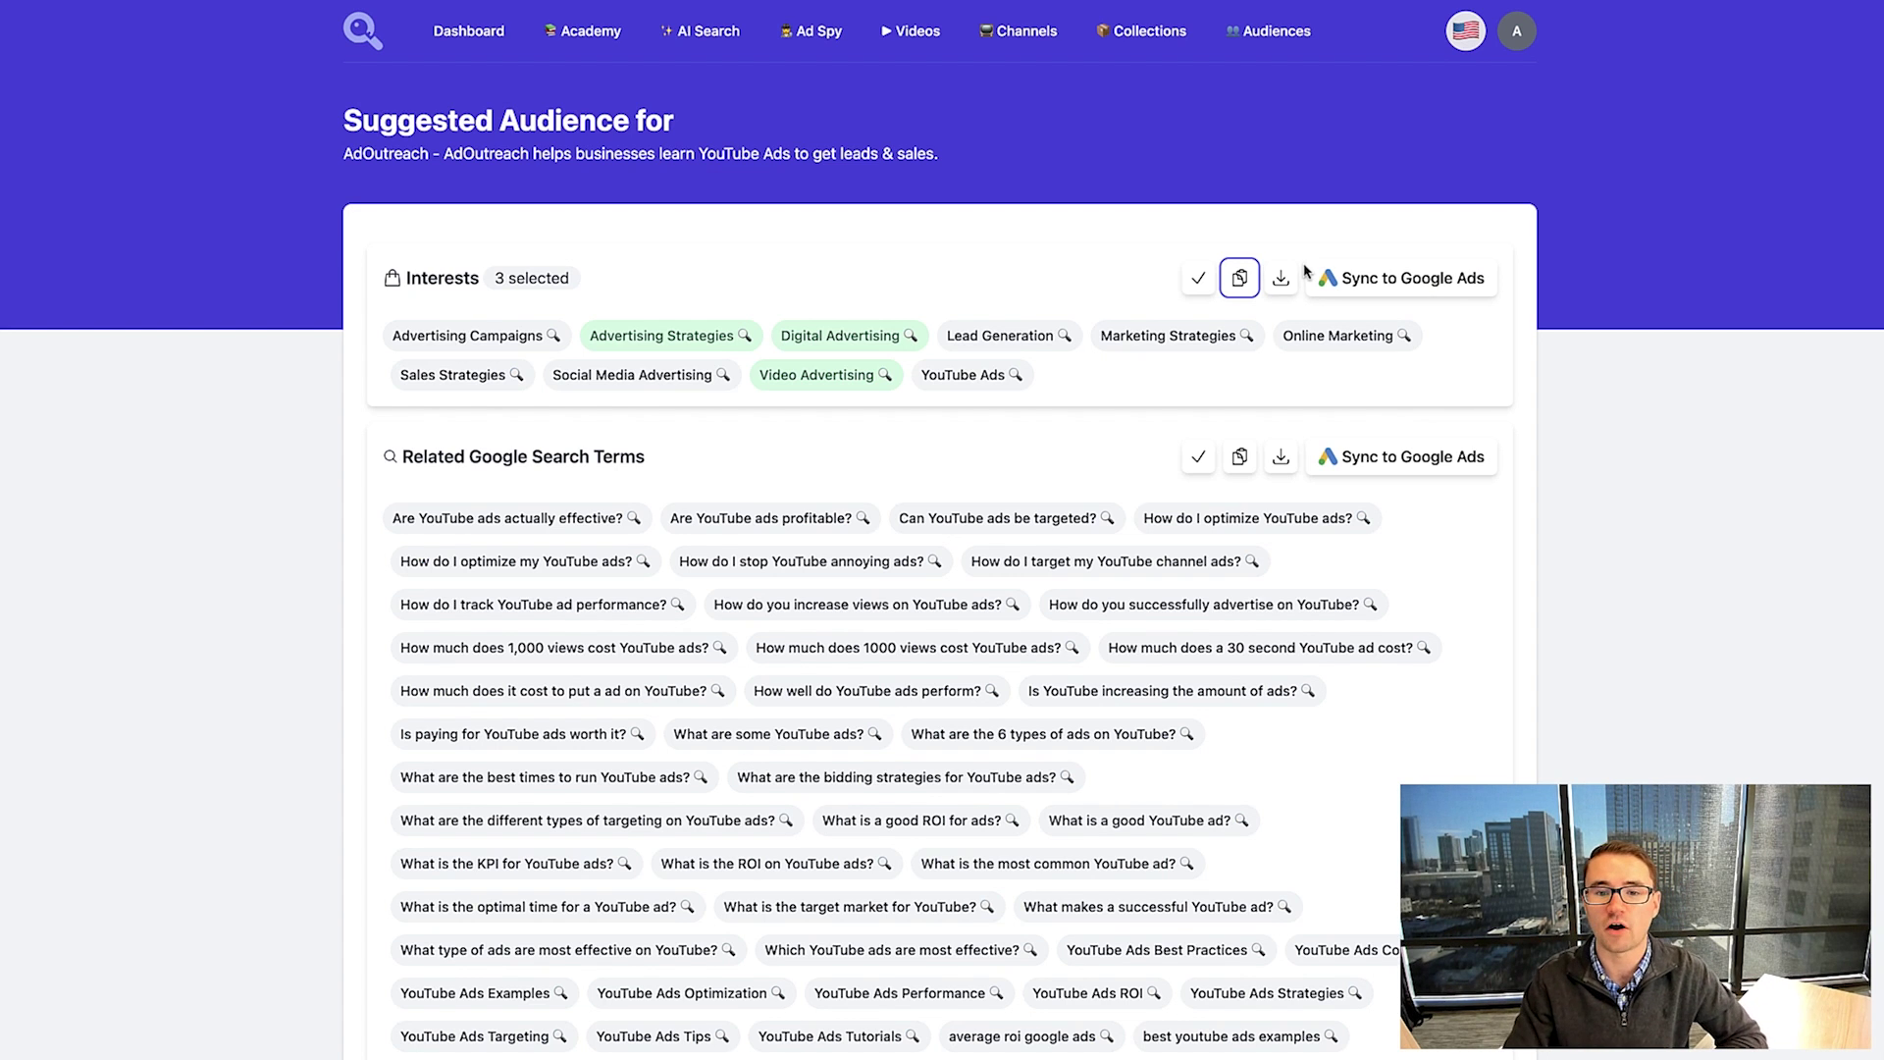
pyautogui.scroll(-2, 834, 206)
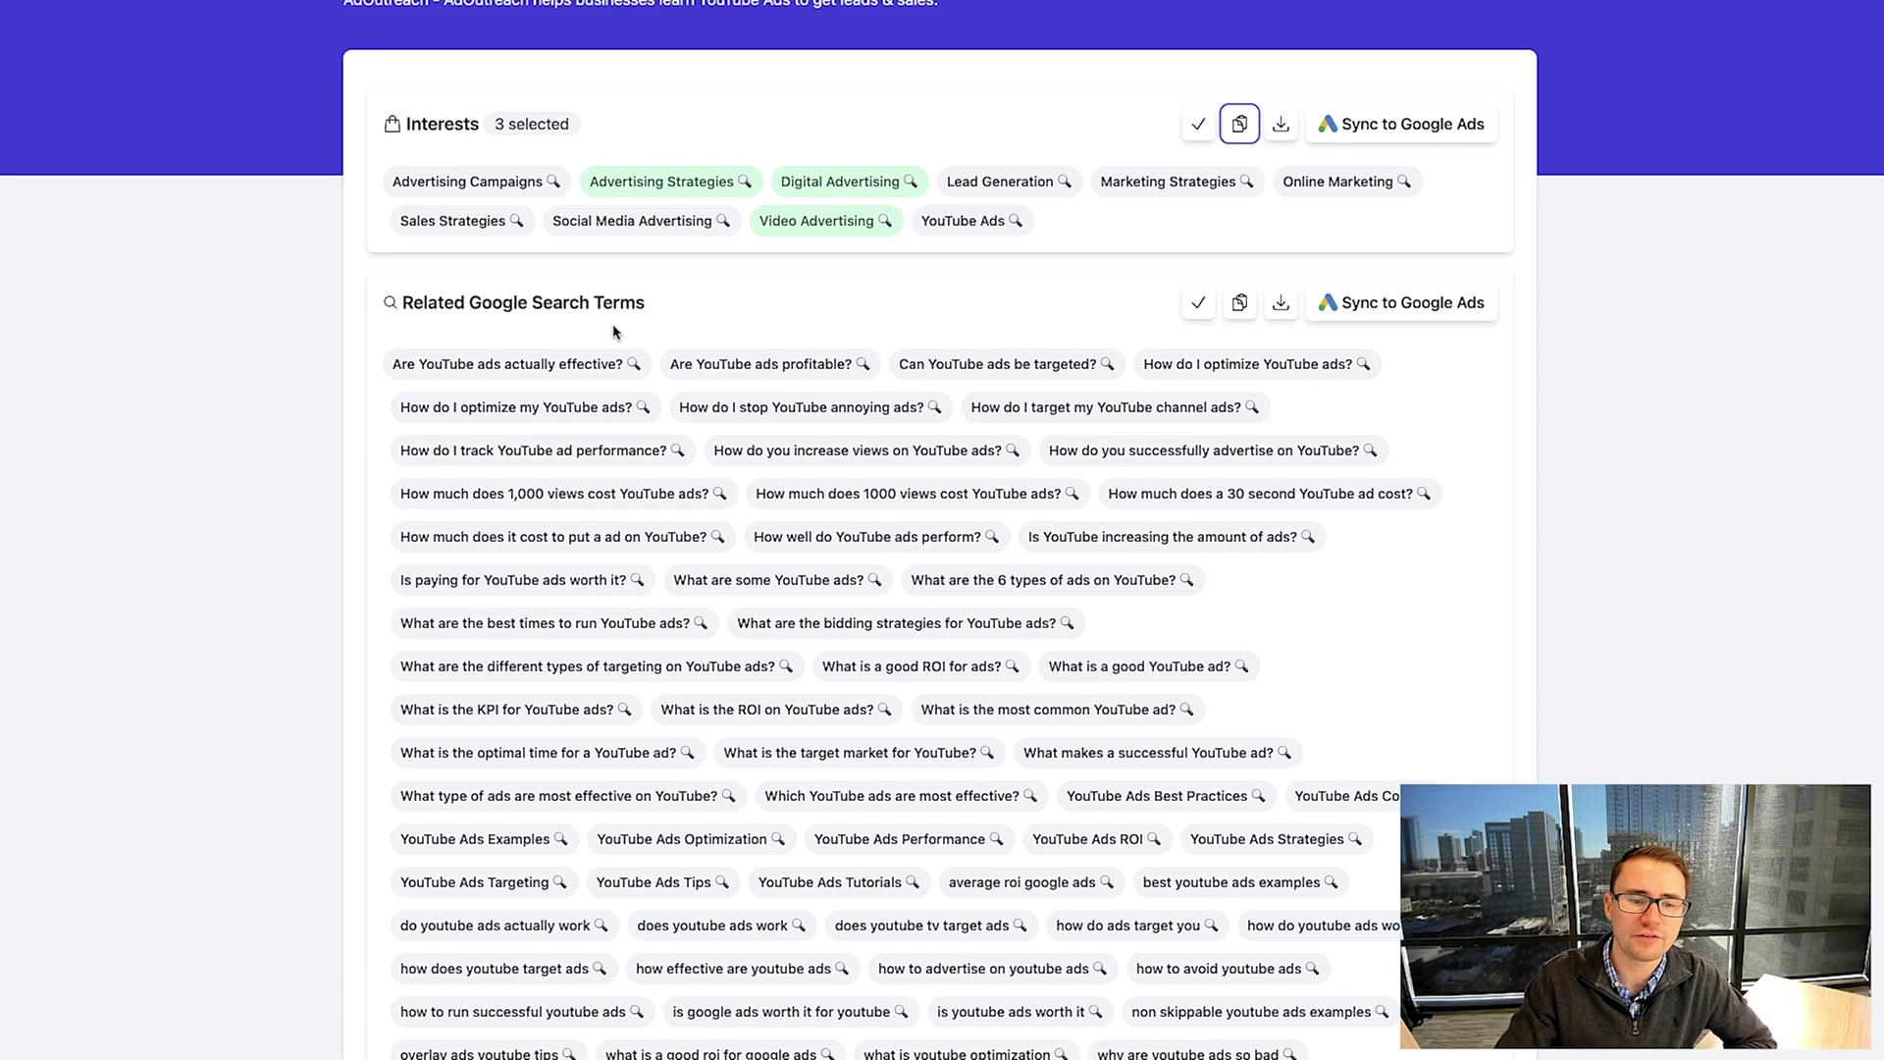
pyautogui.scroll(-1, 613, 332)
pyautogui.scroll(-1, 622, 324)
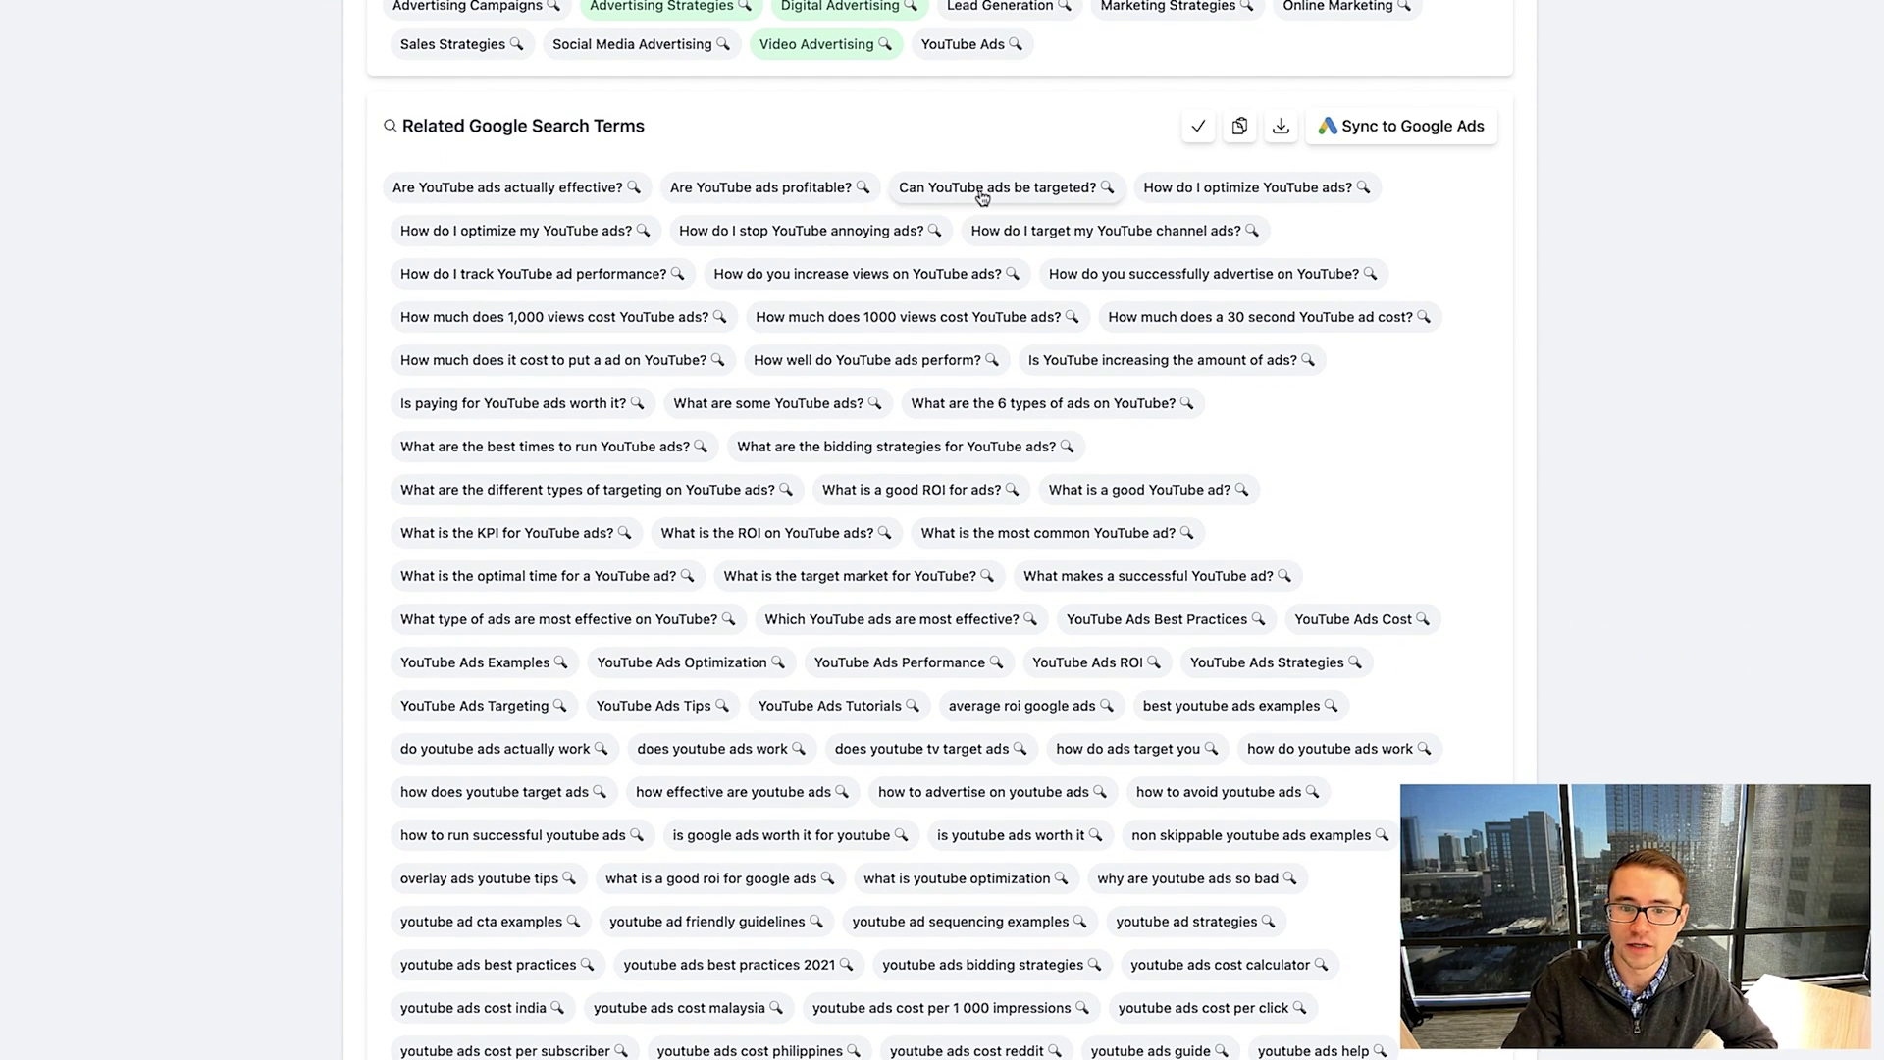
# Step: Select five search terms, from 'How do I optimize YouTube ads?' to 'How do you successfully advertise on YouTube?'
pyautogui.click(1219, 197)
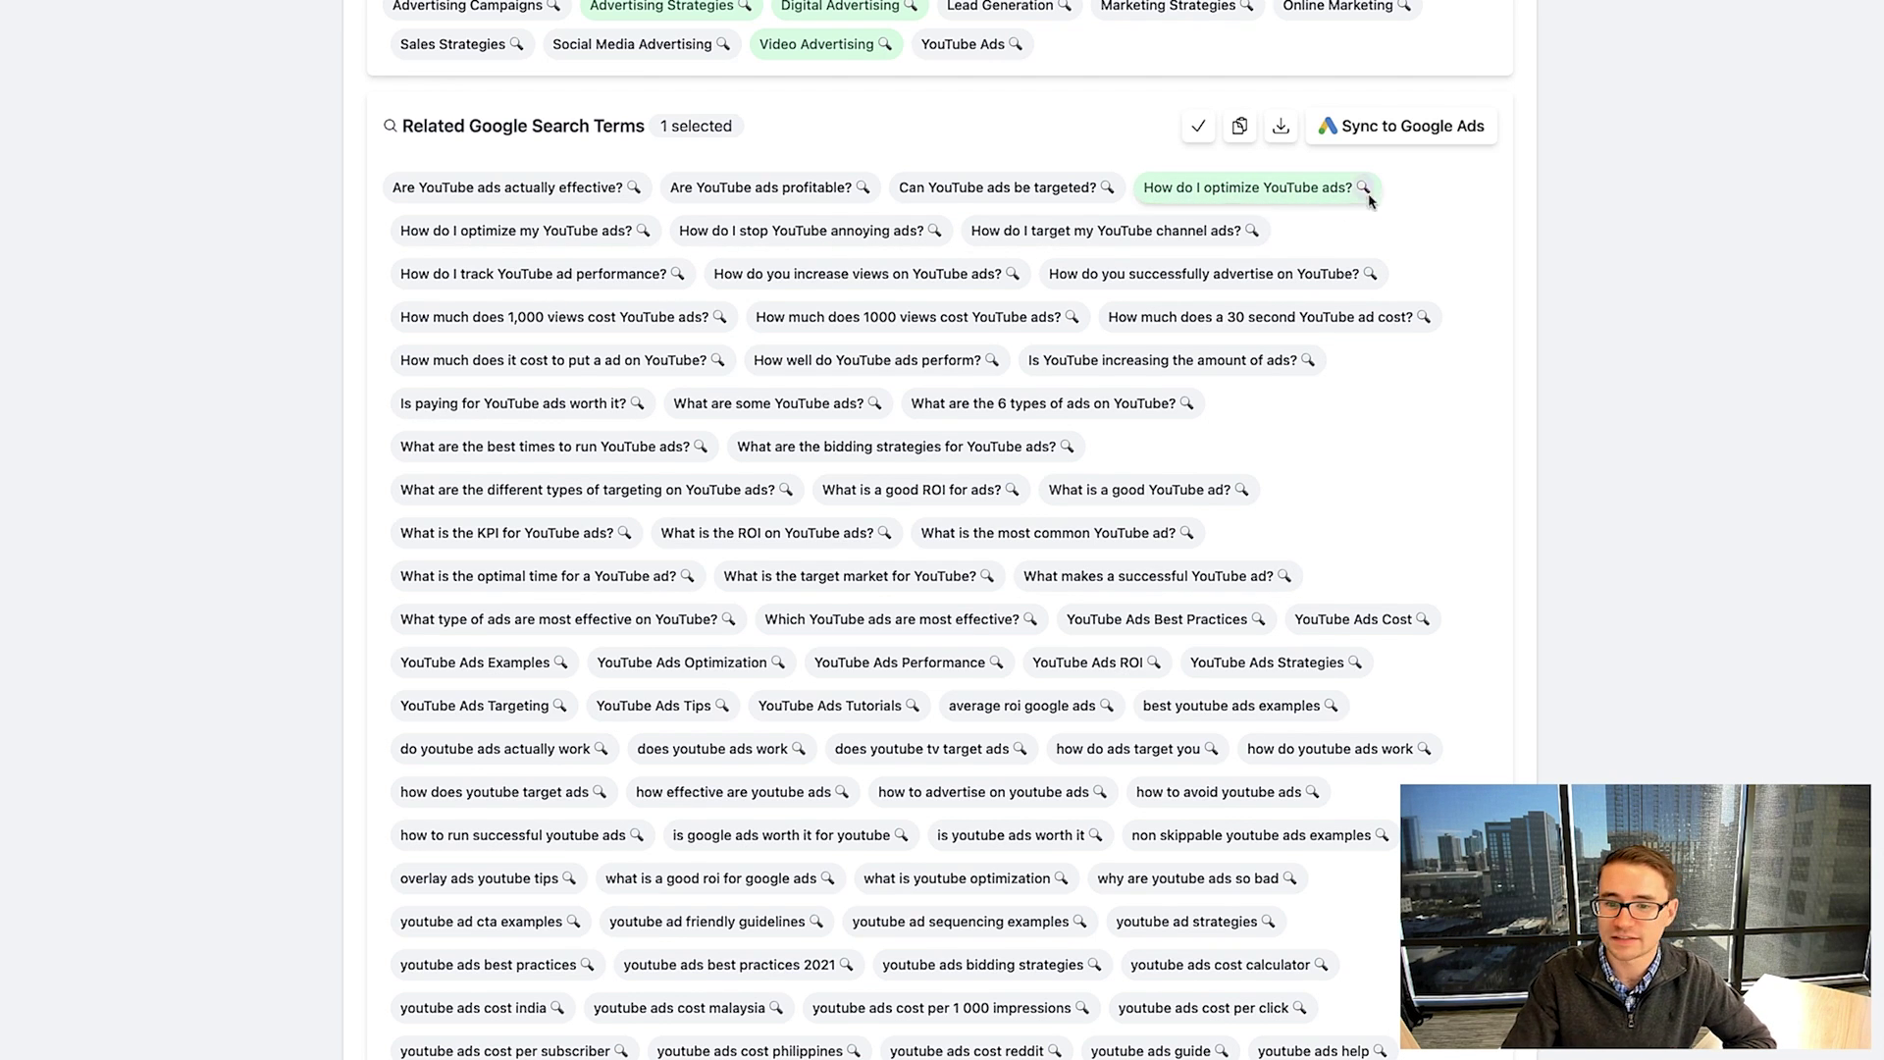
pyautogui.click(530, 235)
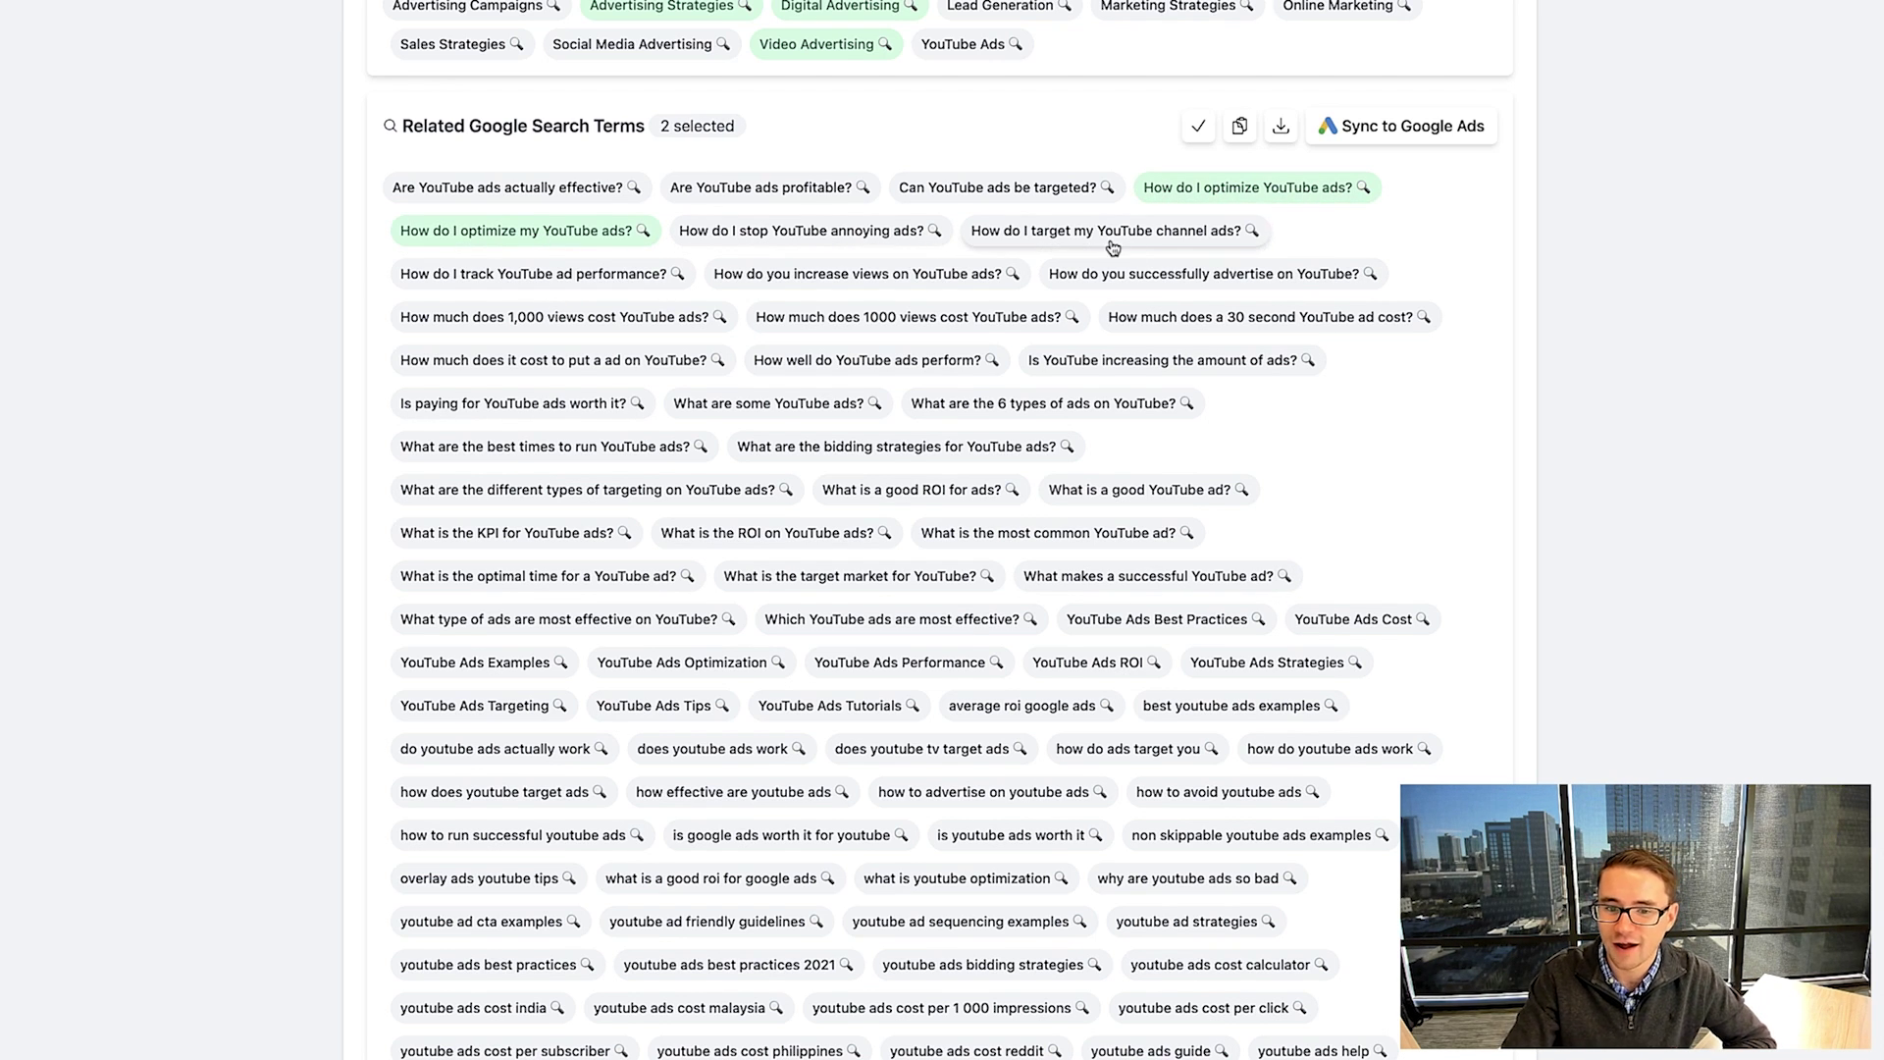
pyautogui.click(1143, 235)
pyautogui.click(579, 279)
pyautogui.click(1201, 282)
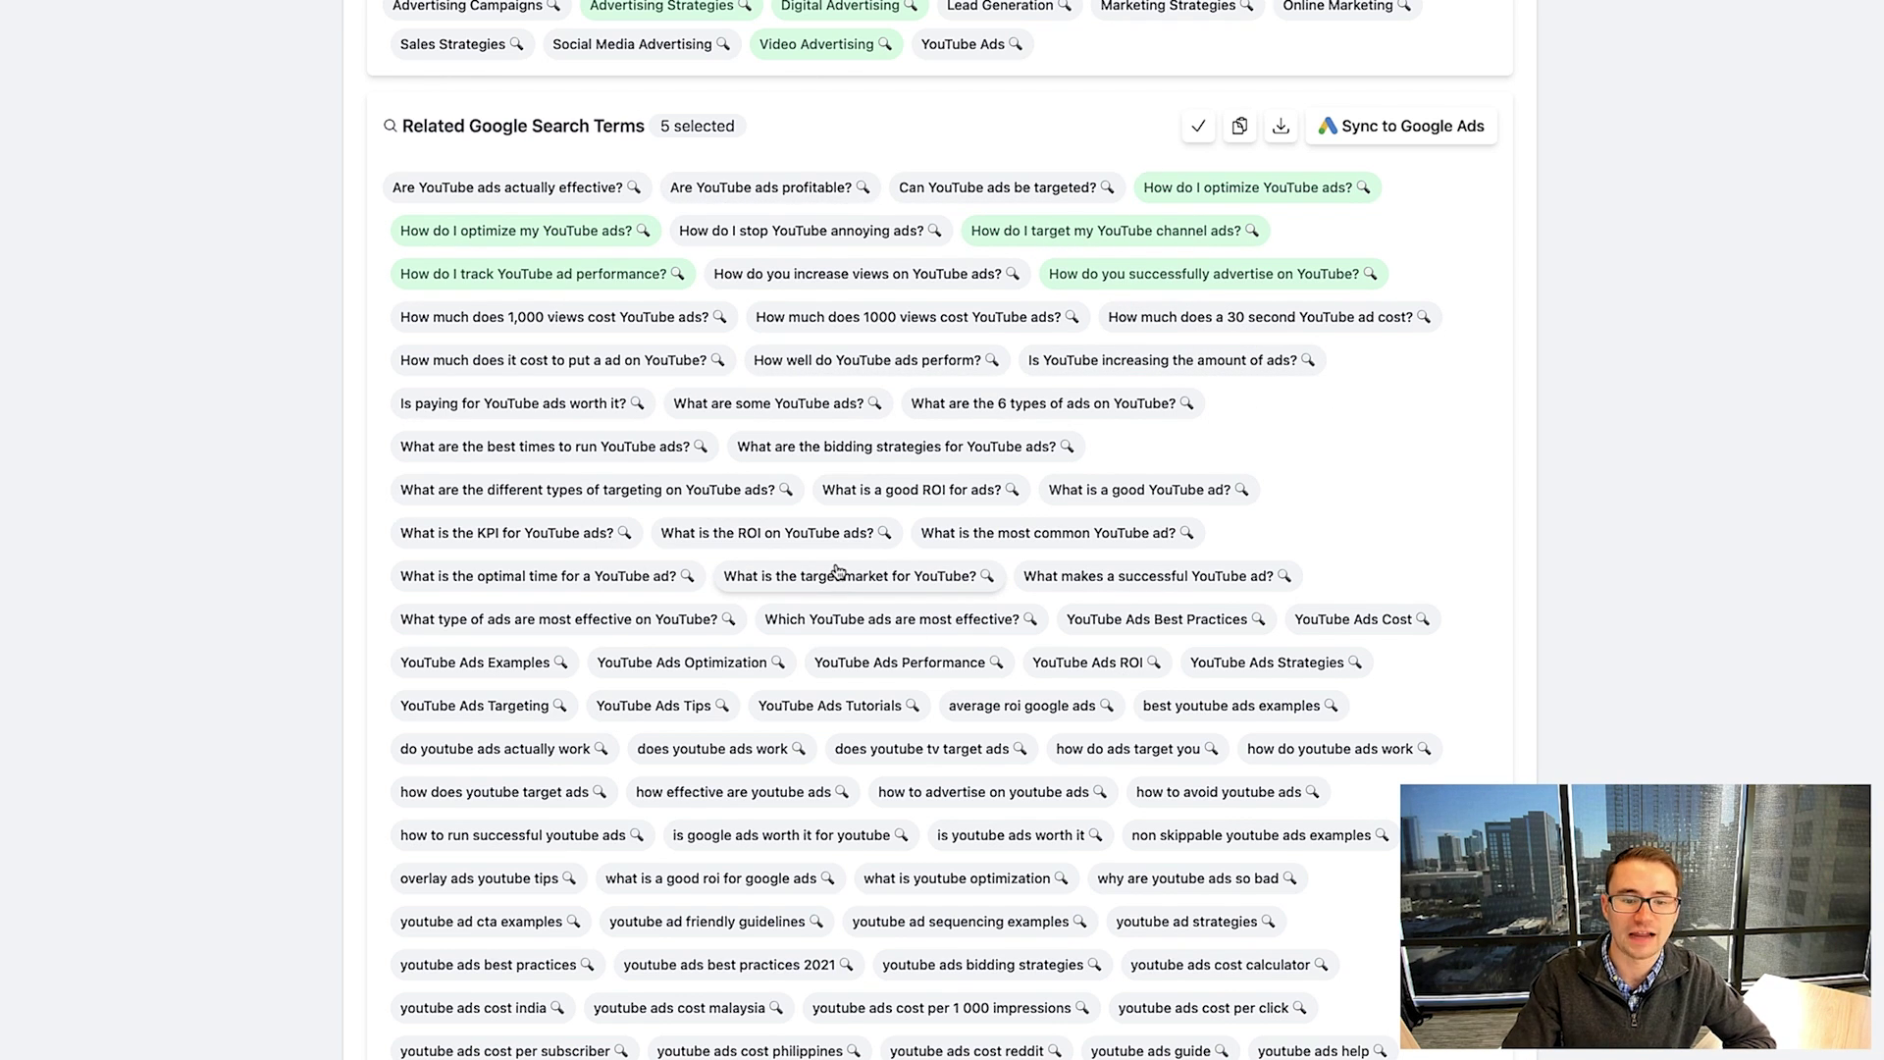
pyautogui.scroll(-4, 836, 571)
pyautogui.scroll(5, 839, 571)
pyautogui.scroll(3, 837, 571)
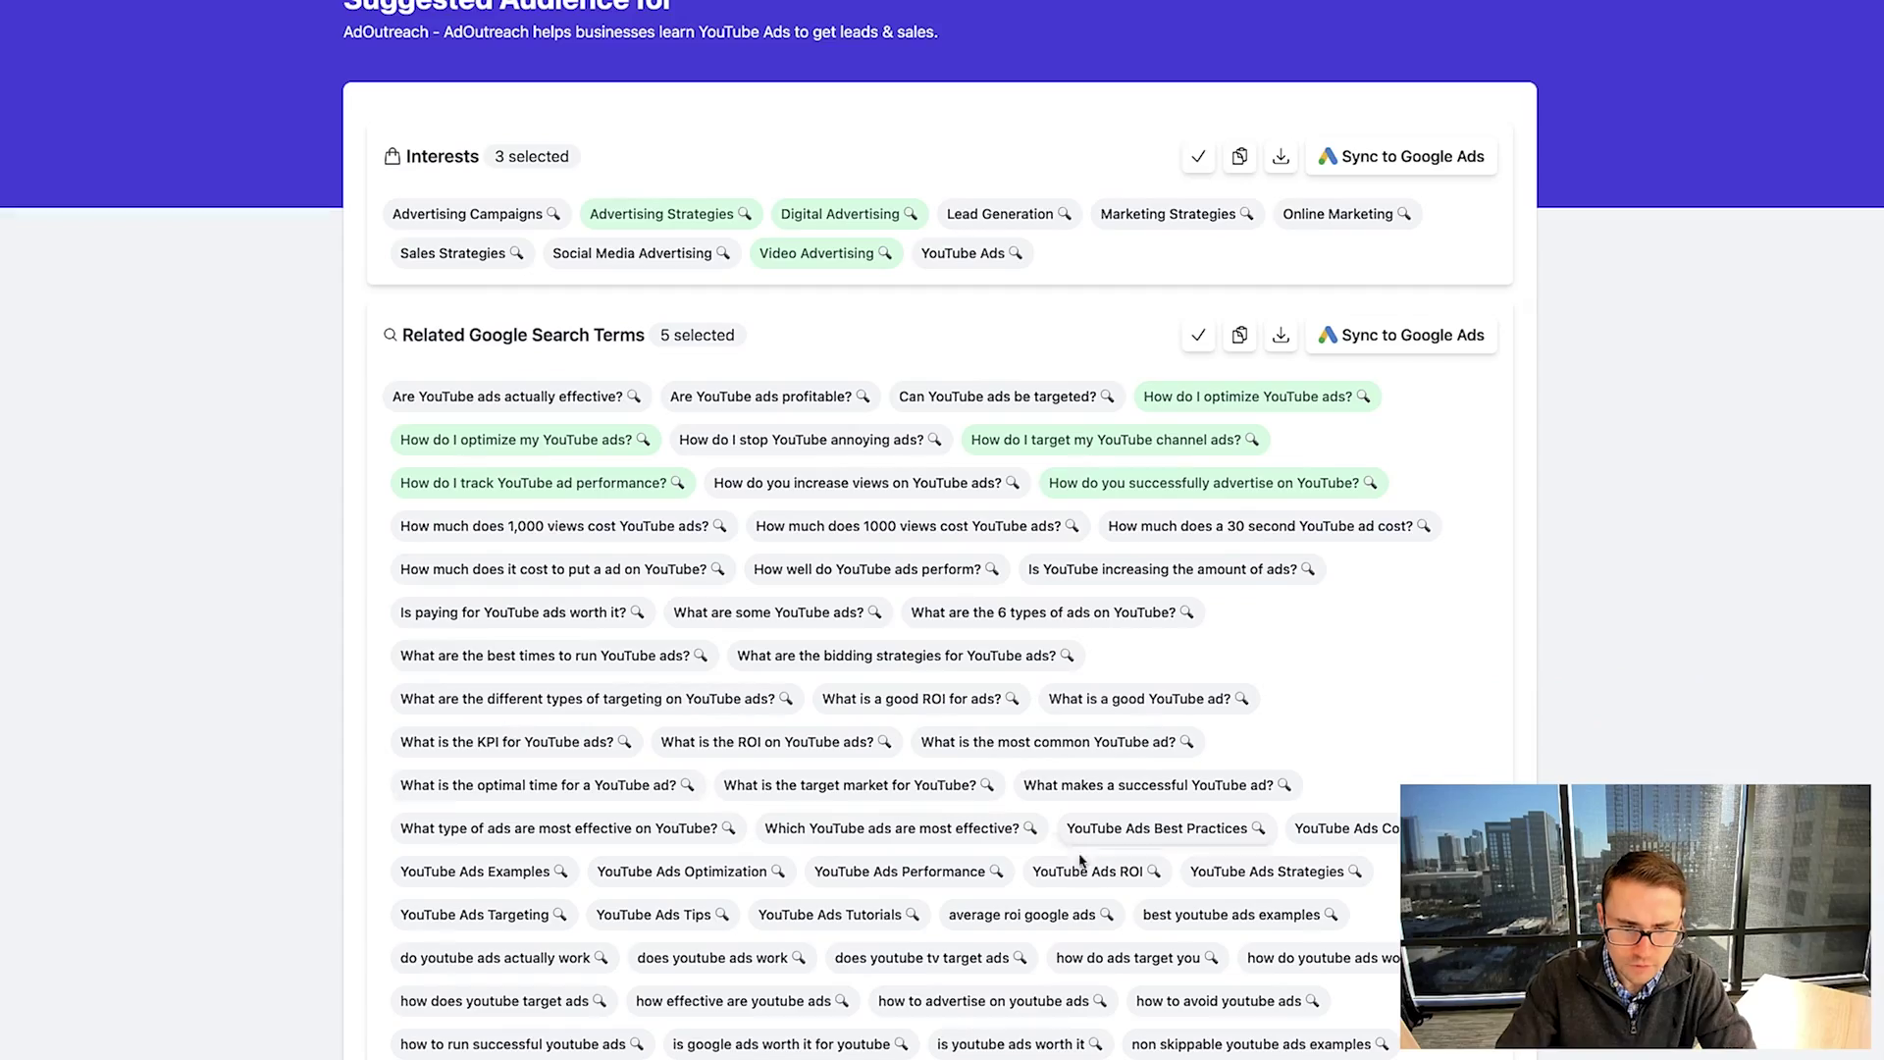
pyautogui.click(1040, 444)
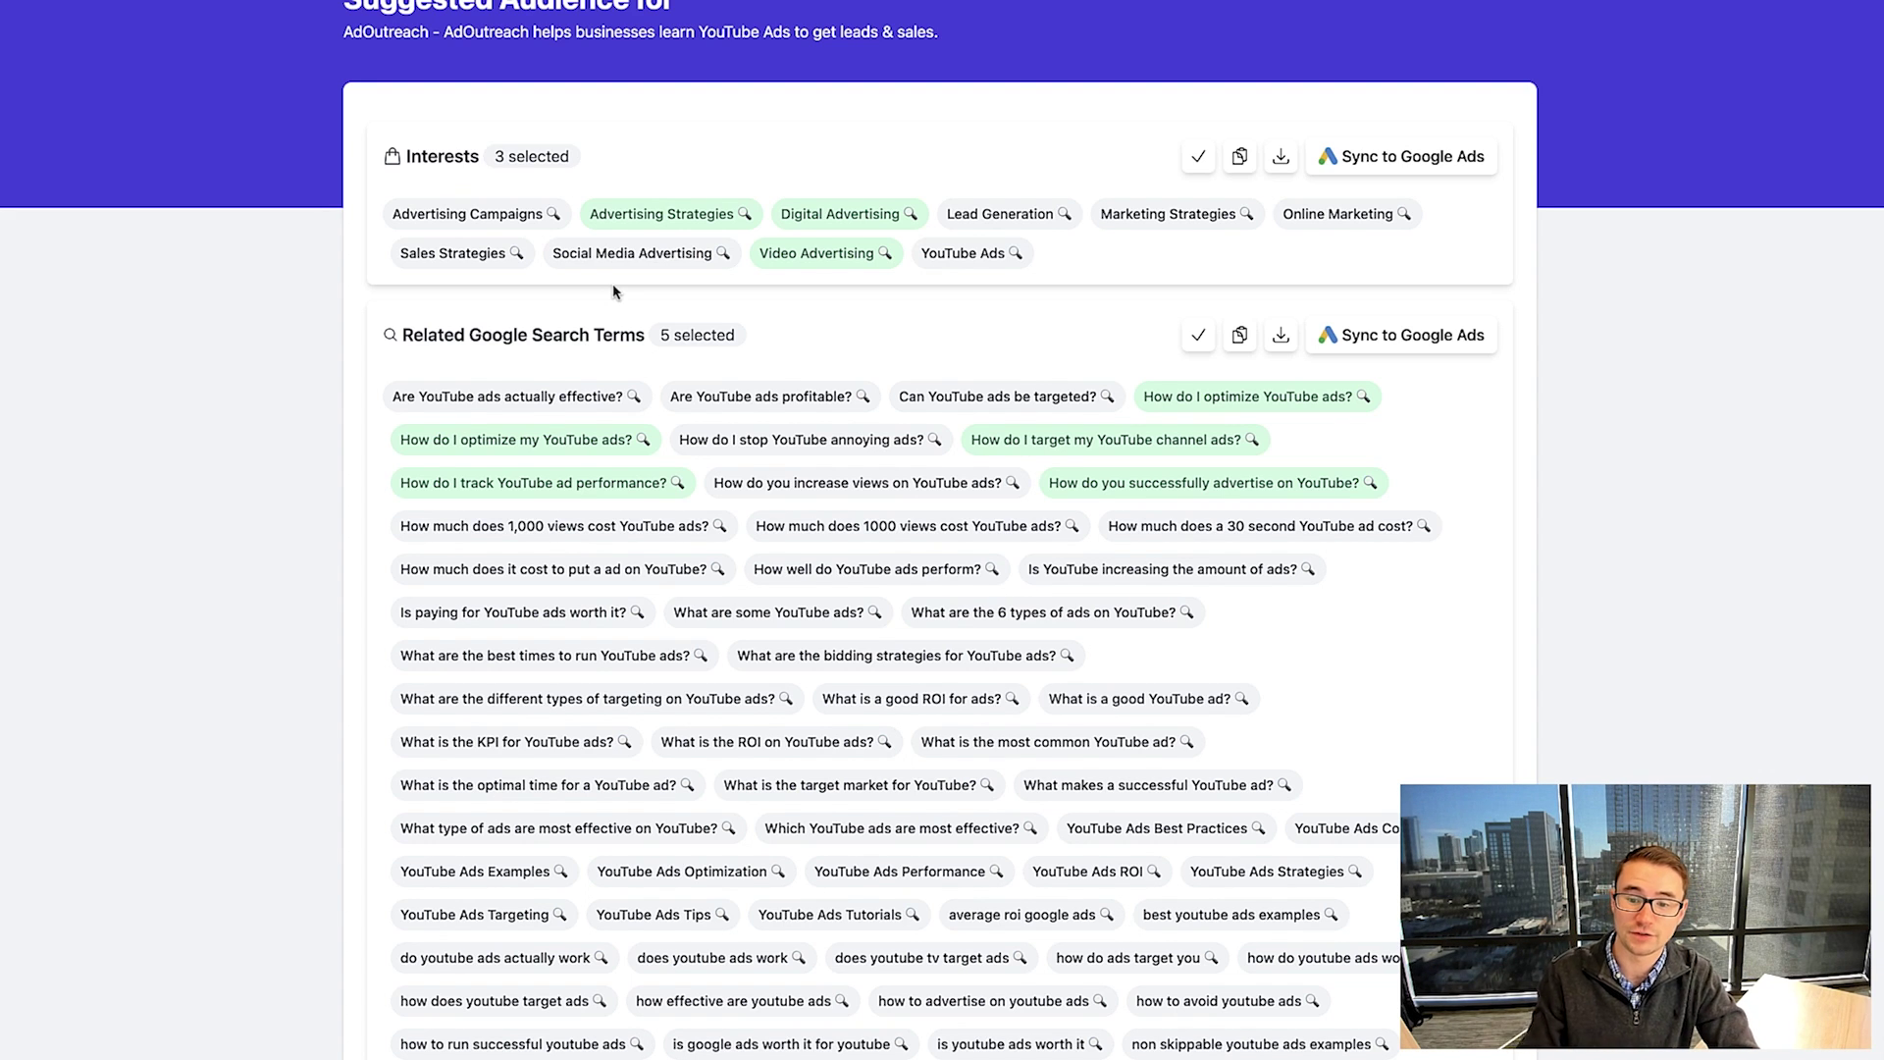
# Step: Copy the five search terms and start a Google Search Intent custom segment for them
pyautogui.click(1239, 335)
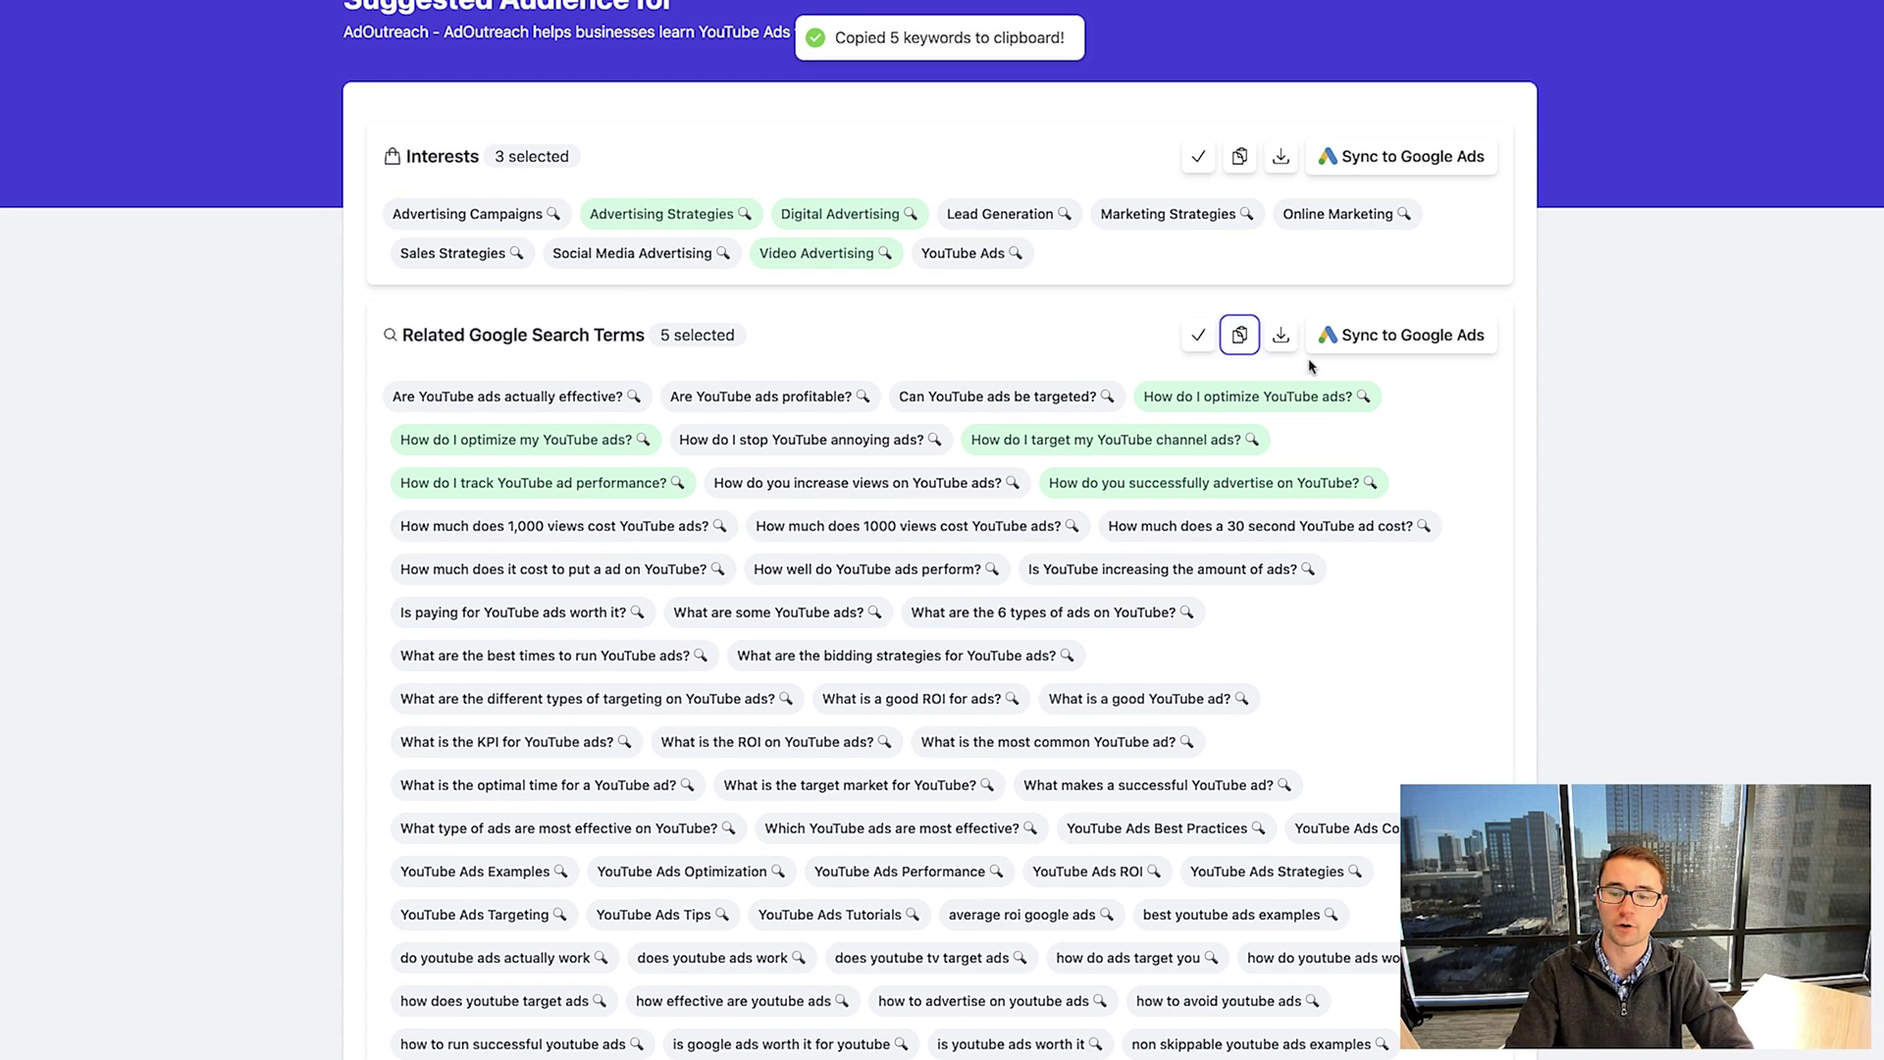
pyautogui.click(1388, 335)
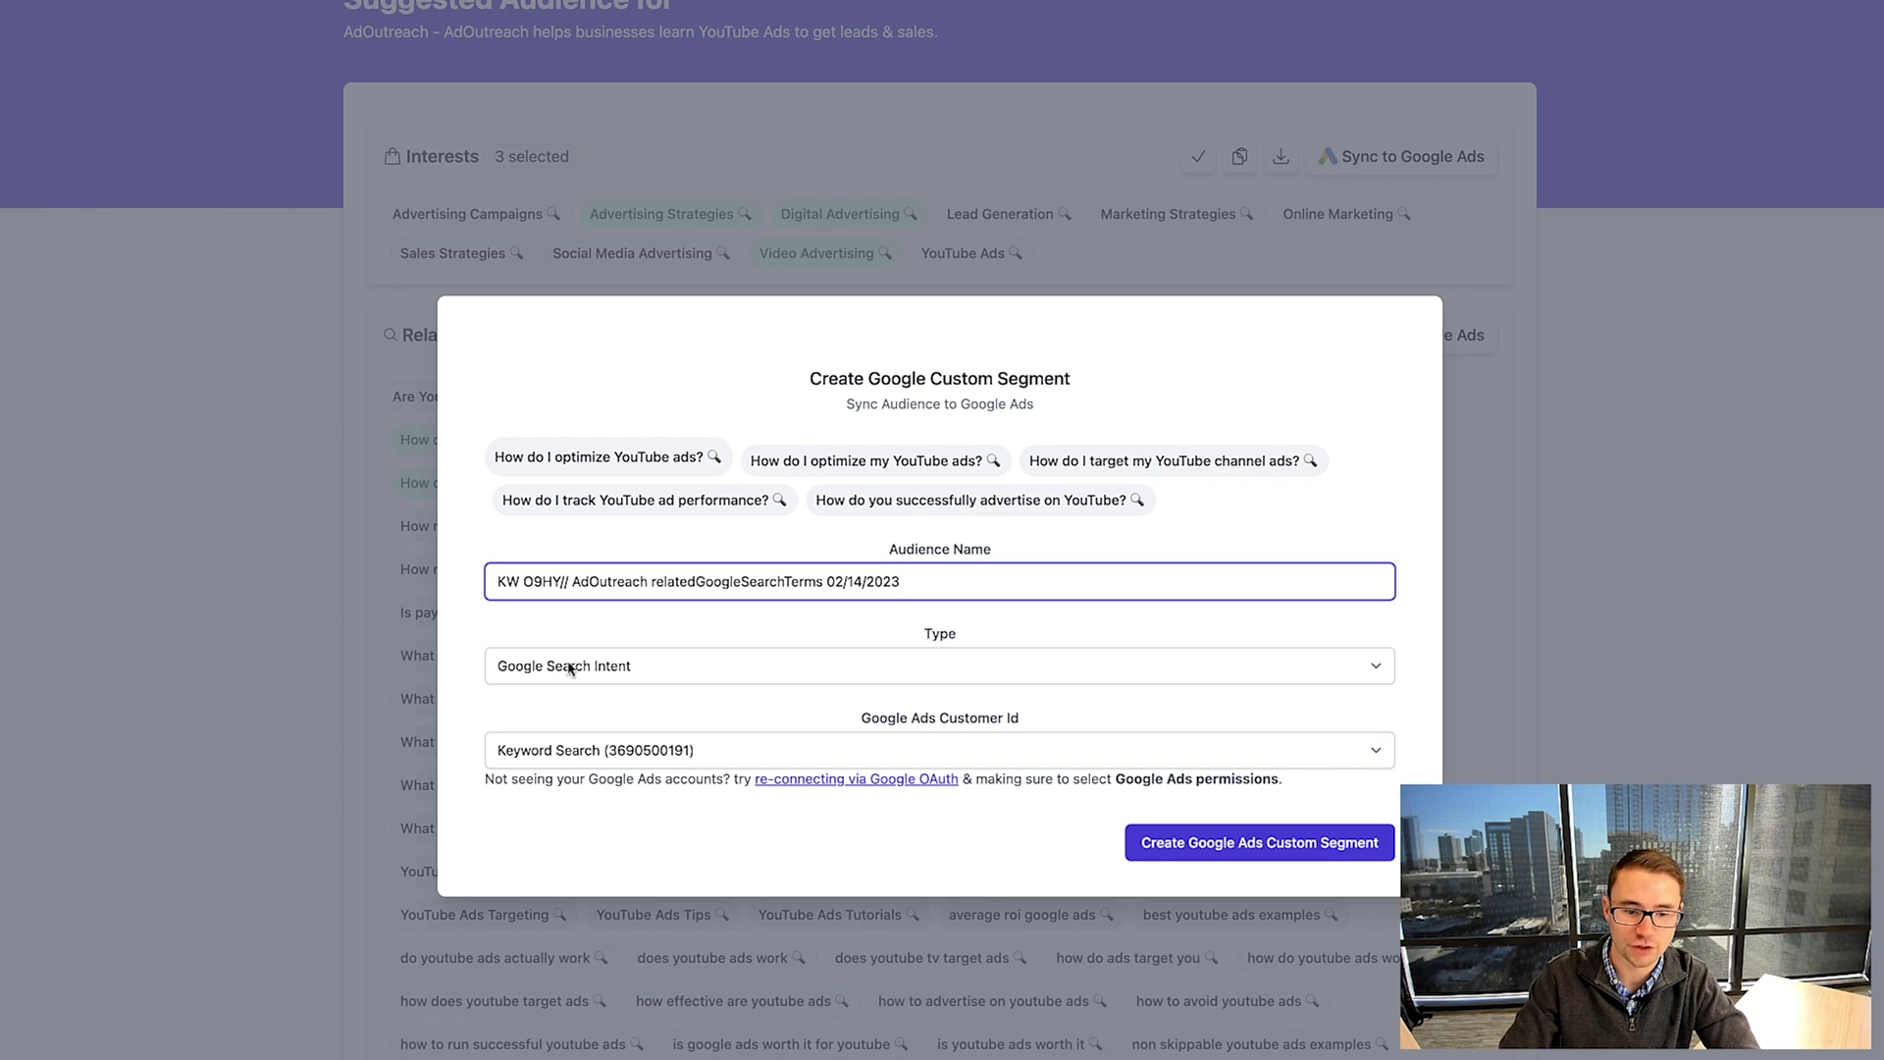
pyautogui.click(880, 672)
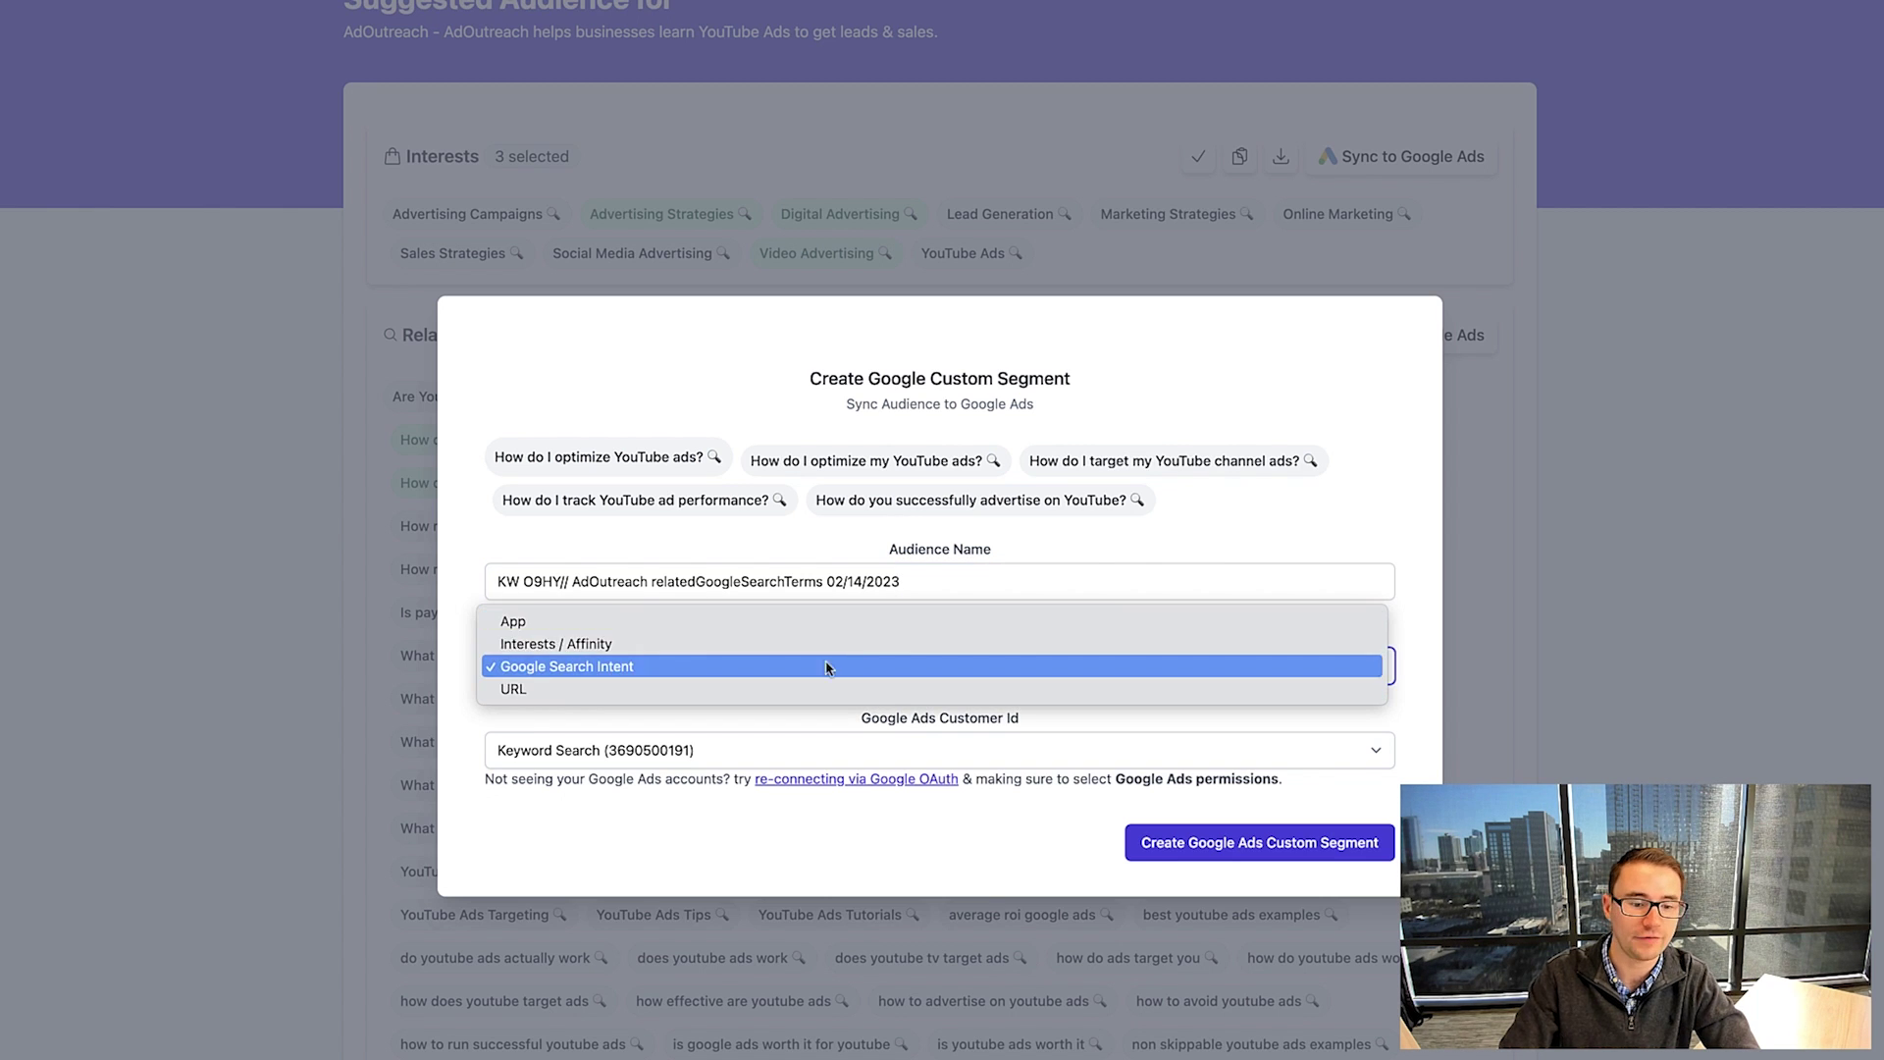
# Step: Create the Google Search Intent segment KW O9HY// AdOutreach relatedGoogleSearchTerms 02/14/2023, then open Google Ads
pyautogui.click(712, 667)
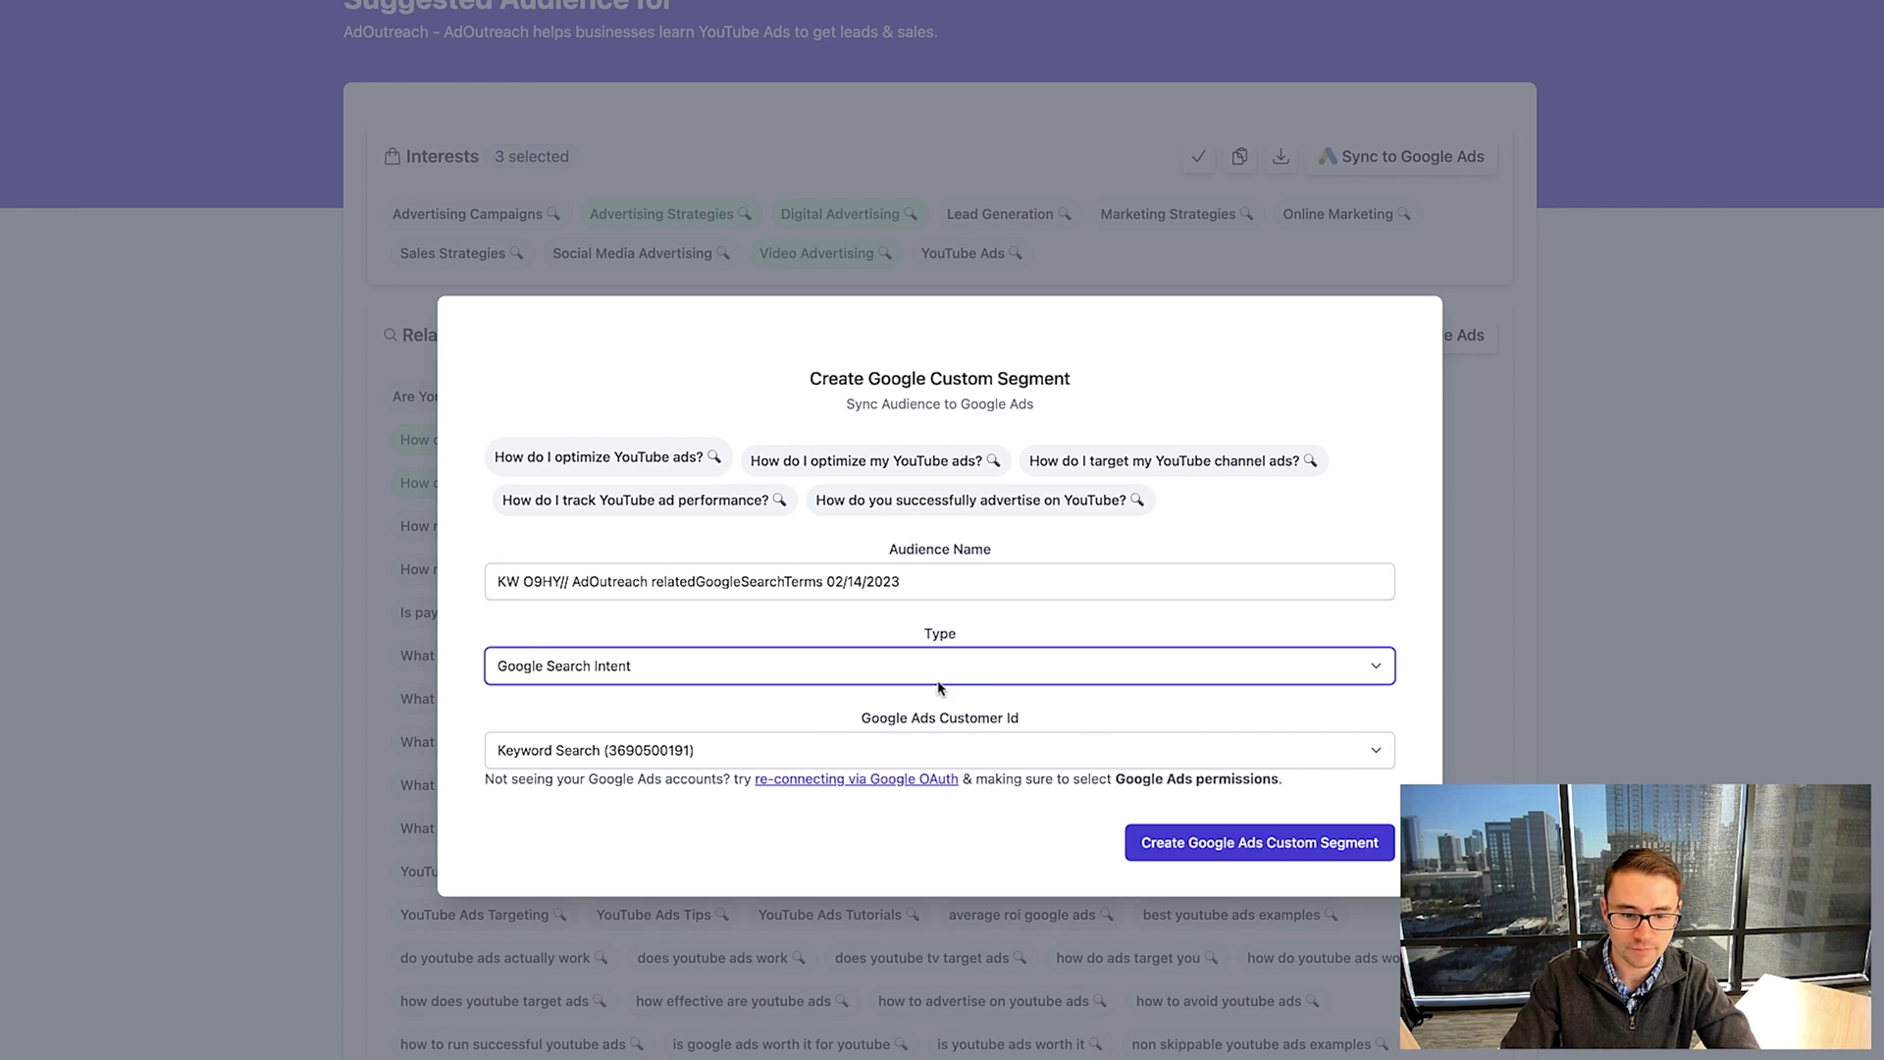
pyautogui.click(1224, 846)
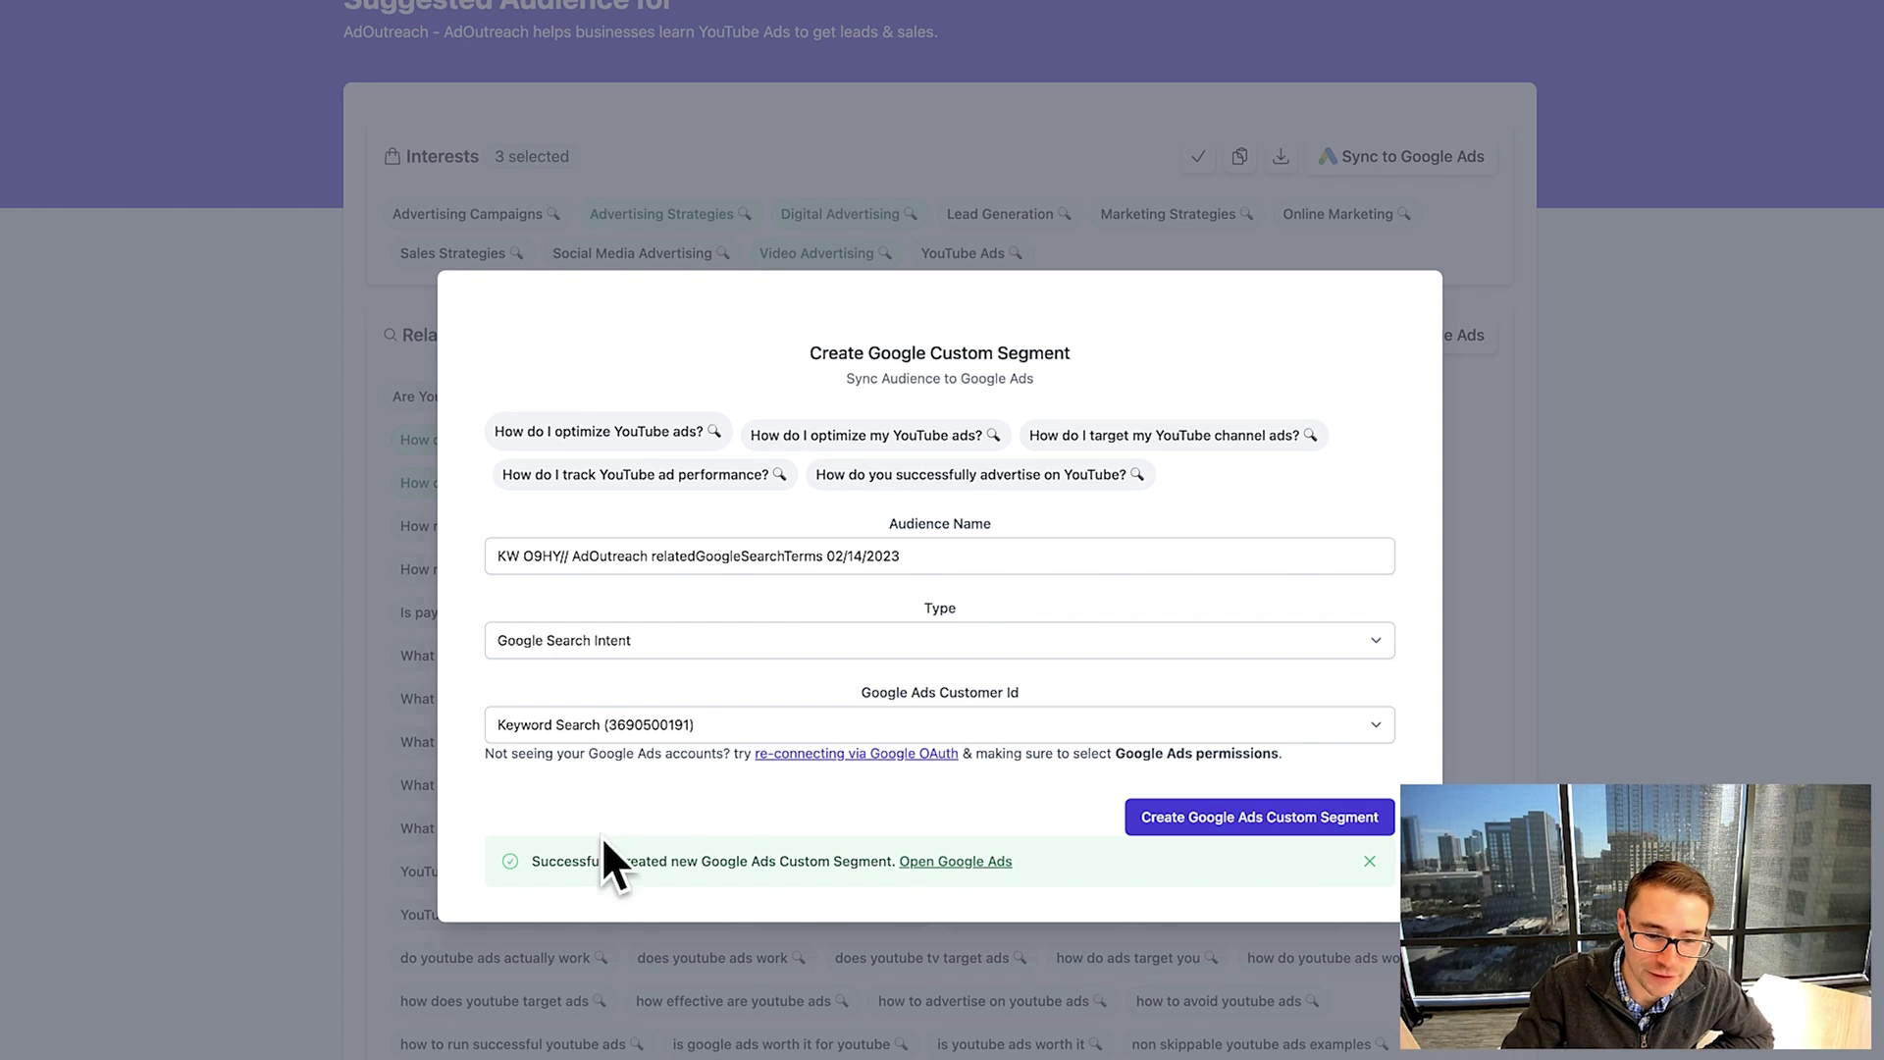
pyautogui.click(953, 865)
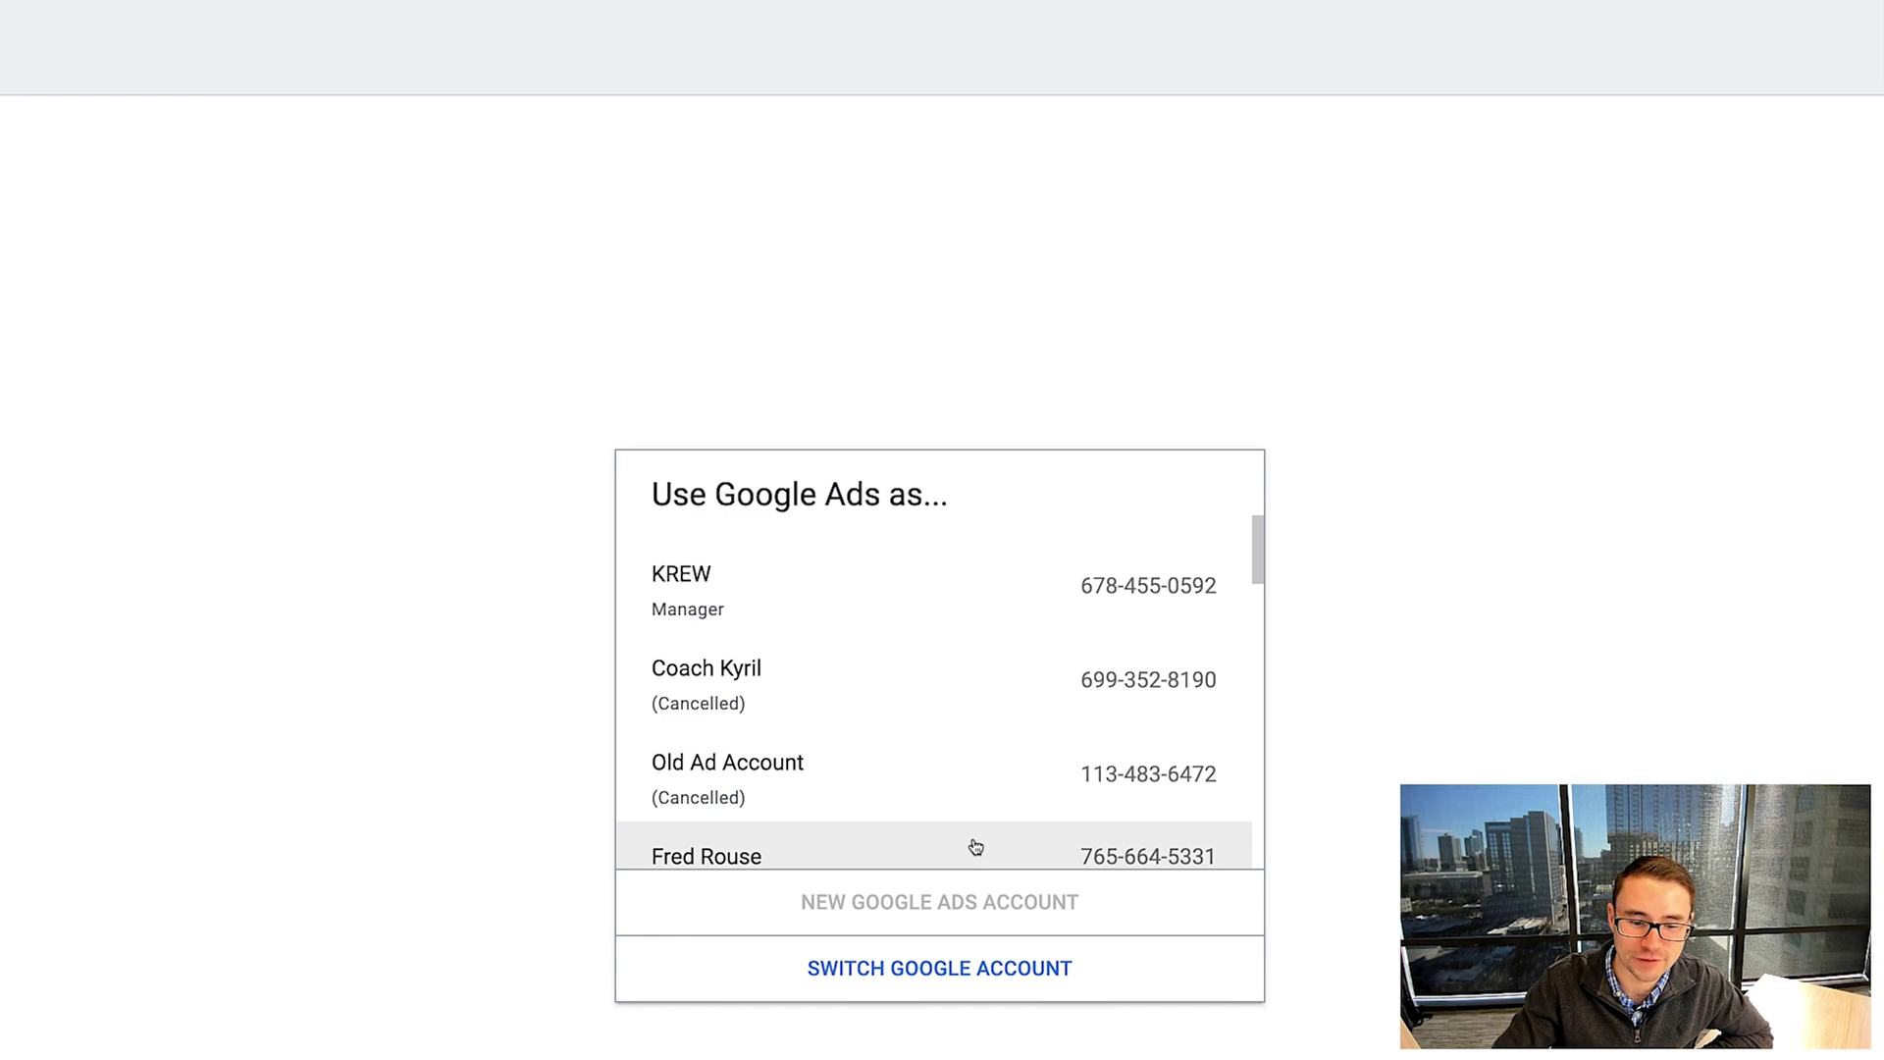
# Step: Choose the Keyword Search account and view the KW O9HY segment's five search terms
pyautogui.scroll(-10, 975, 846)
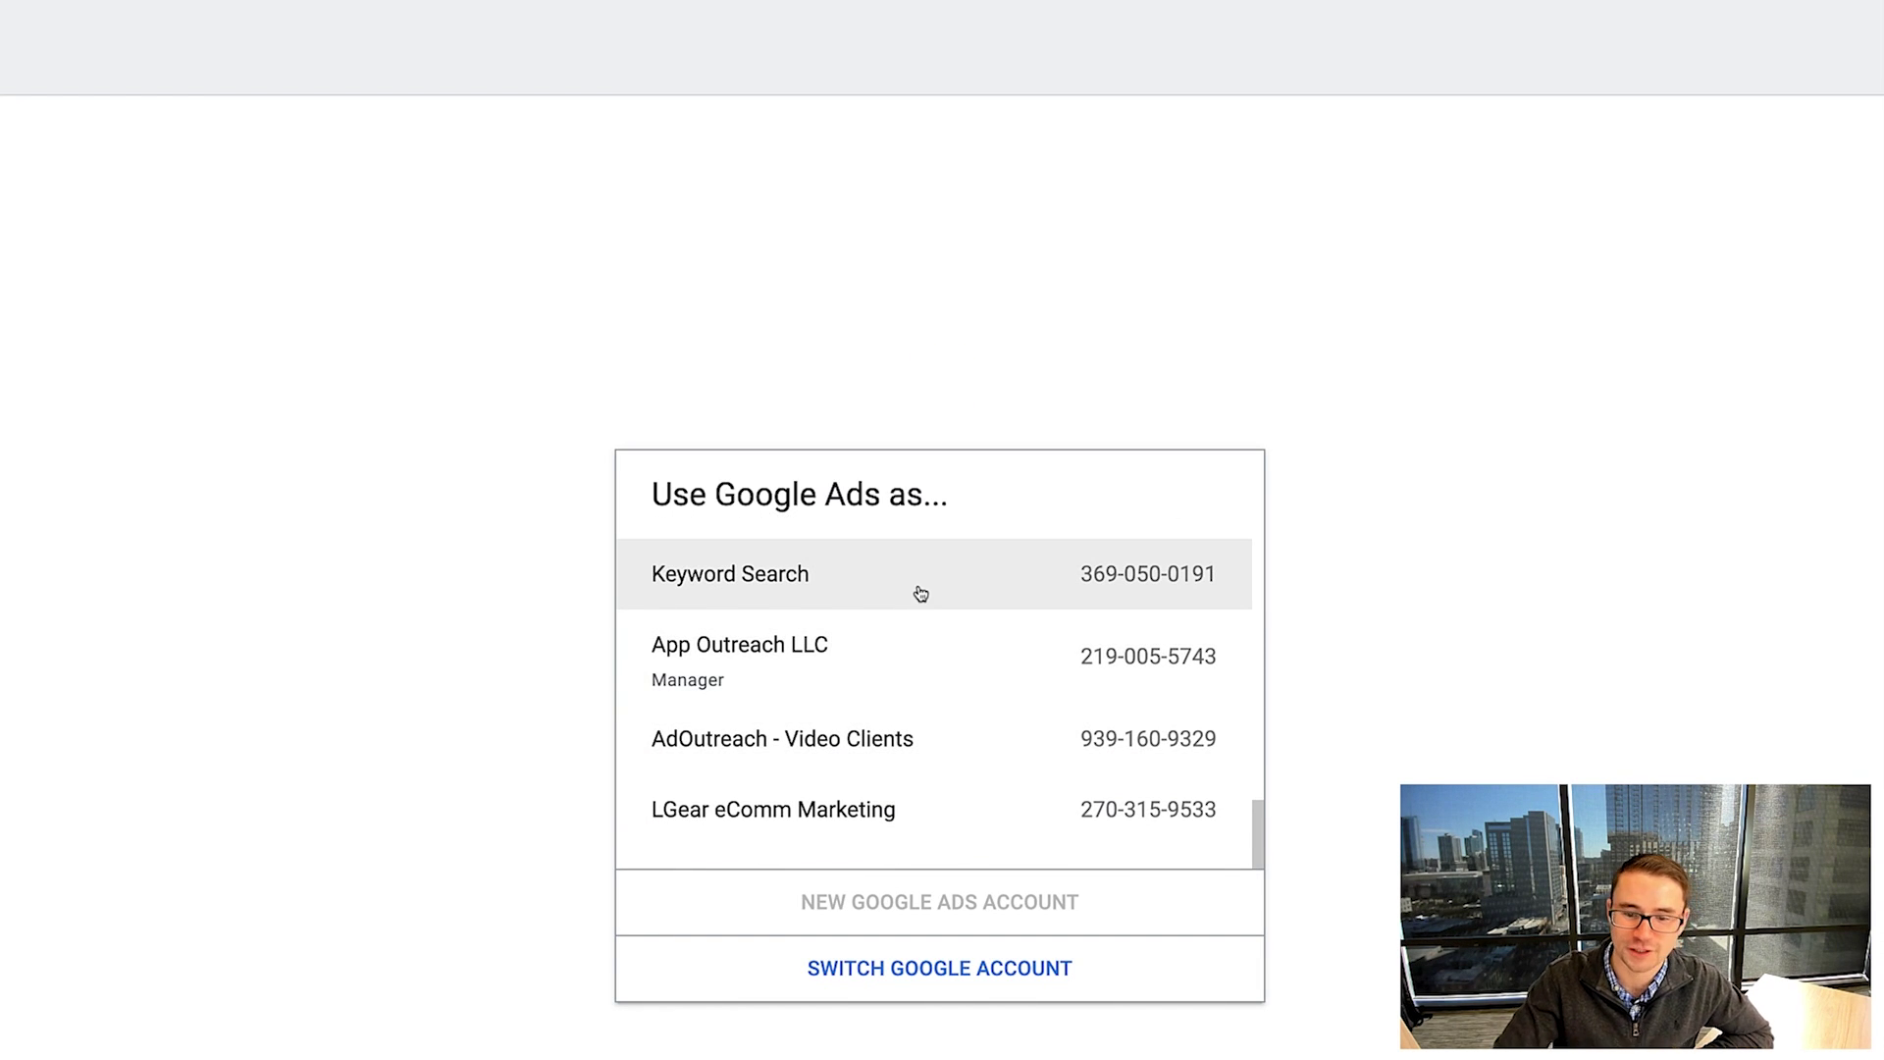
pyautogui.click(920, 590)
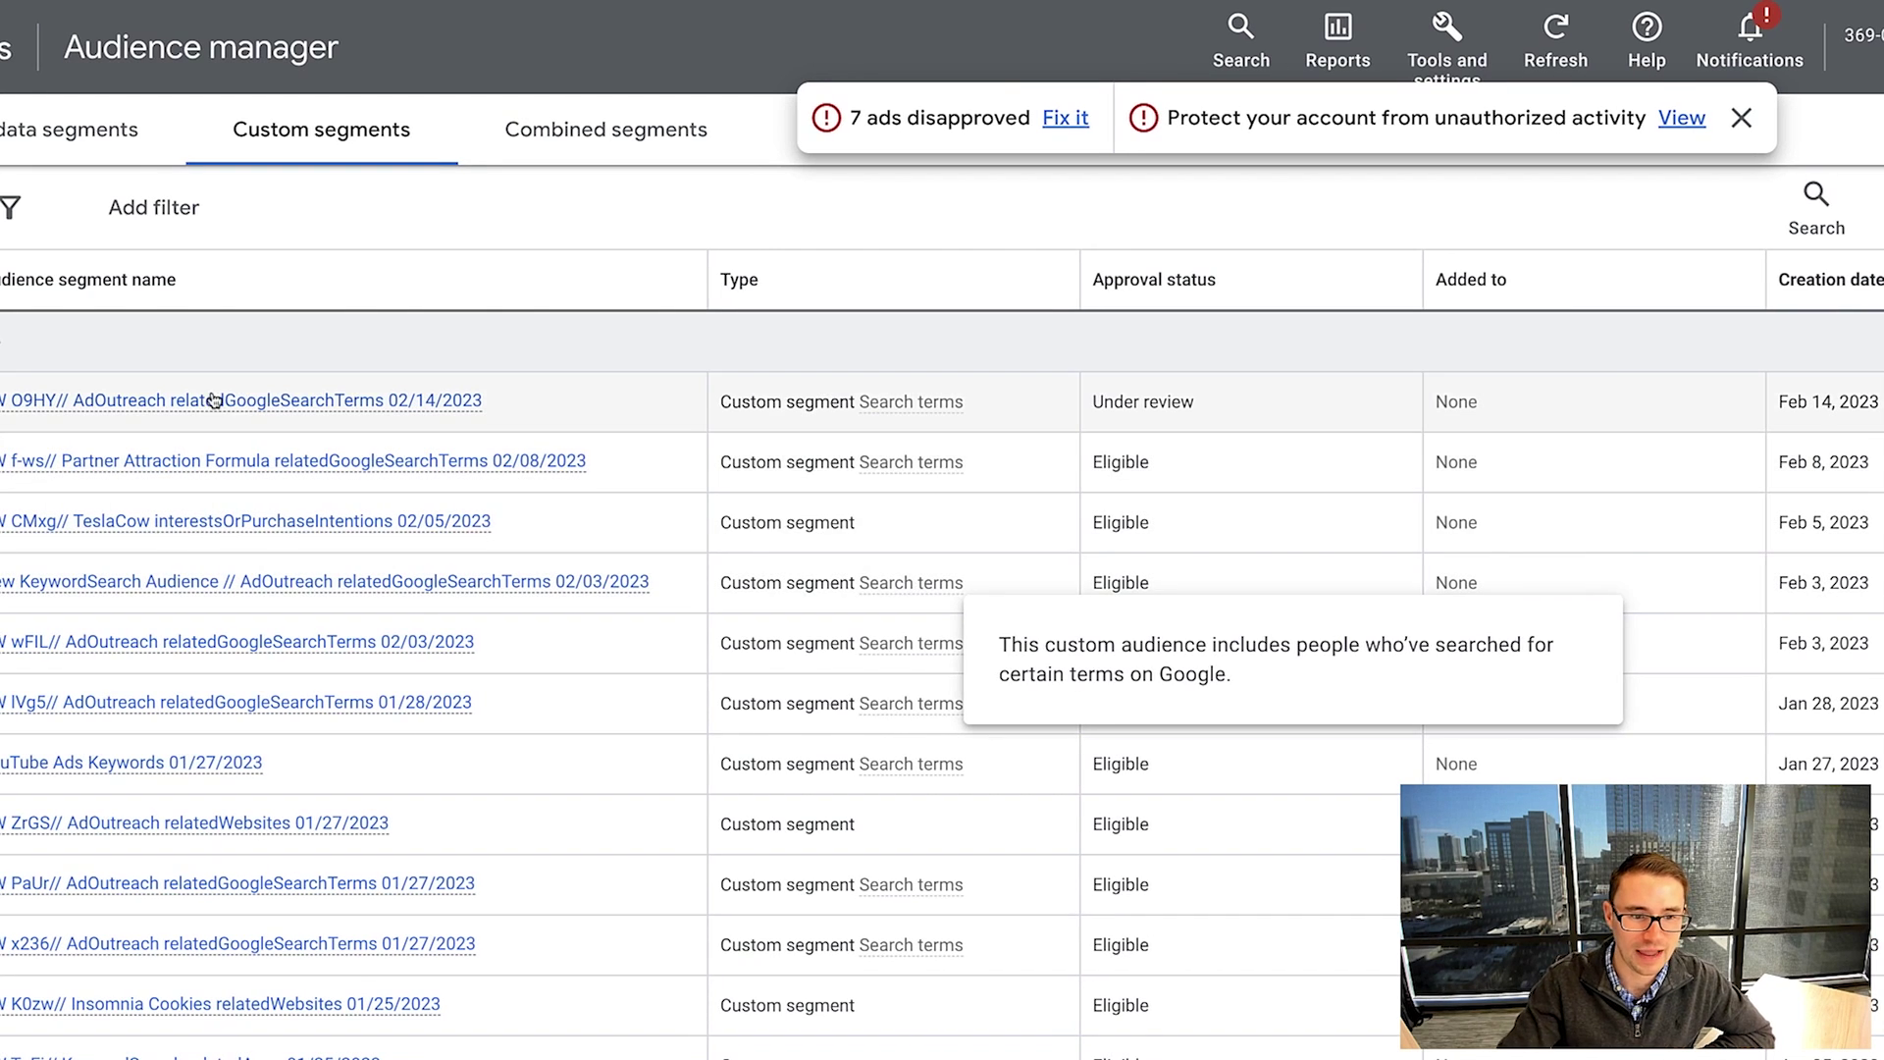
pyautogui.moveTo(448, 412)
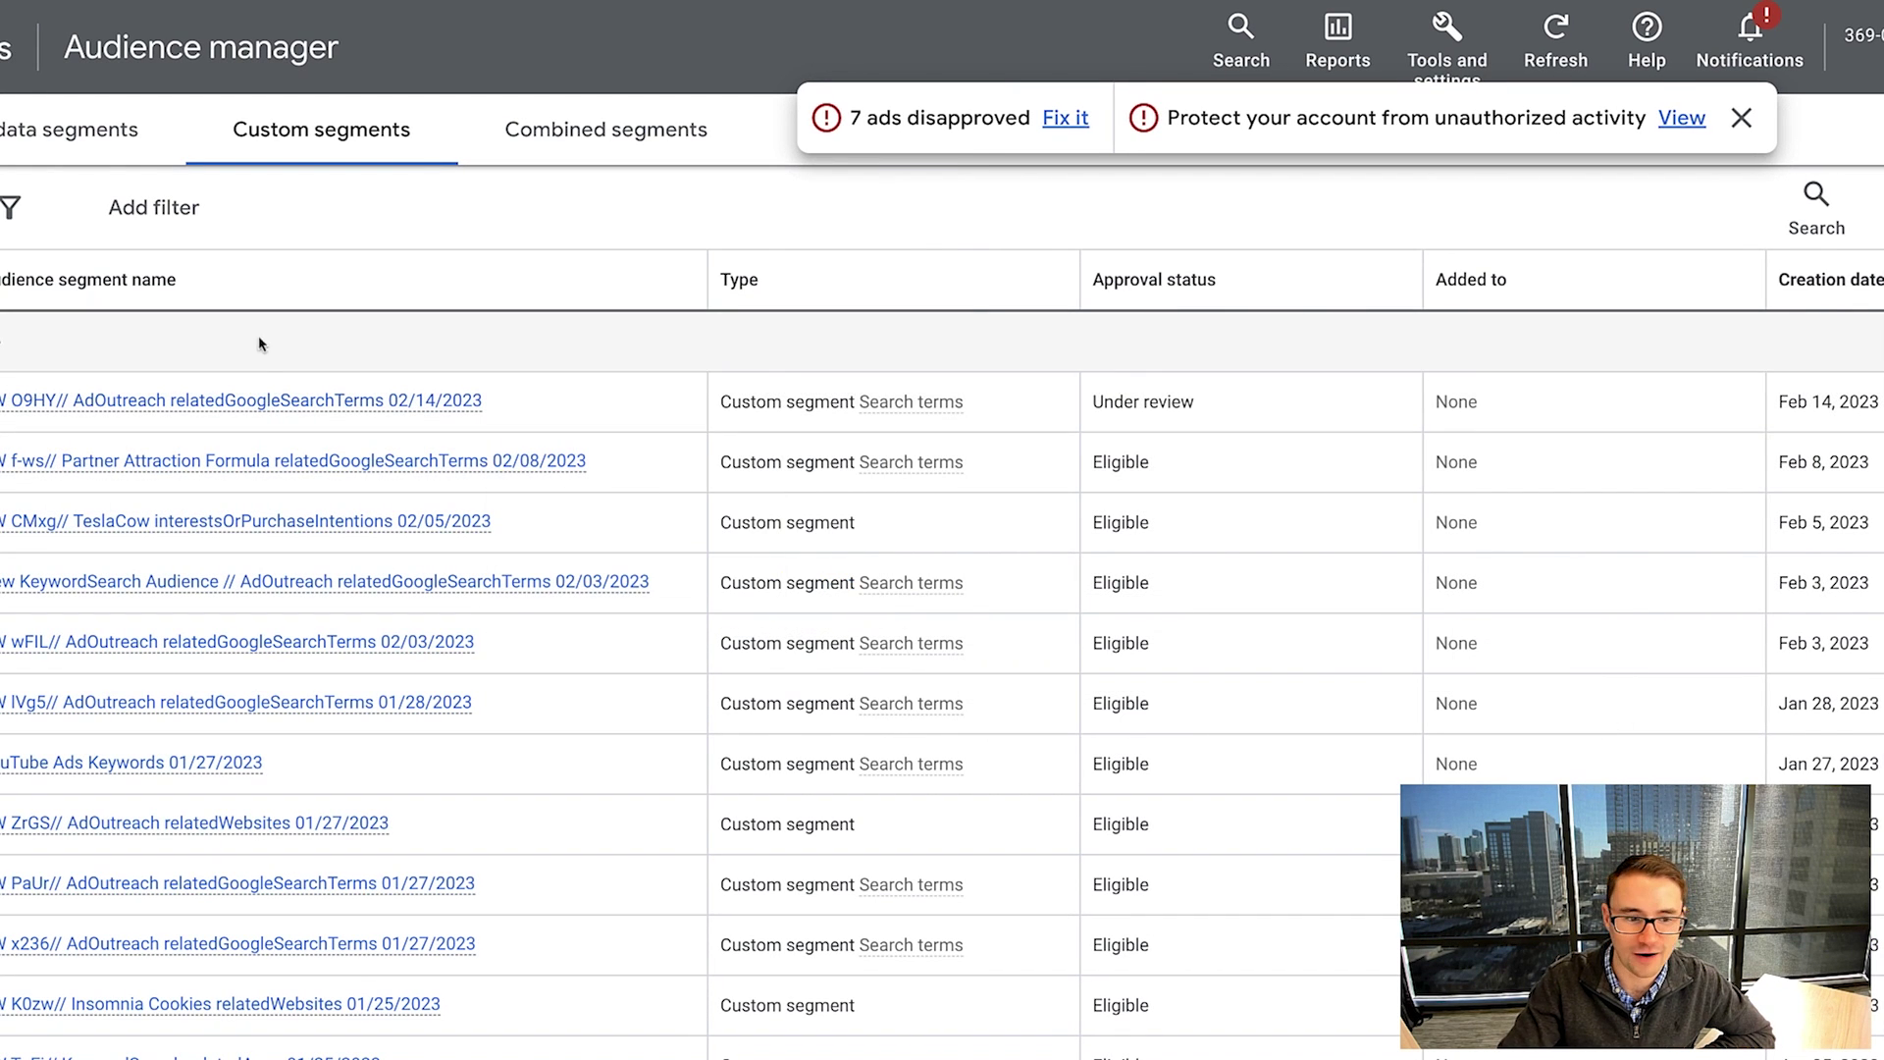
pyautogui.click(310, 403)
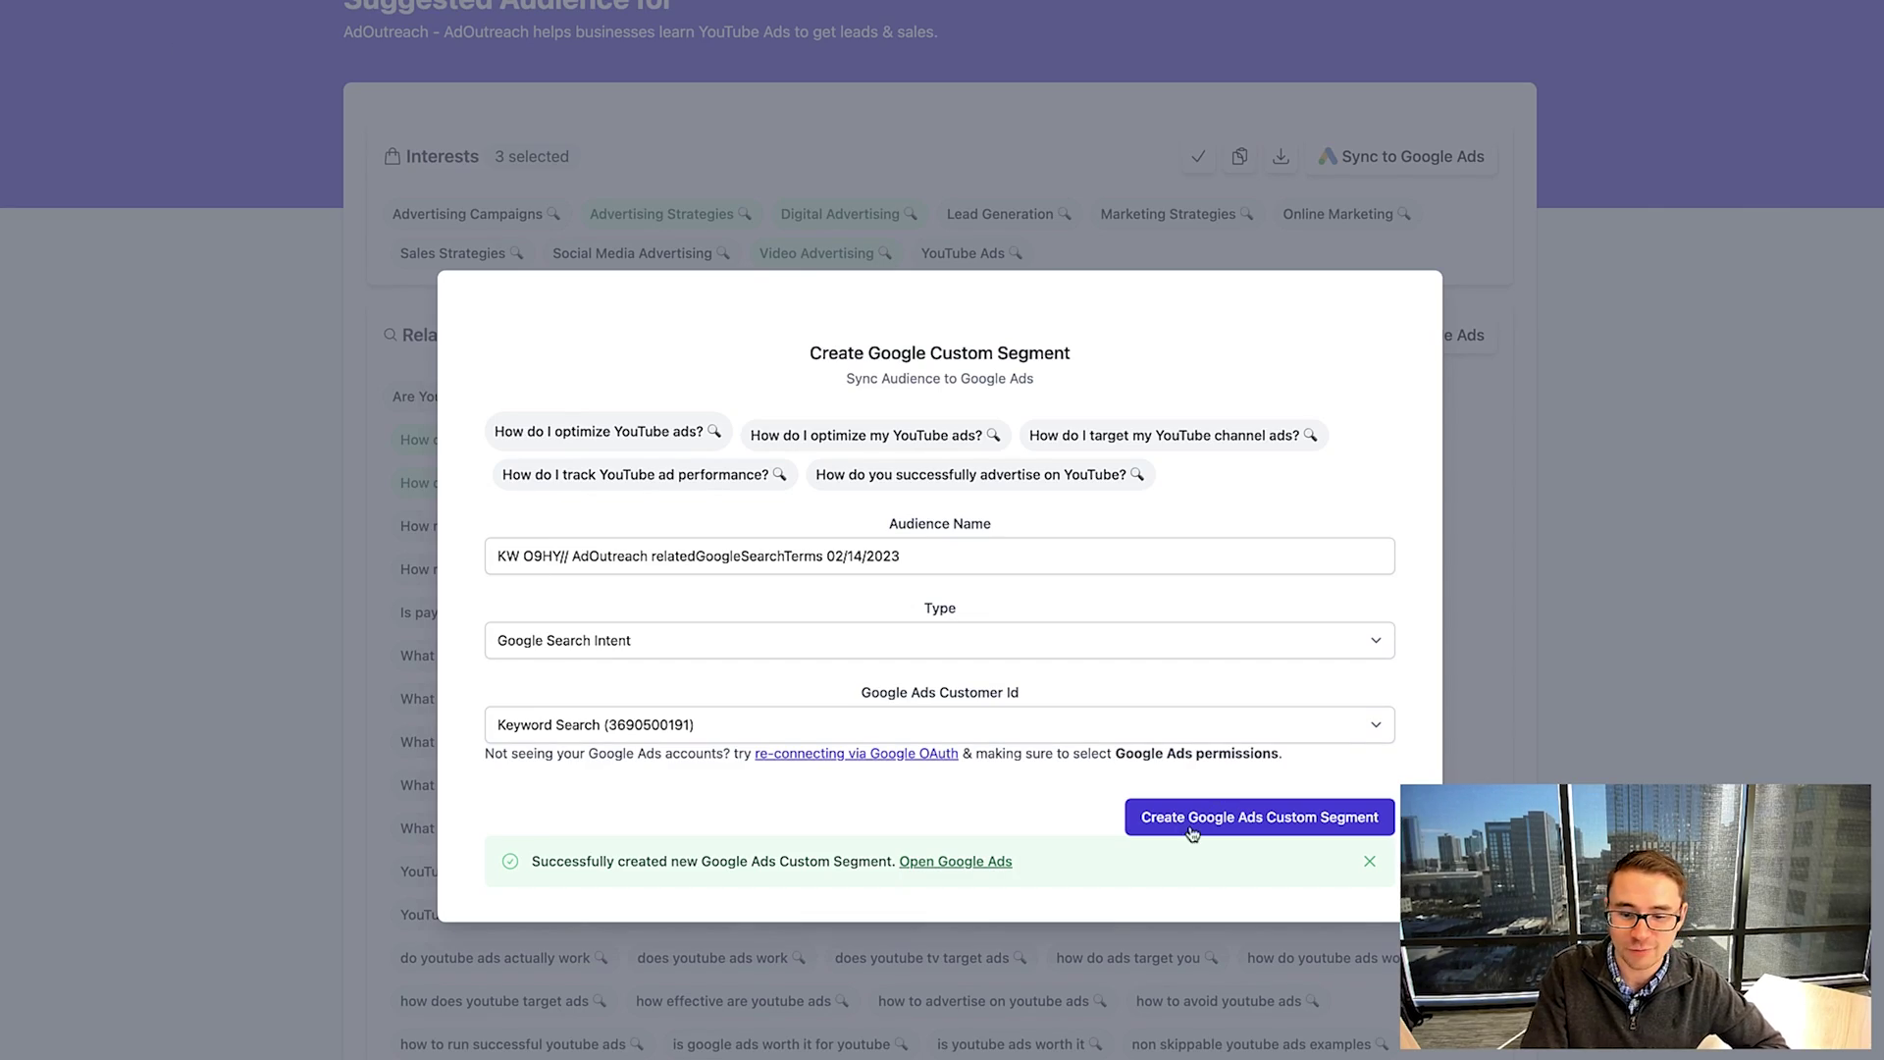
# Step: Close the segment dialog and clear all related search-term selections
pyautogui.click(1674, 745)
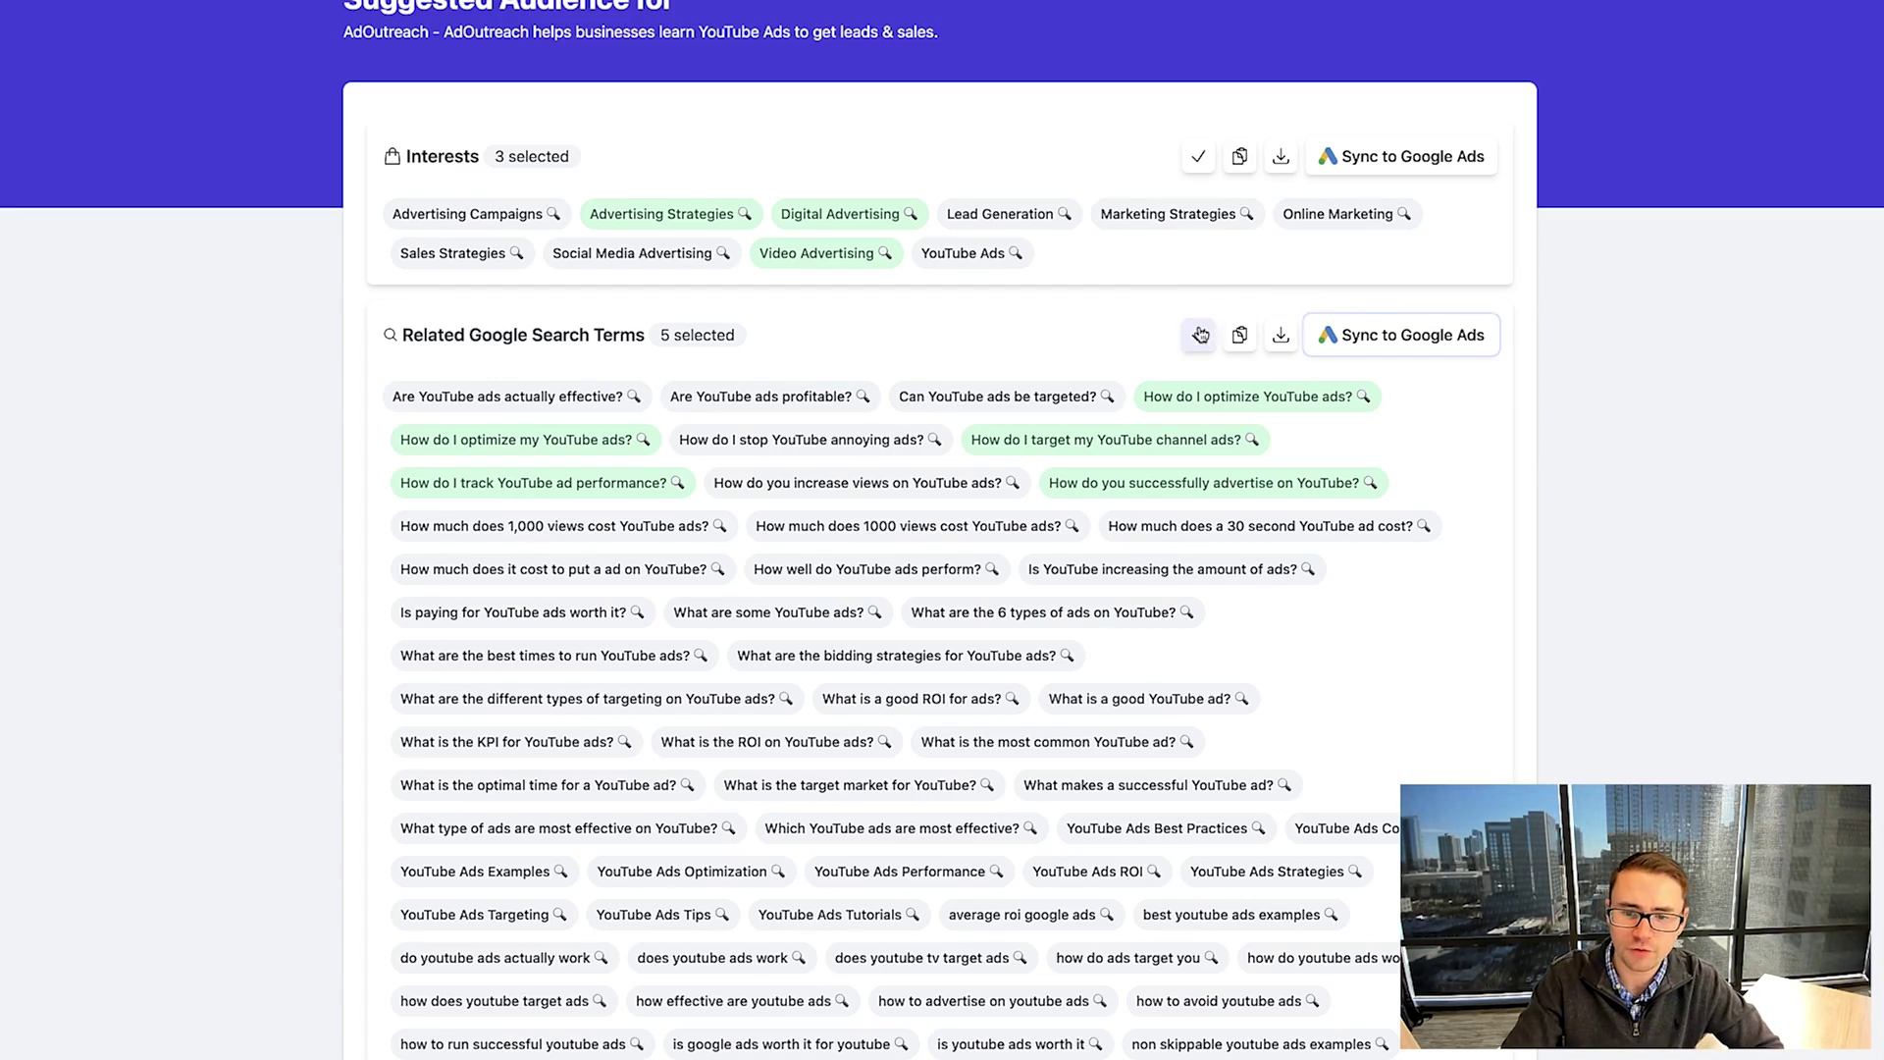
pyautogui.click(1199, 335)
pyautogui.click(1199, 335)
pyautogui.scroll(-2, 738, 586)
# Step: Add YouTube Ads Tutorials and YouTube Ads Optimization for six terms and copy them
pyautogui.click(834, 736)
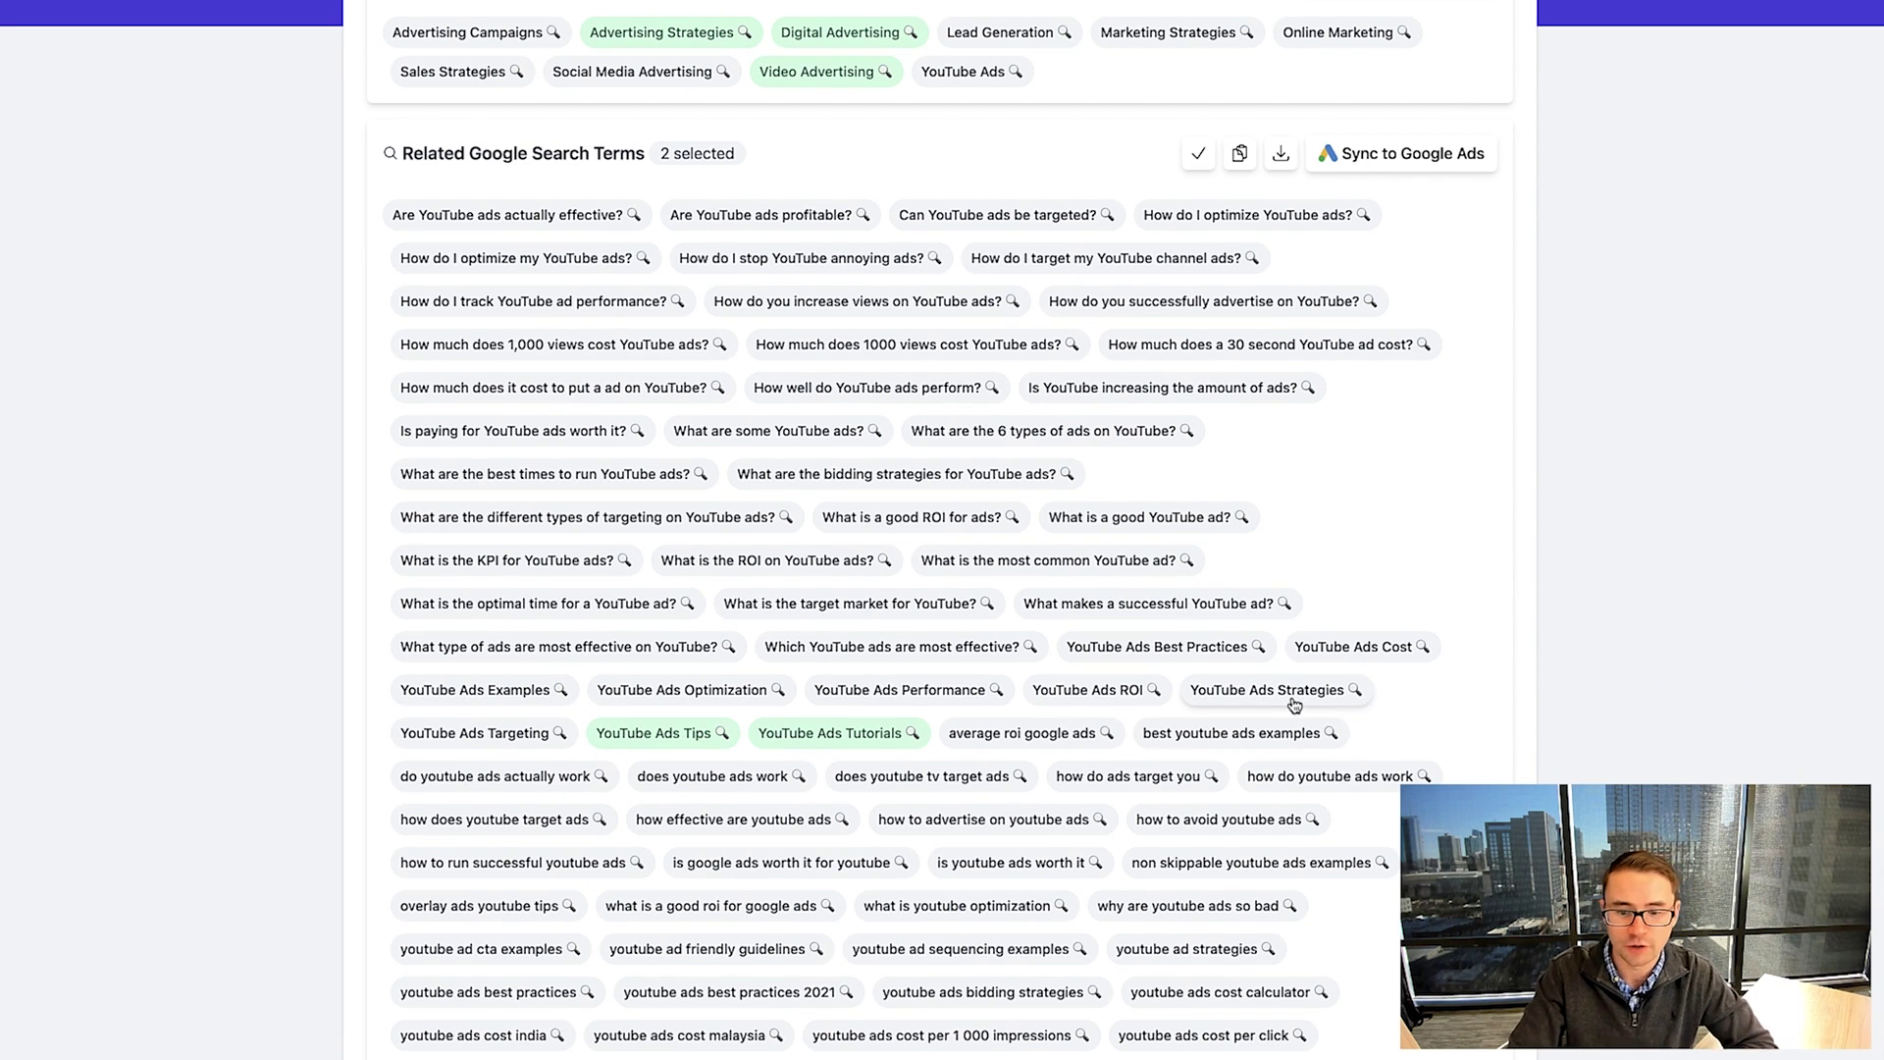
pyautogui.click(713, 686)
pyautogui.click(1239, 153)
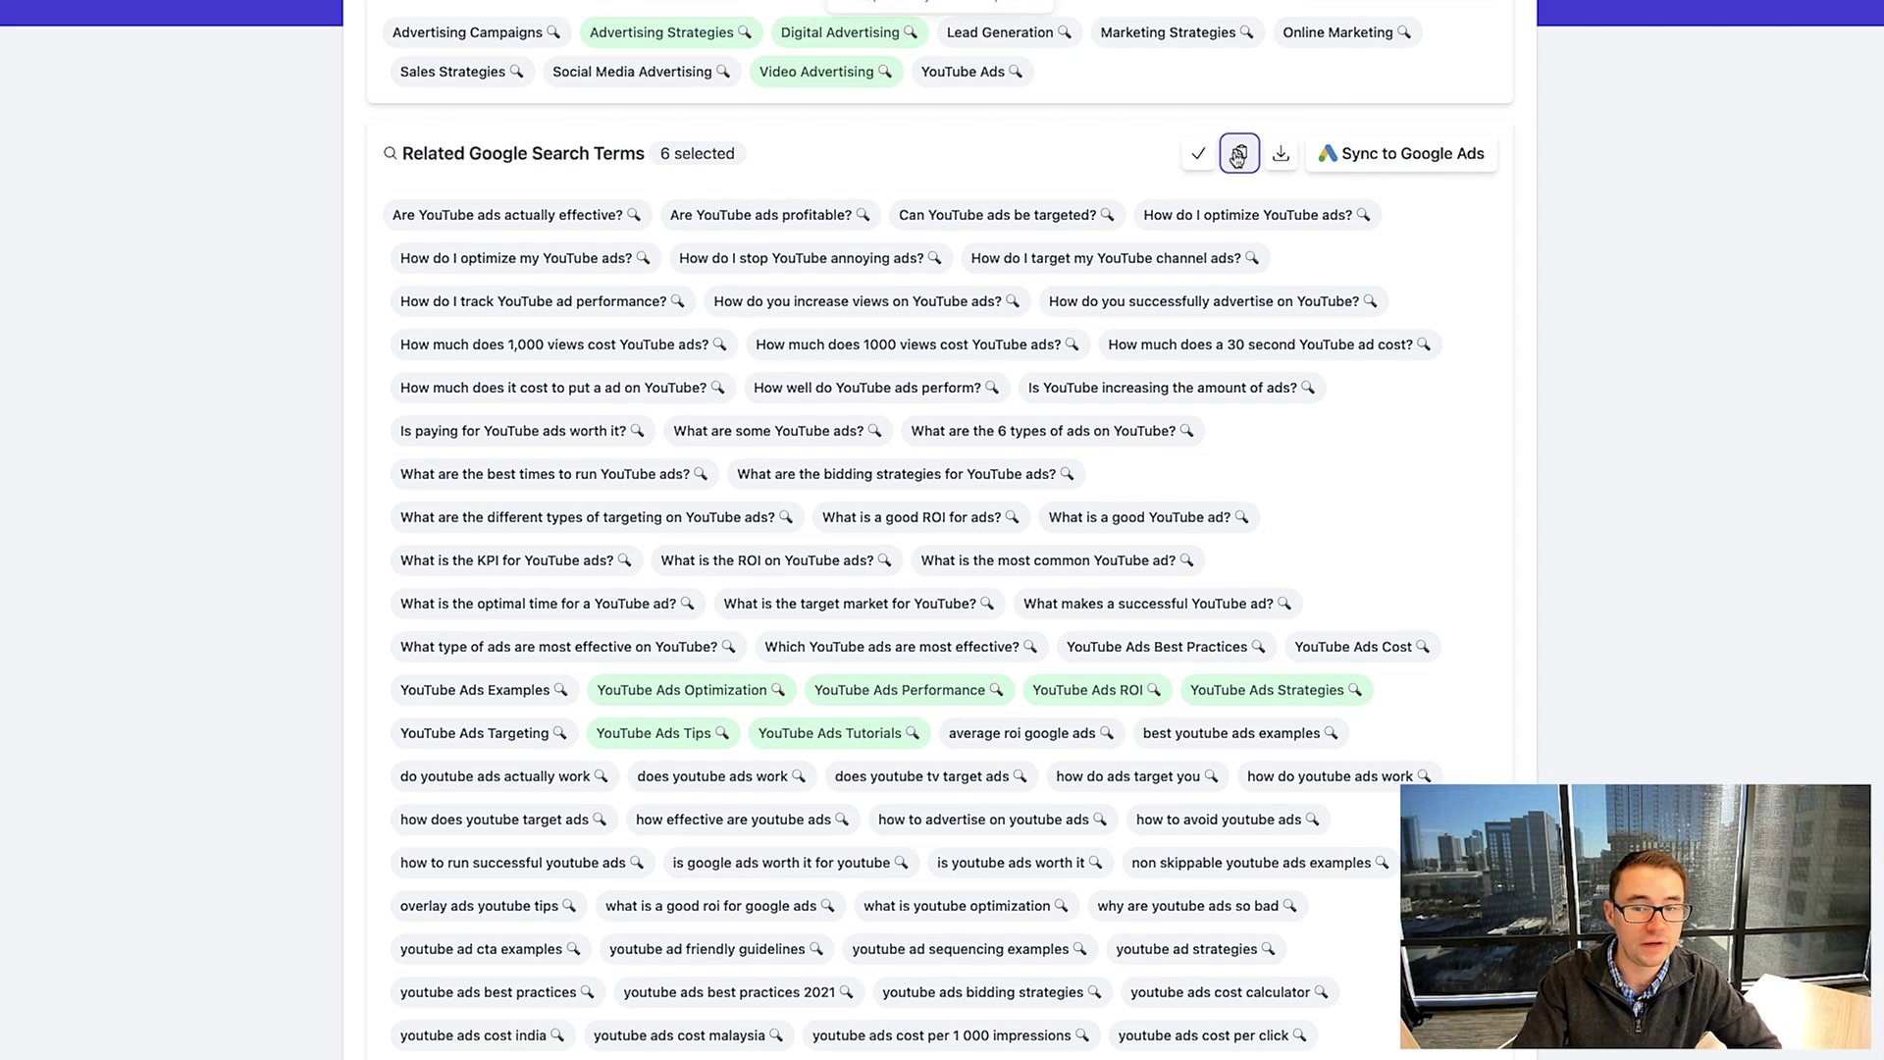
pyautogui.click(1413, 157)
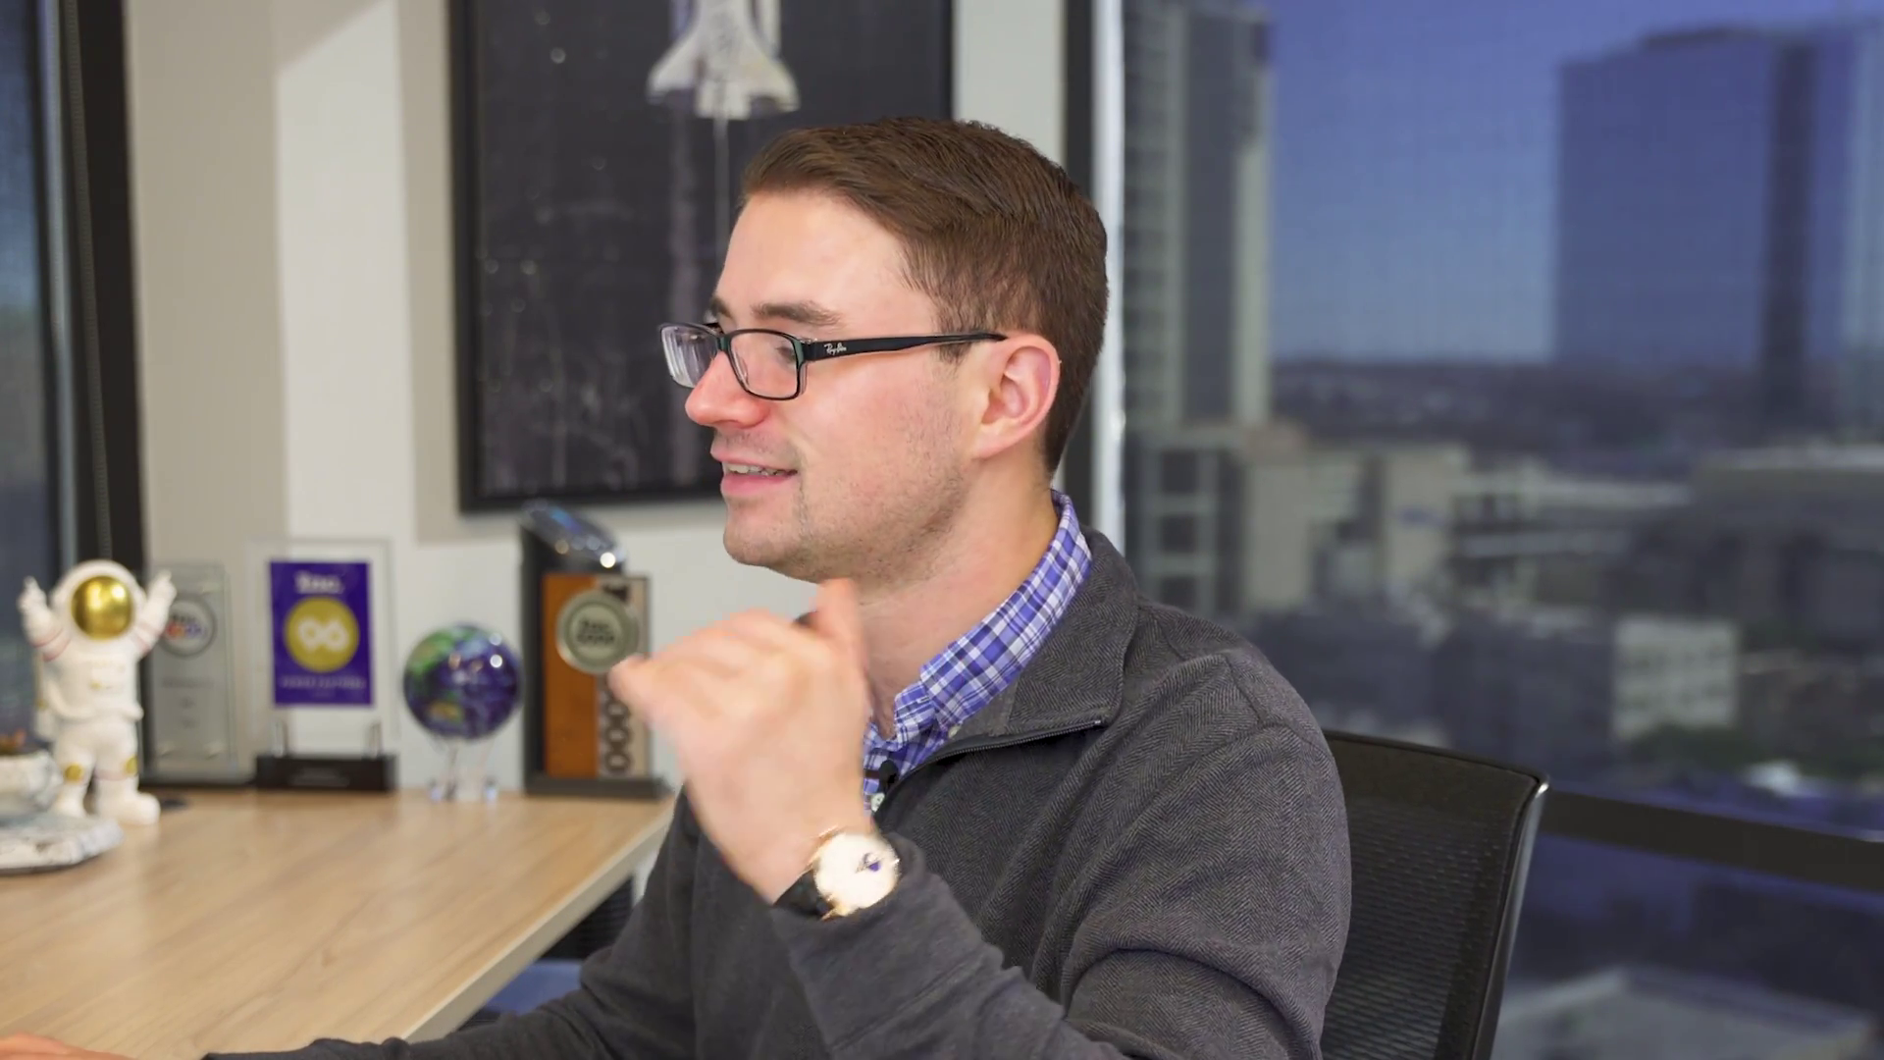
pyautogui.scroll(-3, 1525, 663)
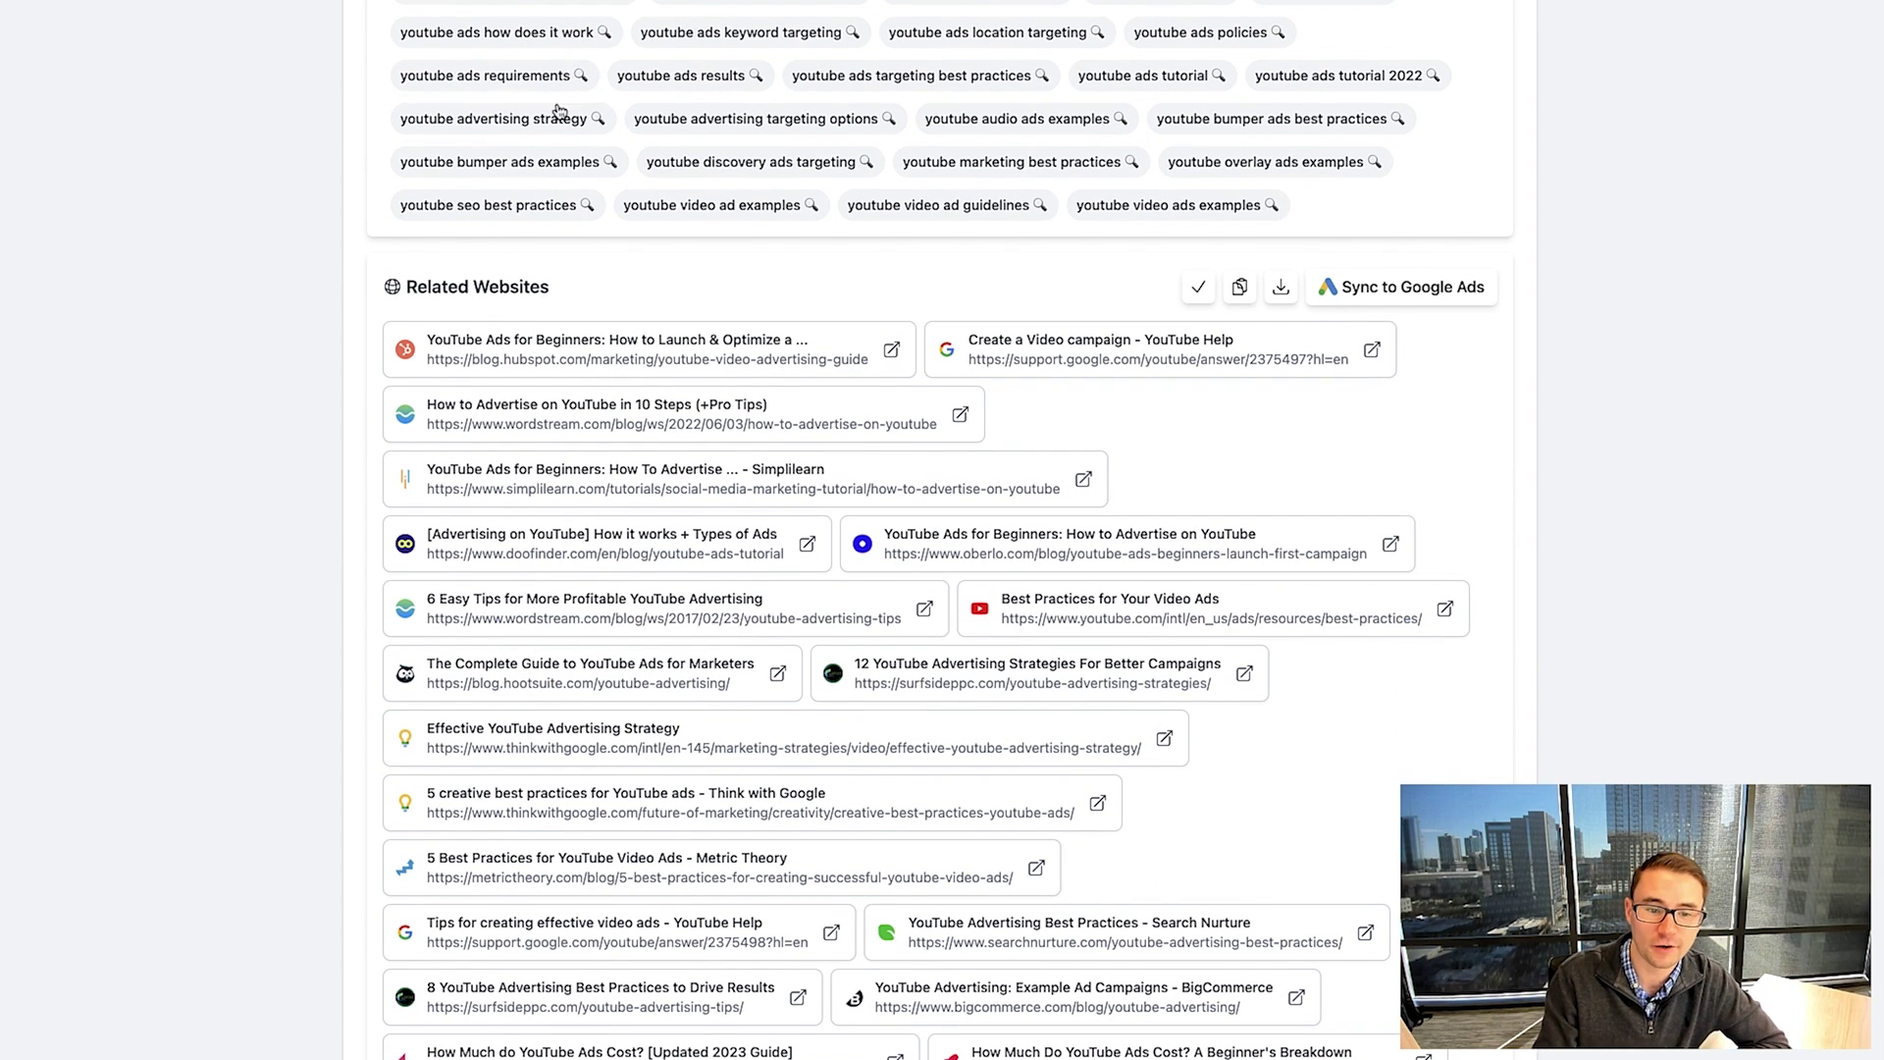
# Step: Select the HubSpot, Wordstream, Simplilearn and 6 Easy Tips websites and sync them to Google Ads
pyautogui.click(561, 344)
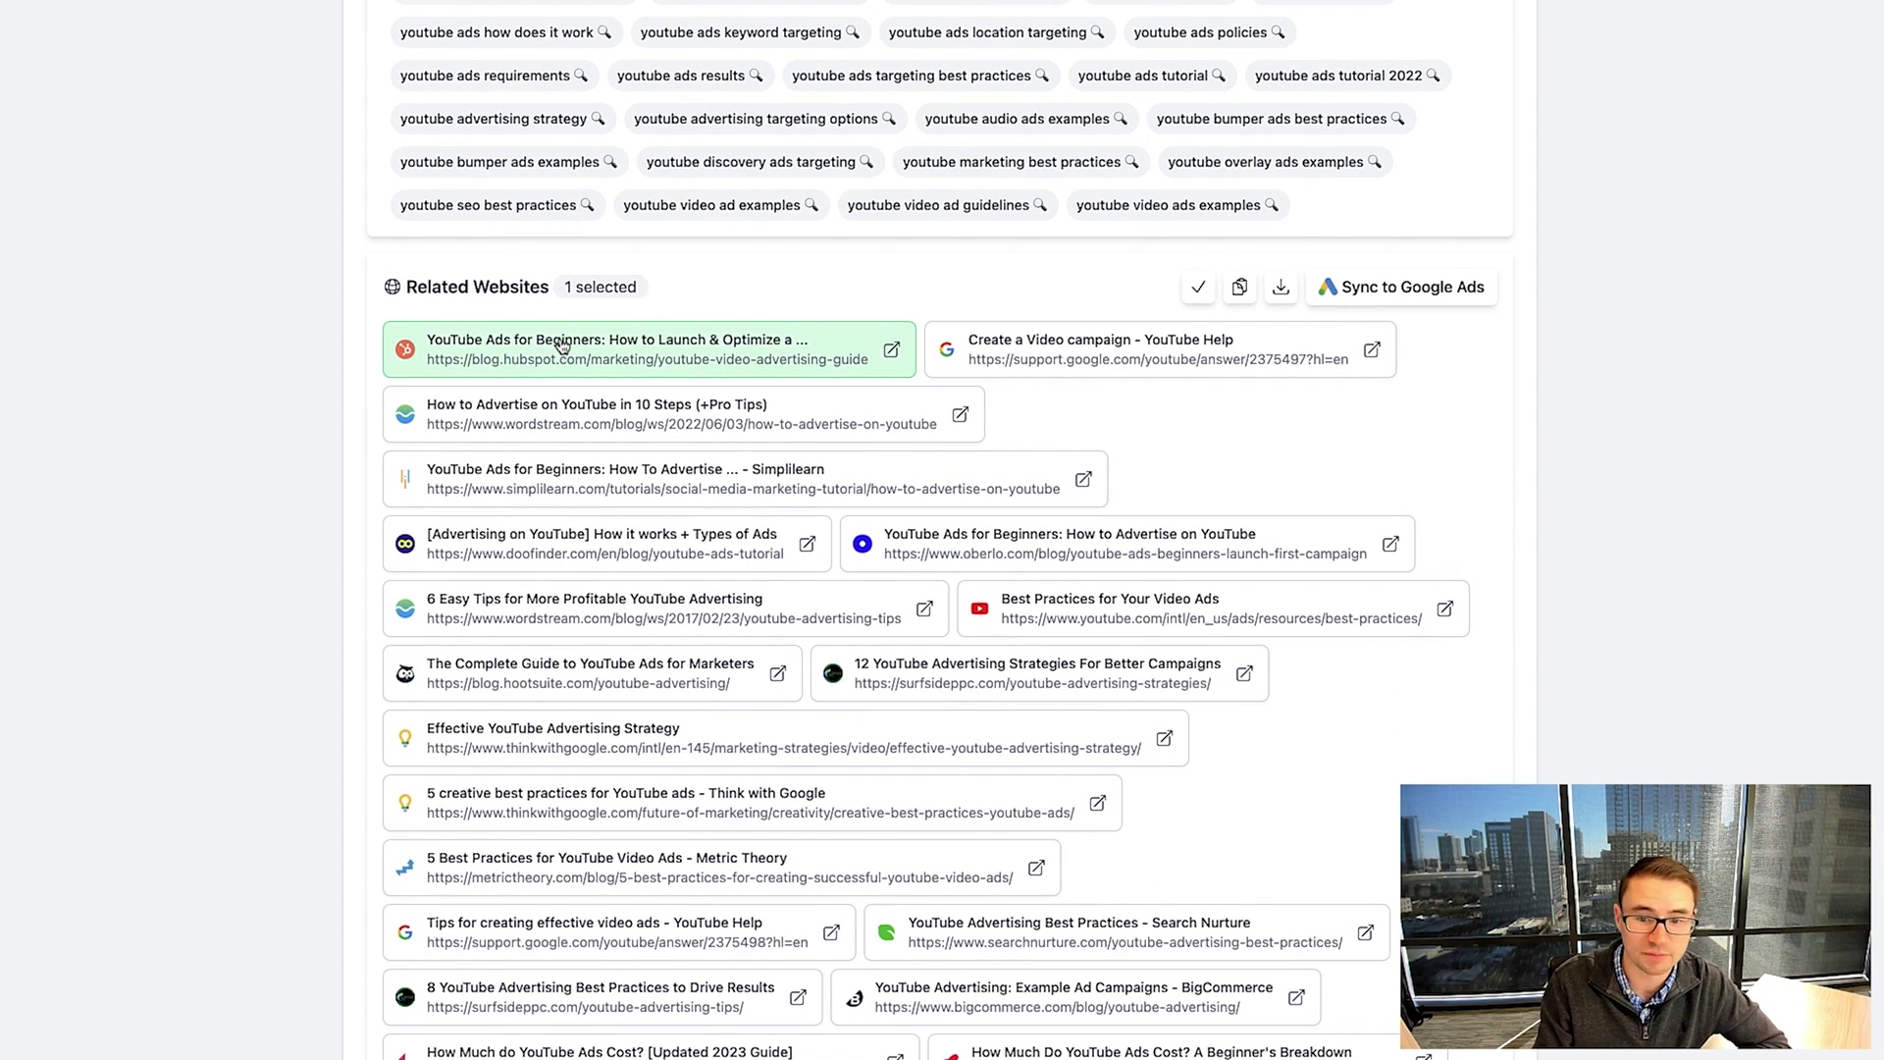
pyautogui.scroll(-1, 637, 365)
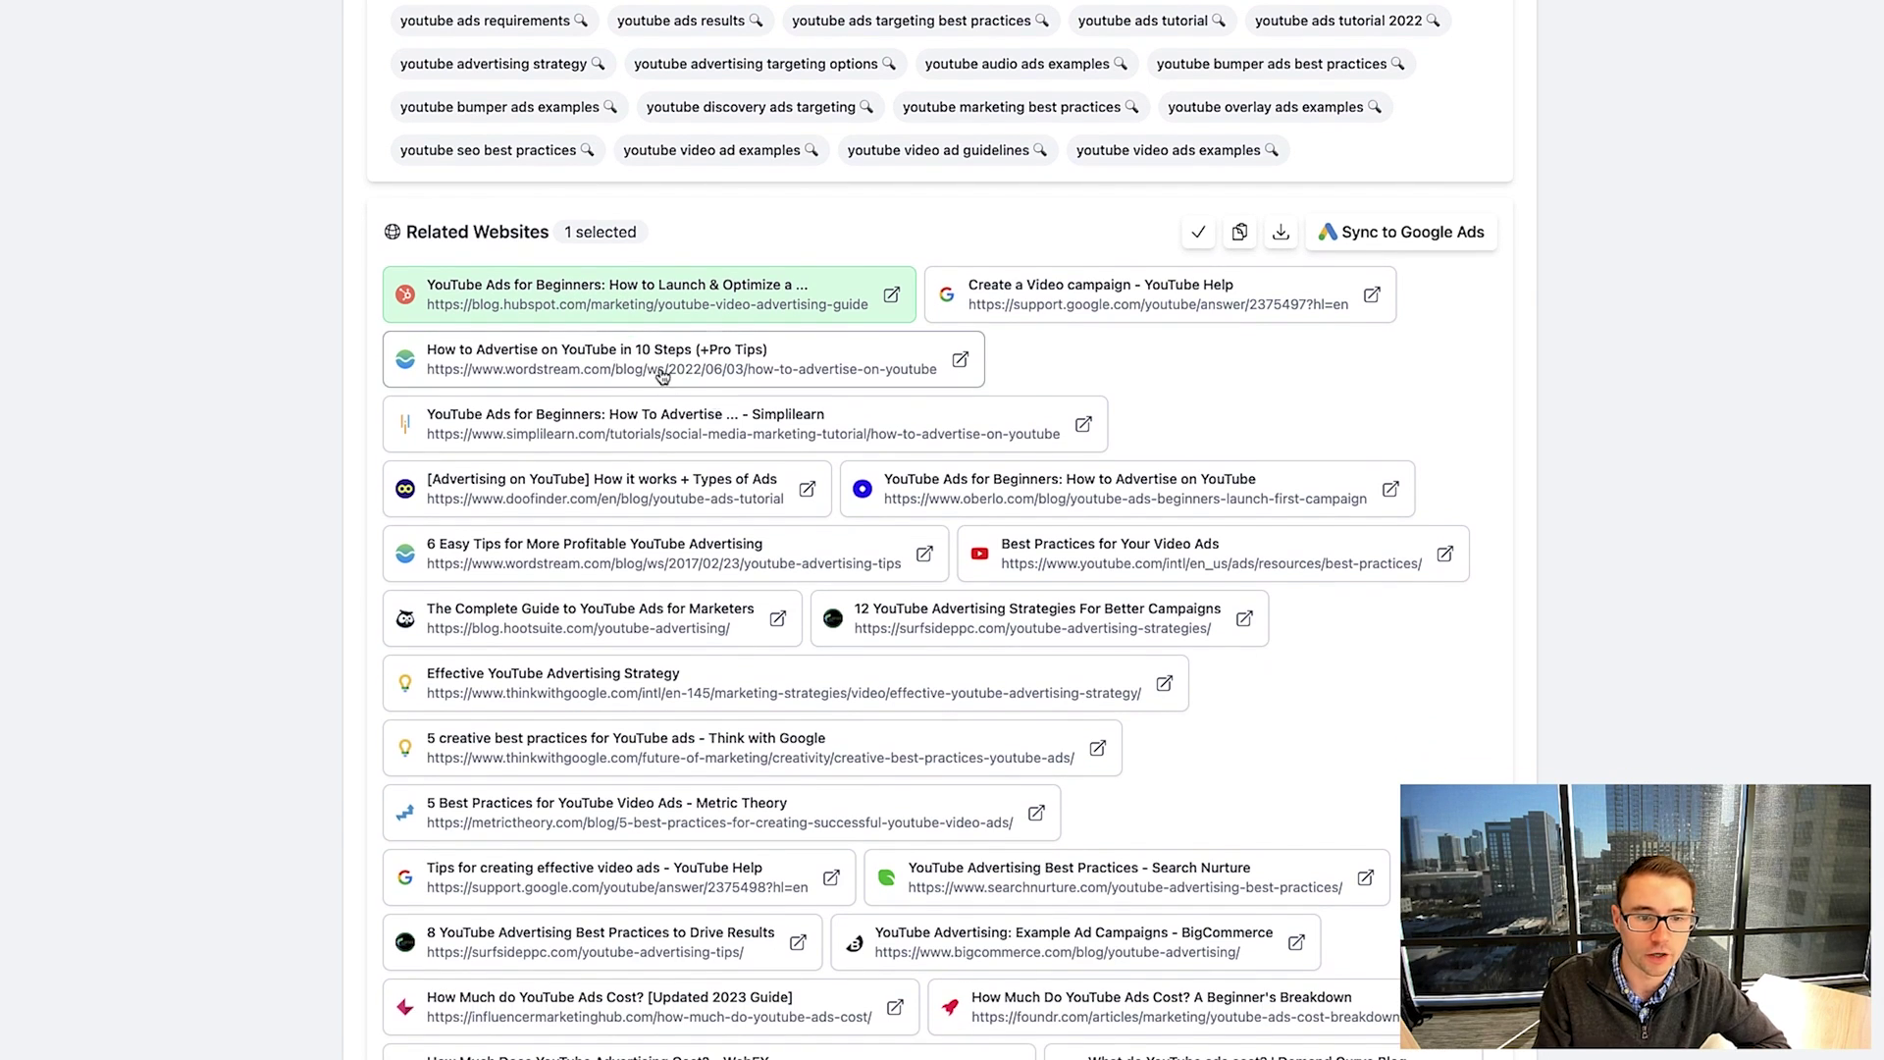
pyautogui.click(593, 361)
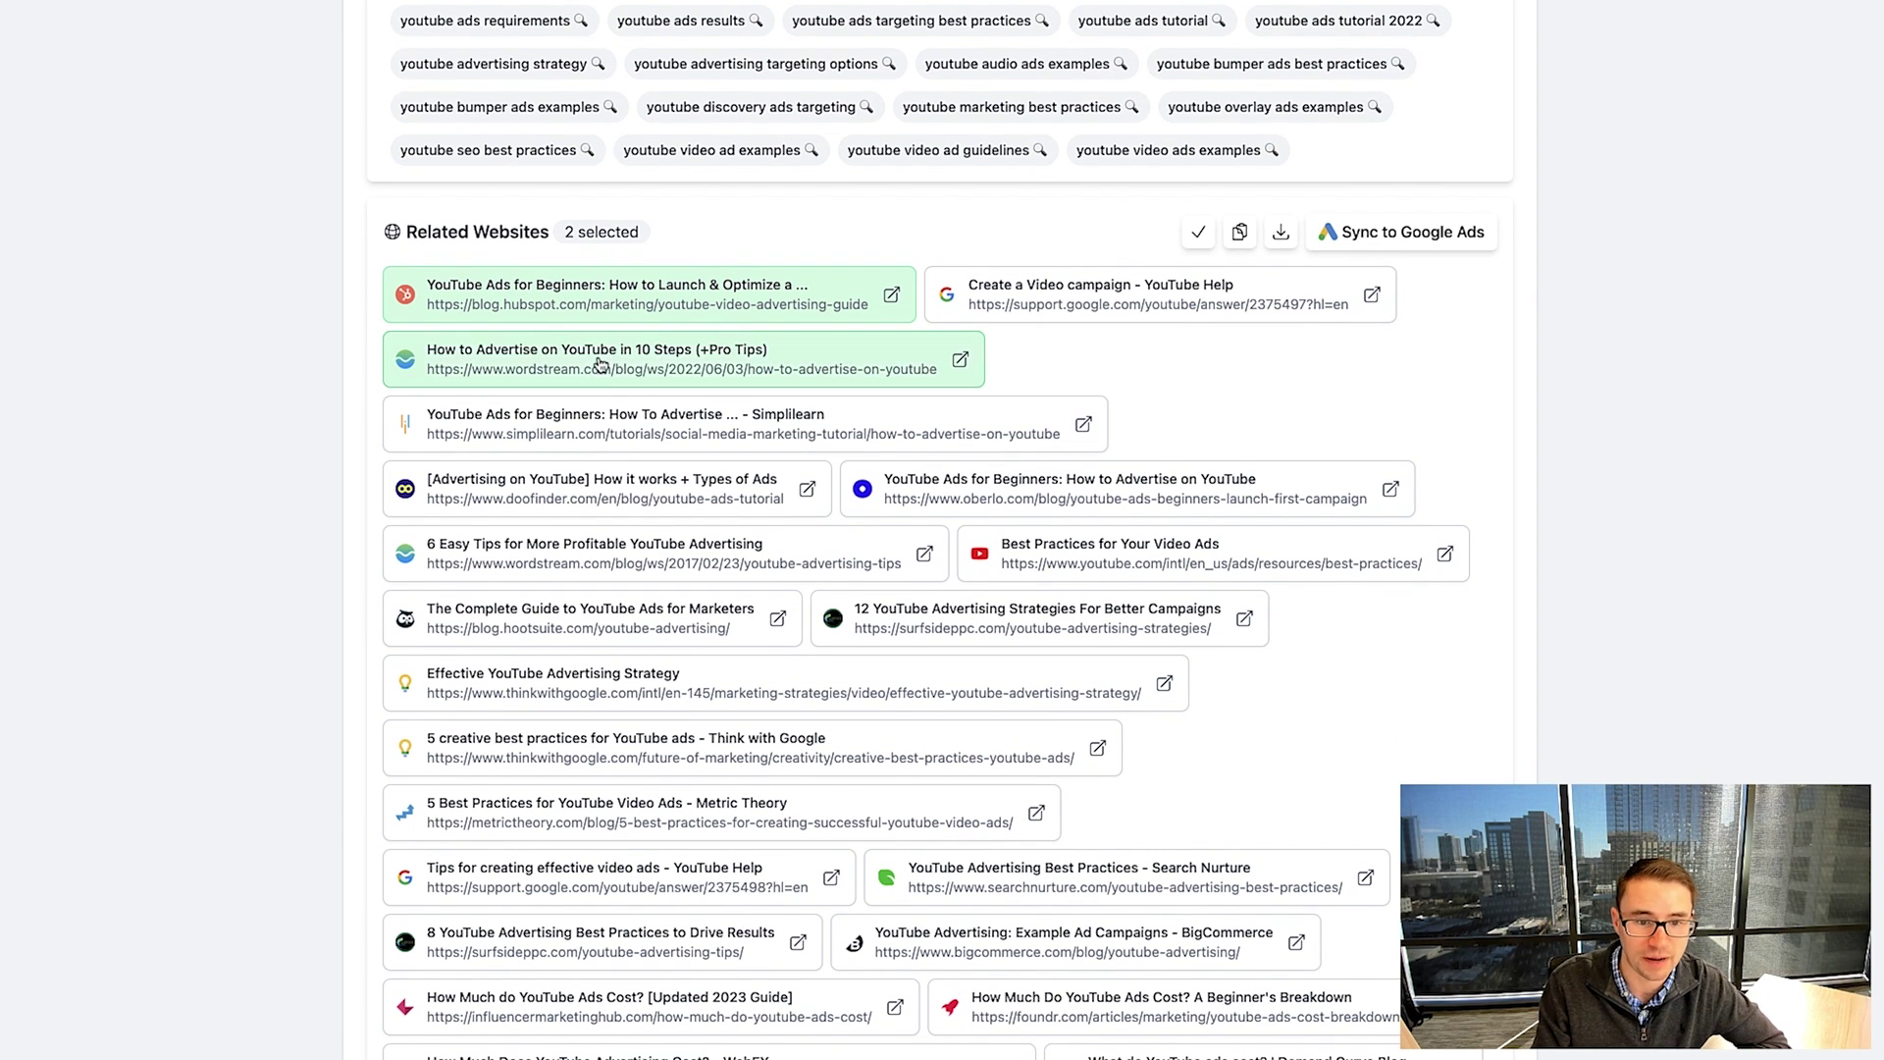
pyautogui.scroll(-2, 612, 390)
pyautogui.click(555, 338)
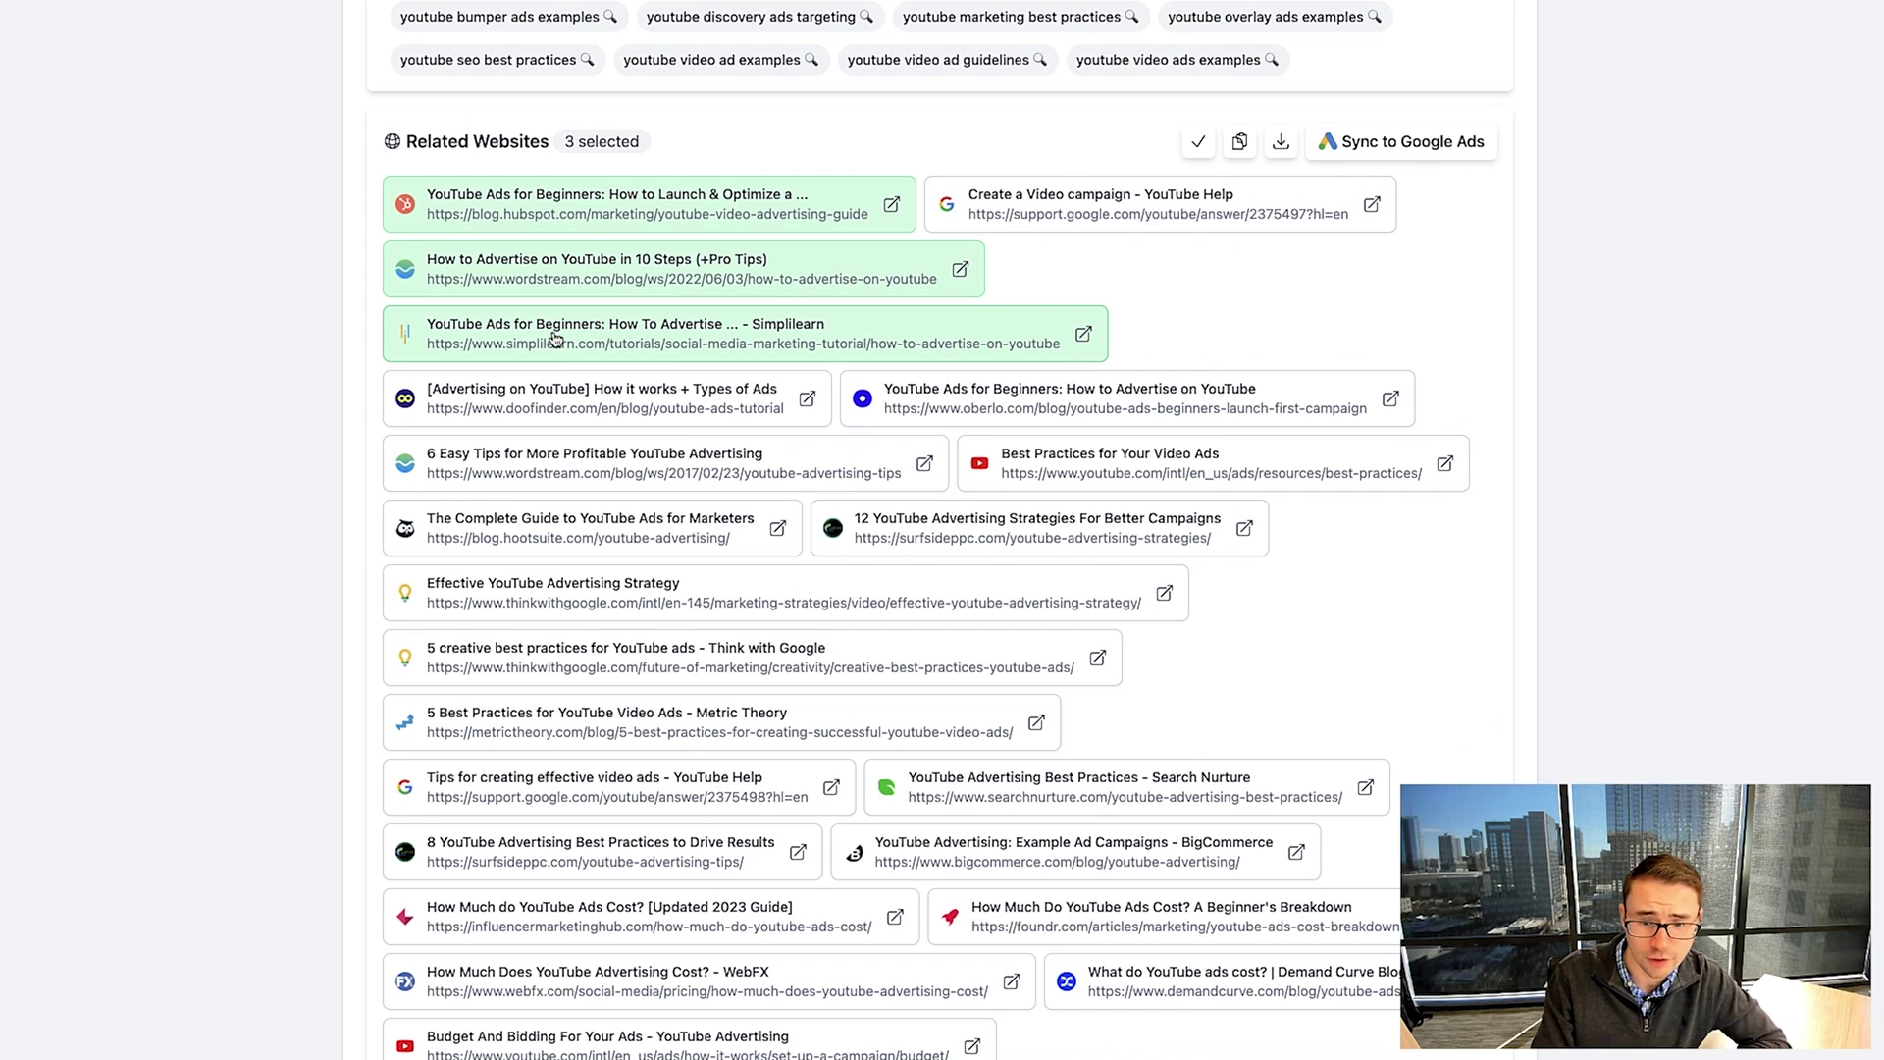
pyautogui.scroll(-1, 883, 451)
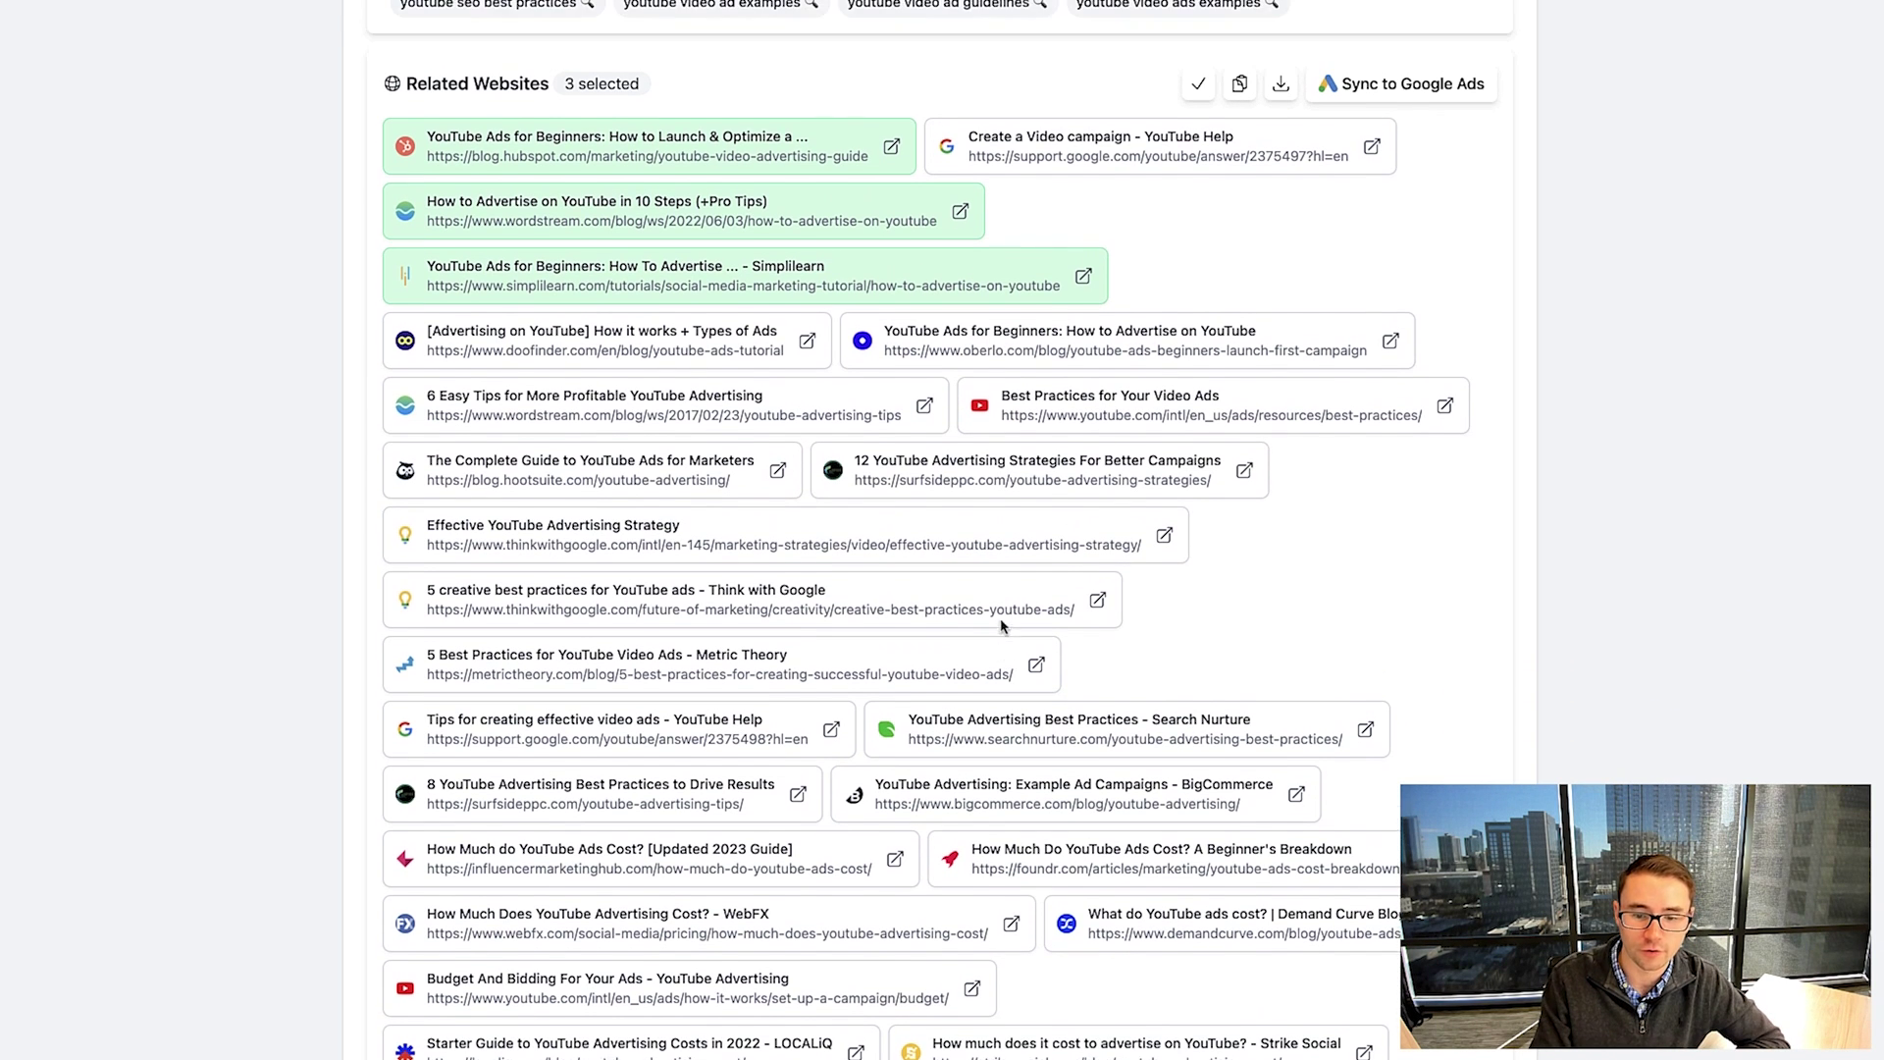
pyautogui.scroll(1, 671, 324)
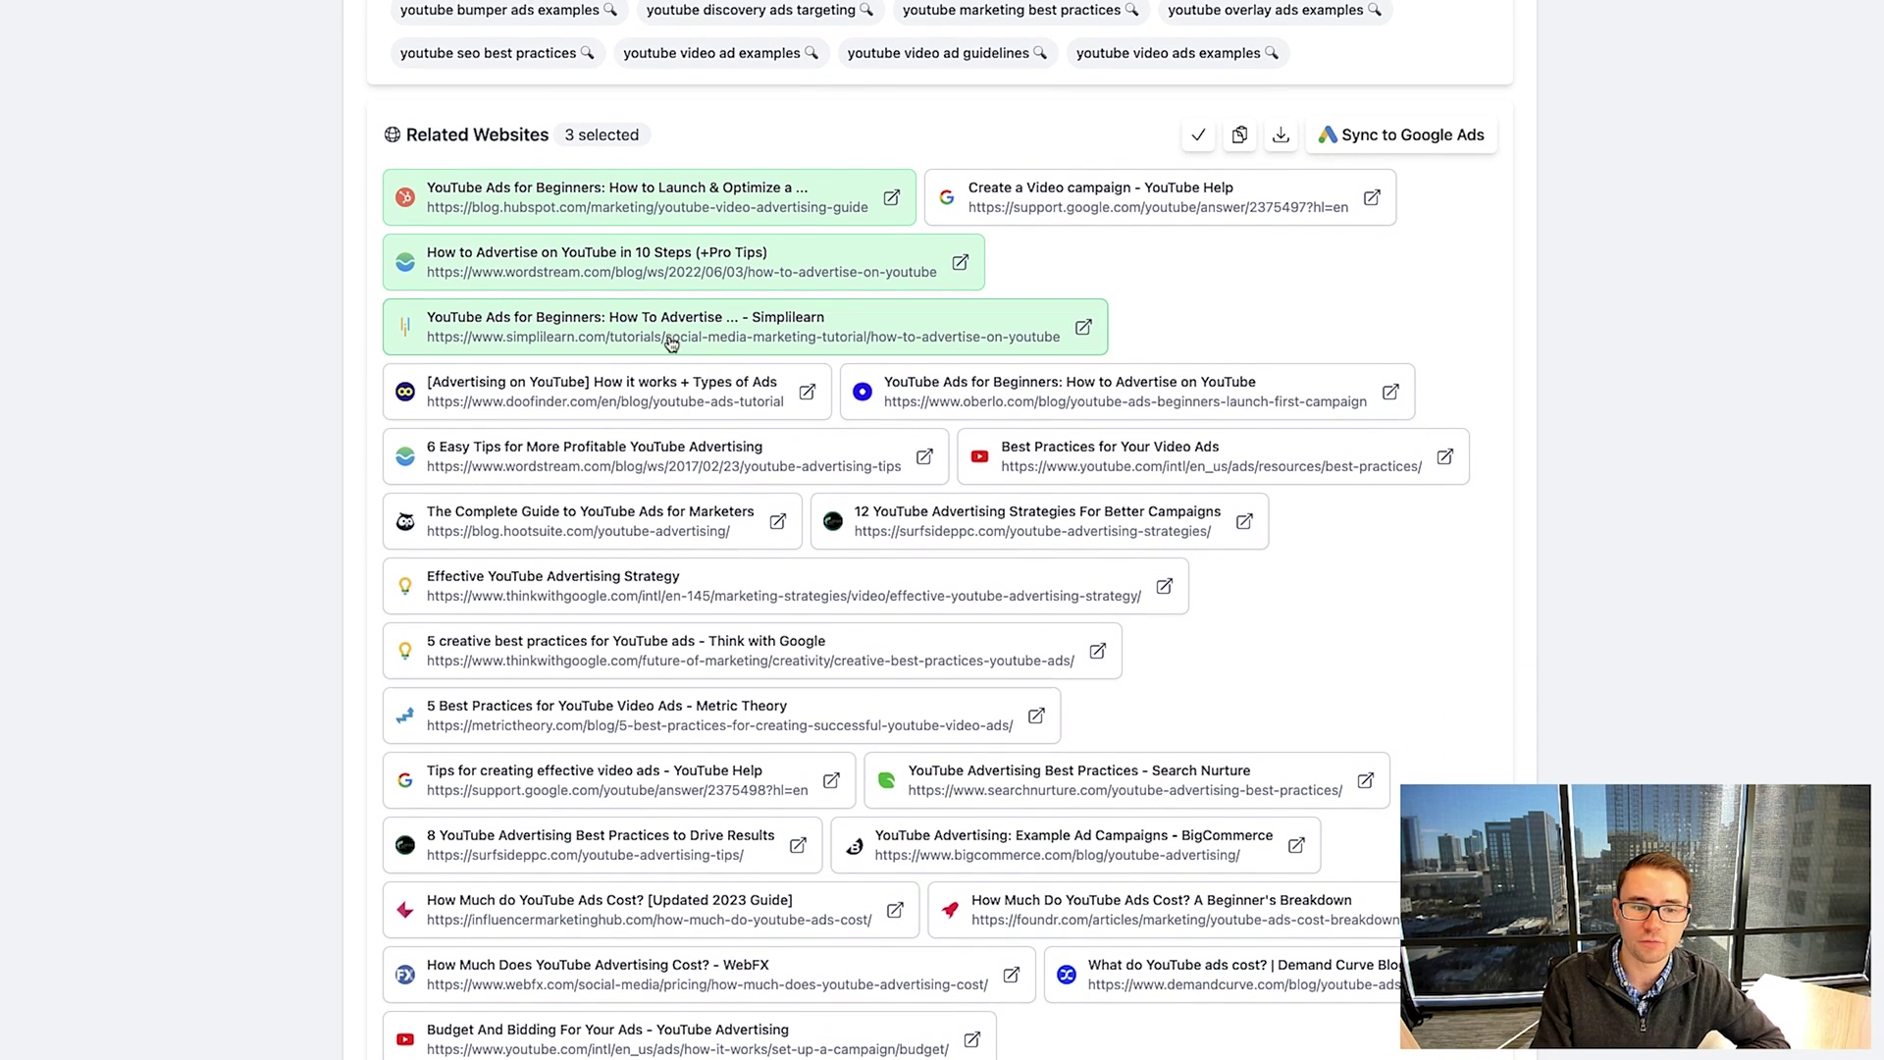
pyautogui.click(638, 464)
pyautogui.click(1403, 144)
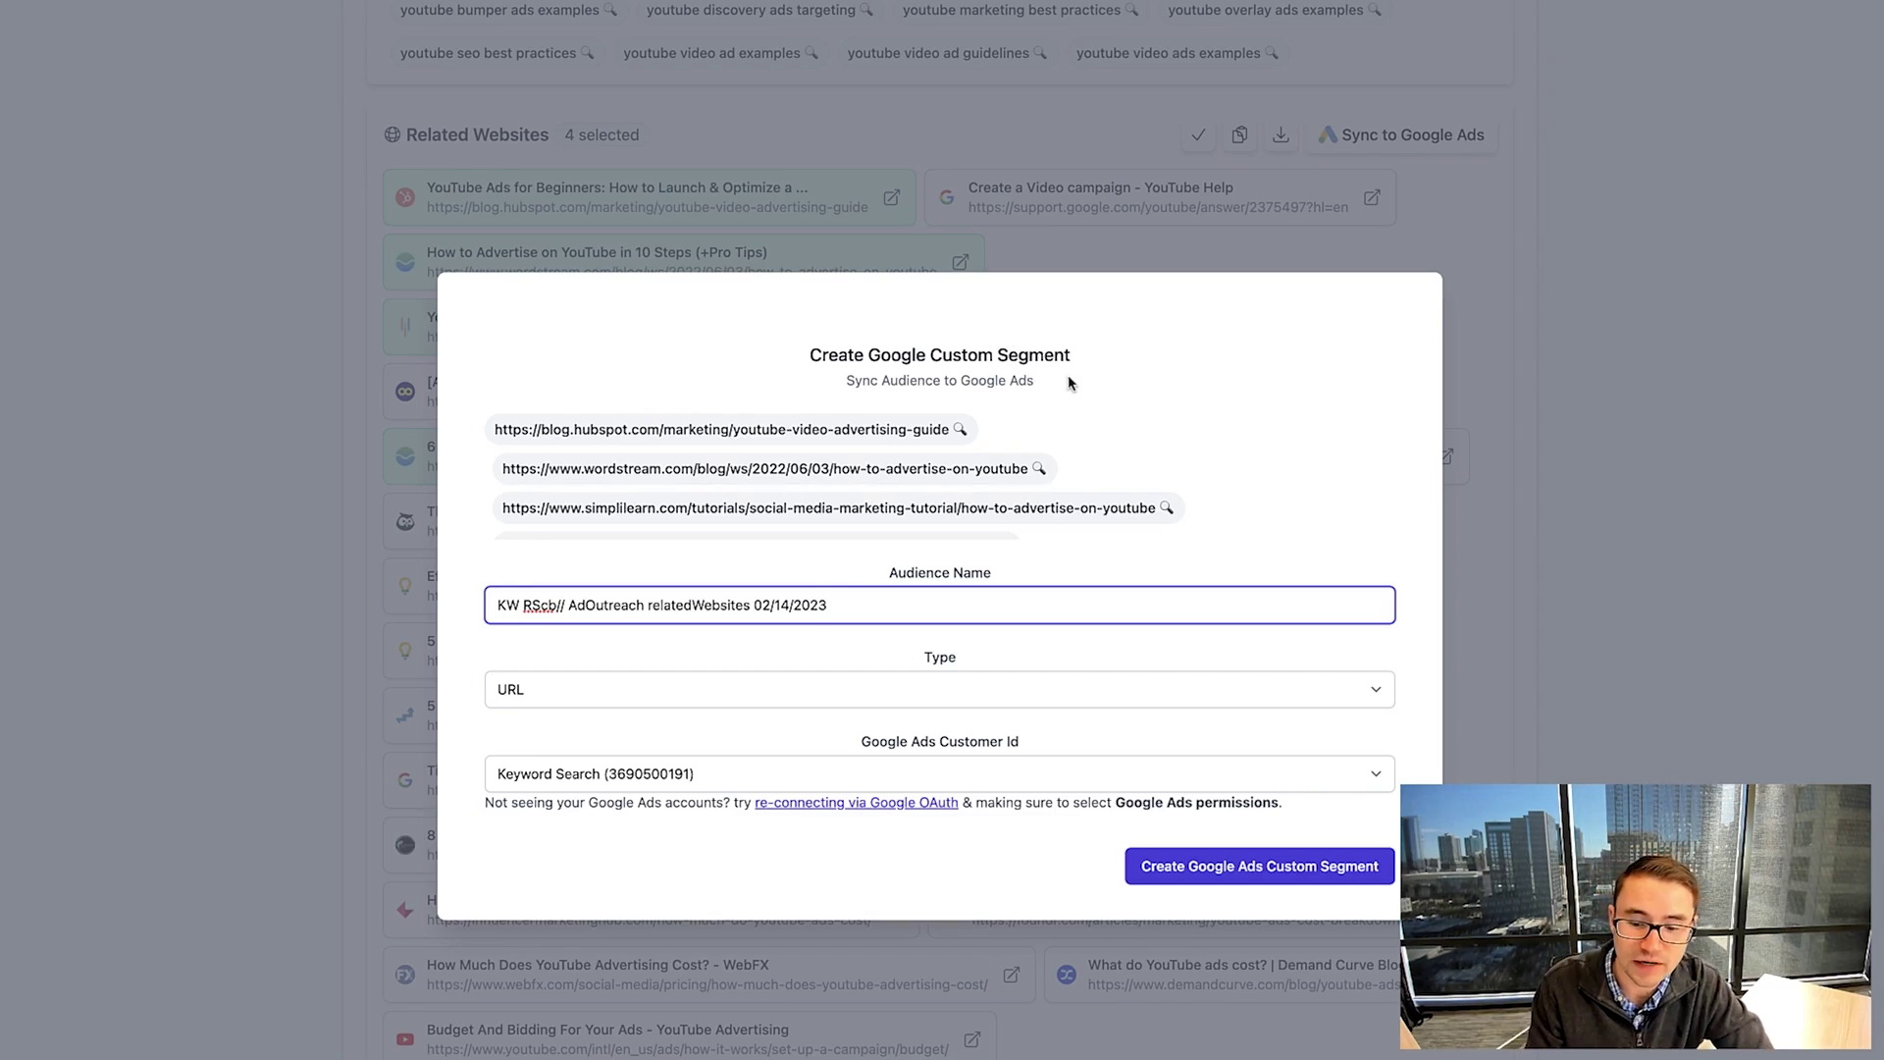
# Step: Close the KW RScb// AdOutreach relatedWebsites URL segment dialog and scroll down to the suggested apps
pyautogui.click(1463, 455)
pyautogui.scroll(-15, 1463, 454)
pyautogui.scroll(-2, 1463, 461)
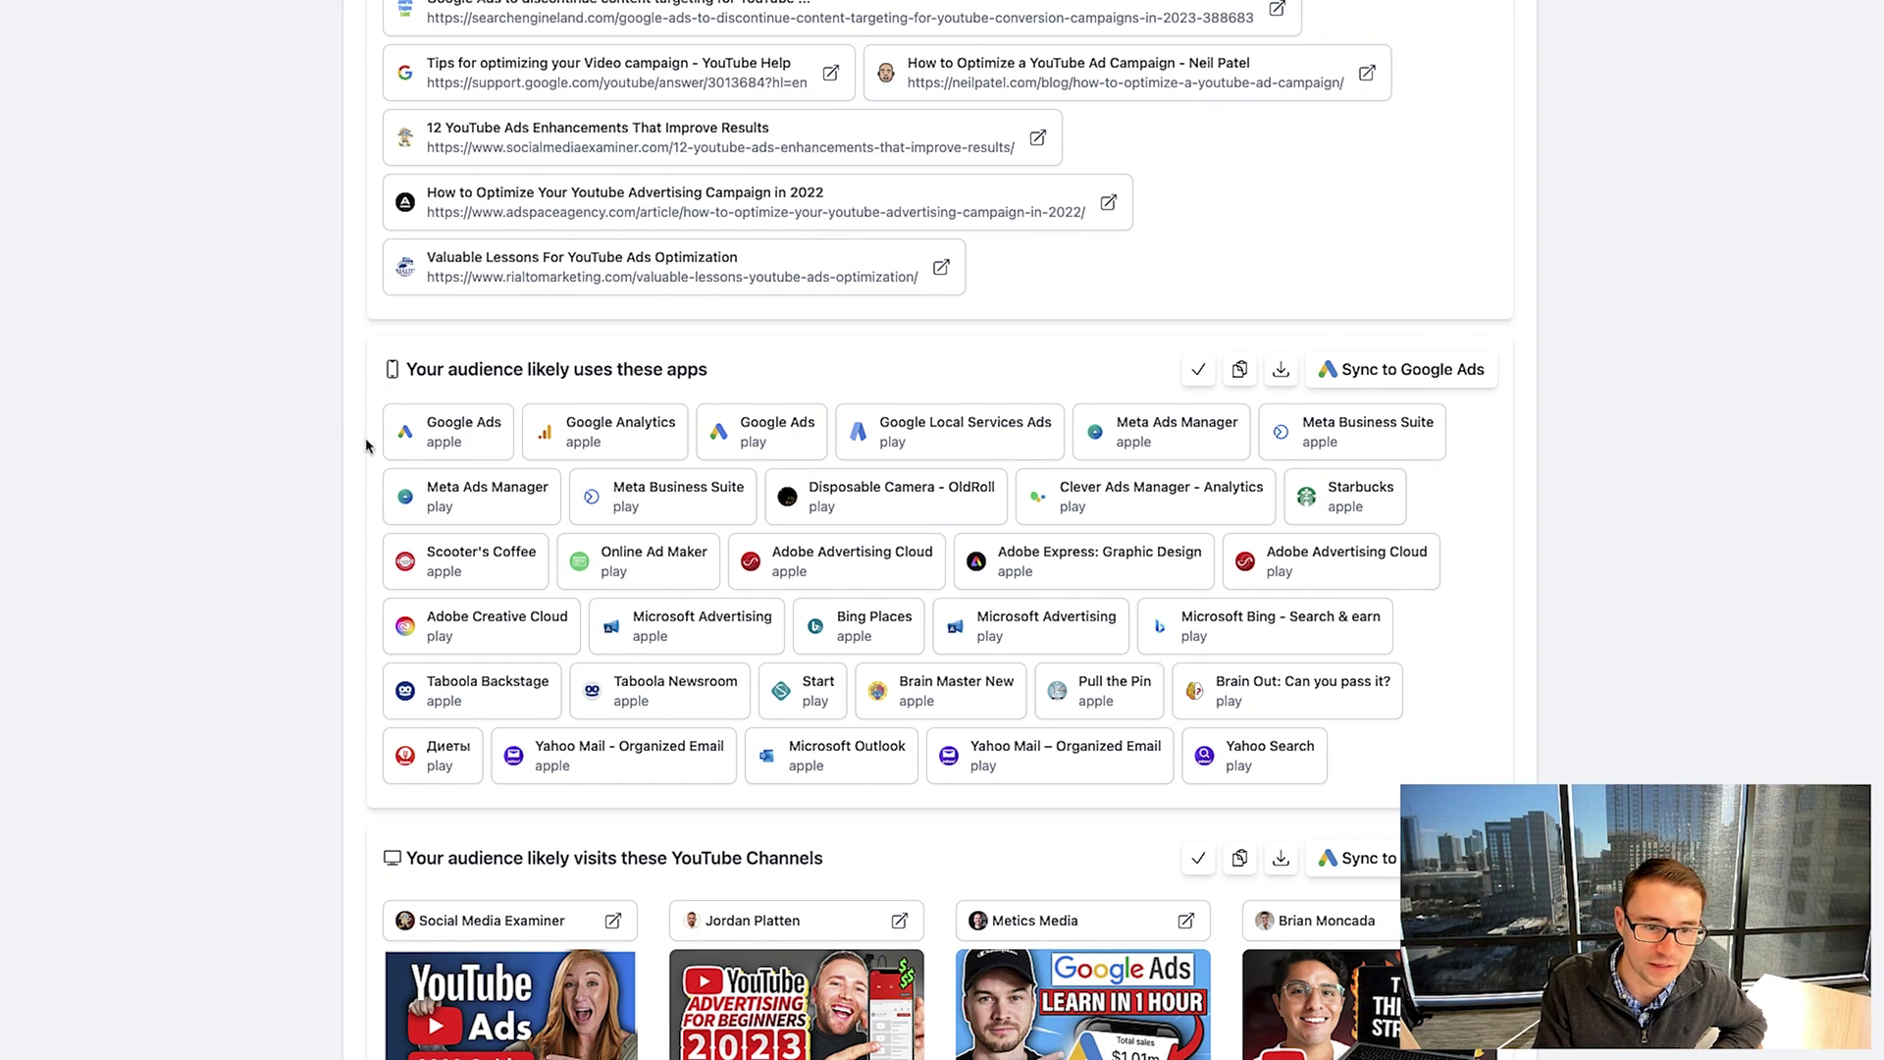
# Step: Select the Google Ads, Meta Ads Manager, Meta Business Suite and Google Analytics apps and sync them to Google Ads
pyautogui.click(471, 436)
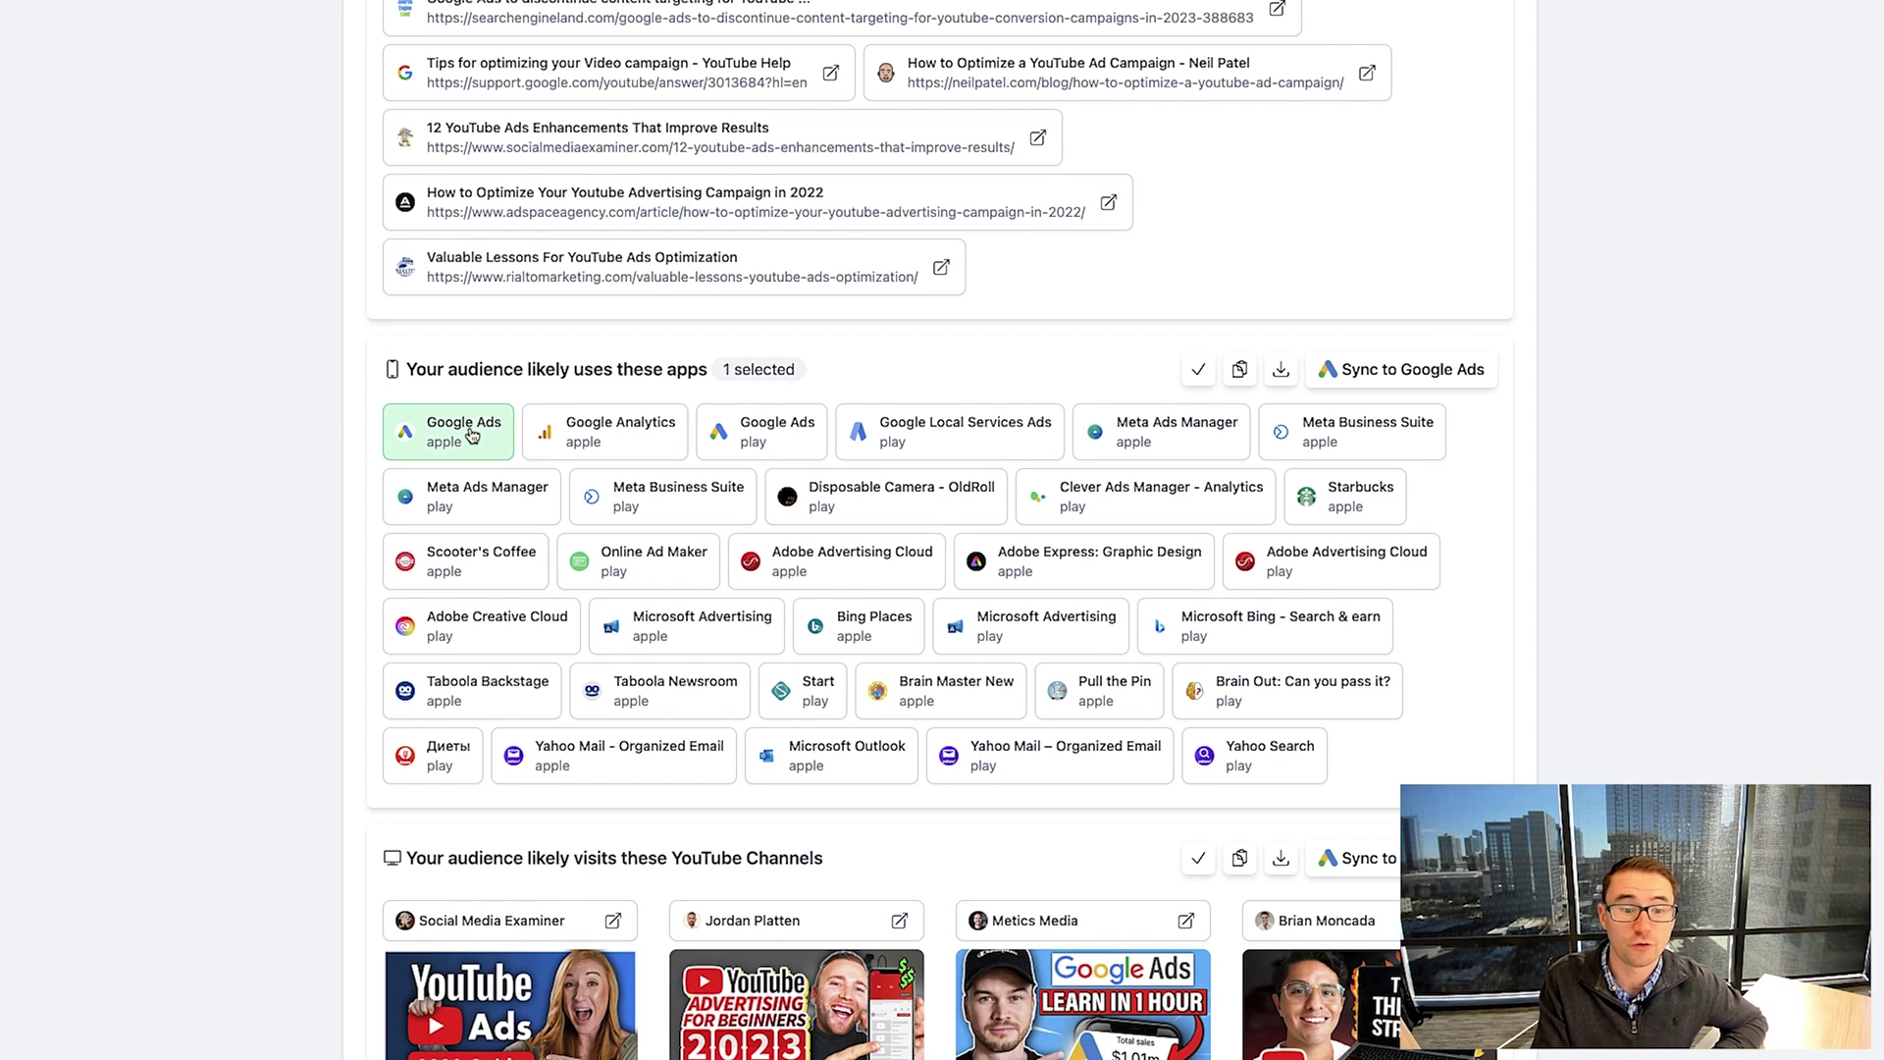
pyautogui.click(1155, 444)
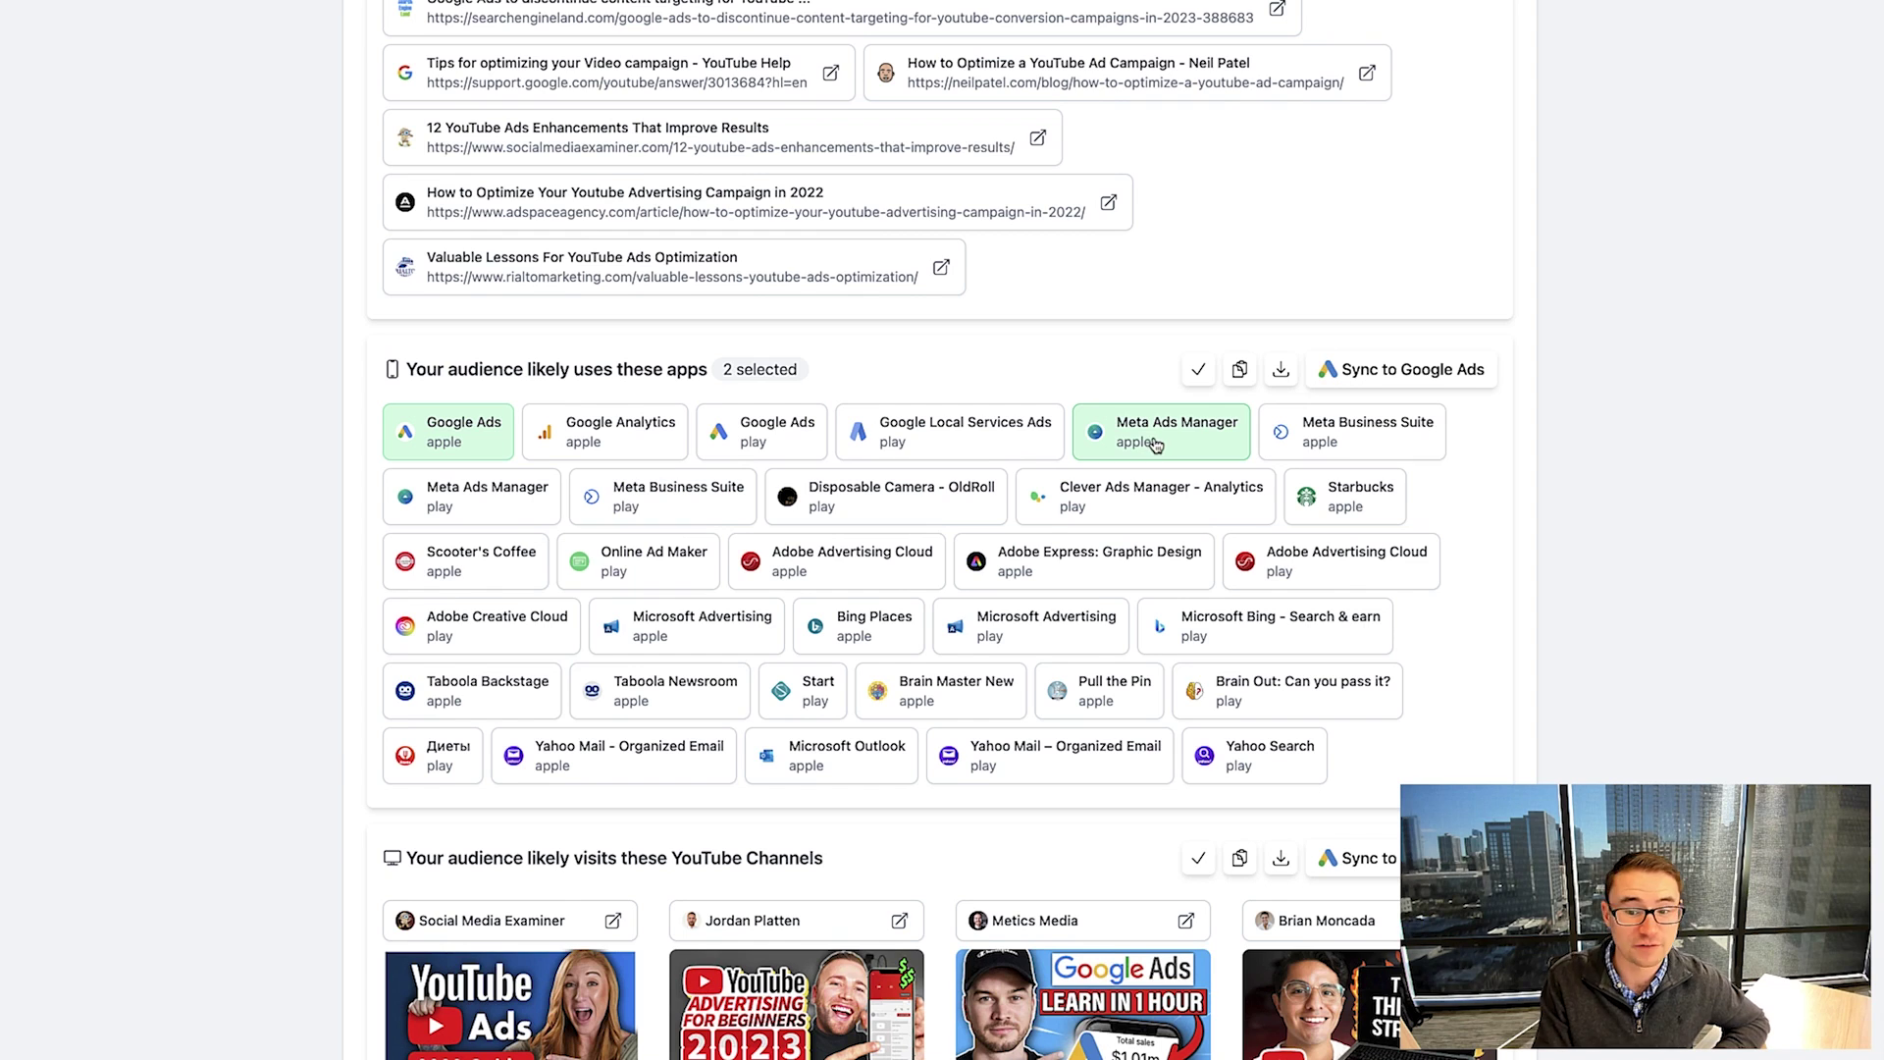
pyautogui.click(1323, 440)
pyautogui.click(584, 438)
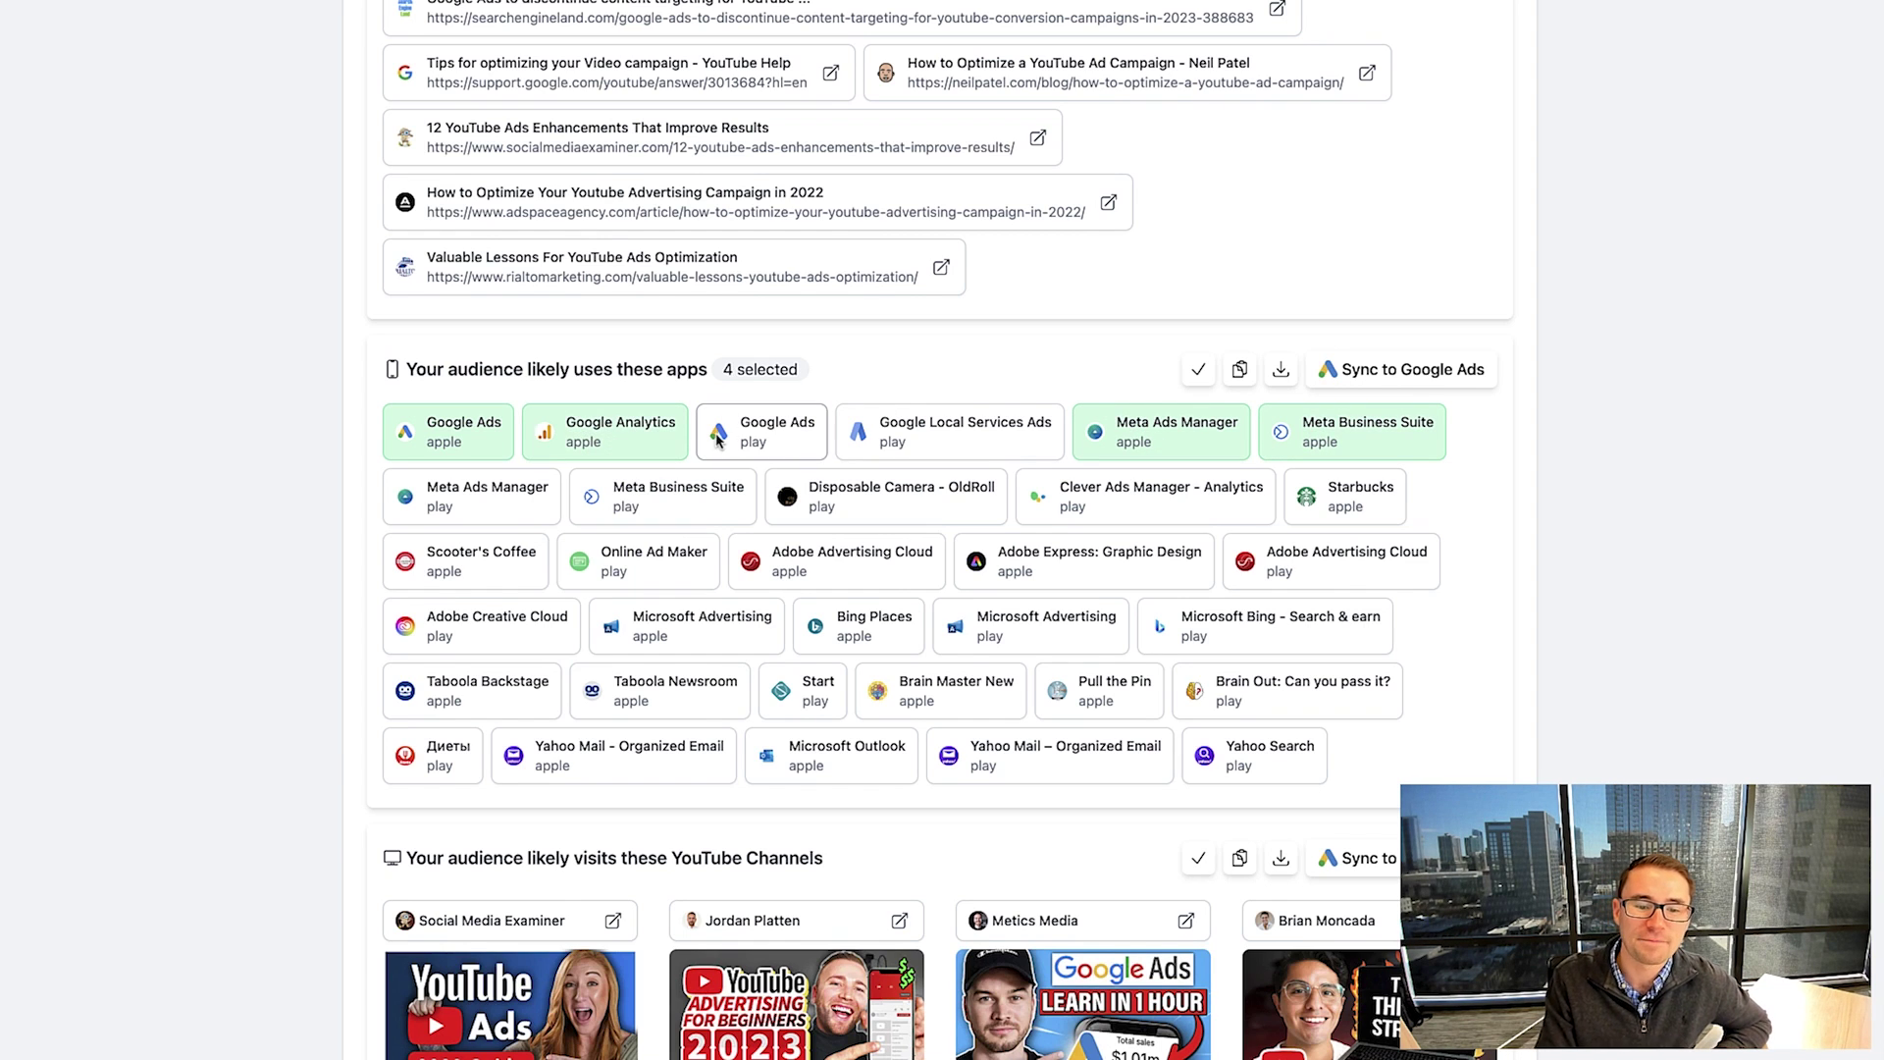
pyautogui.click(1440, 376)
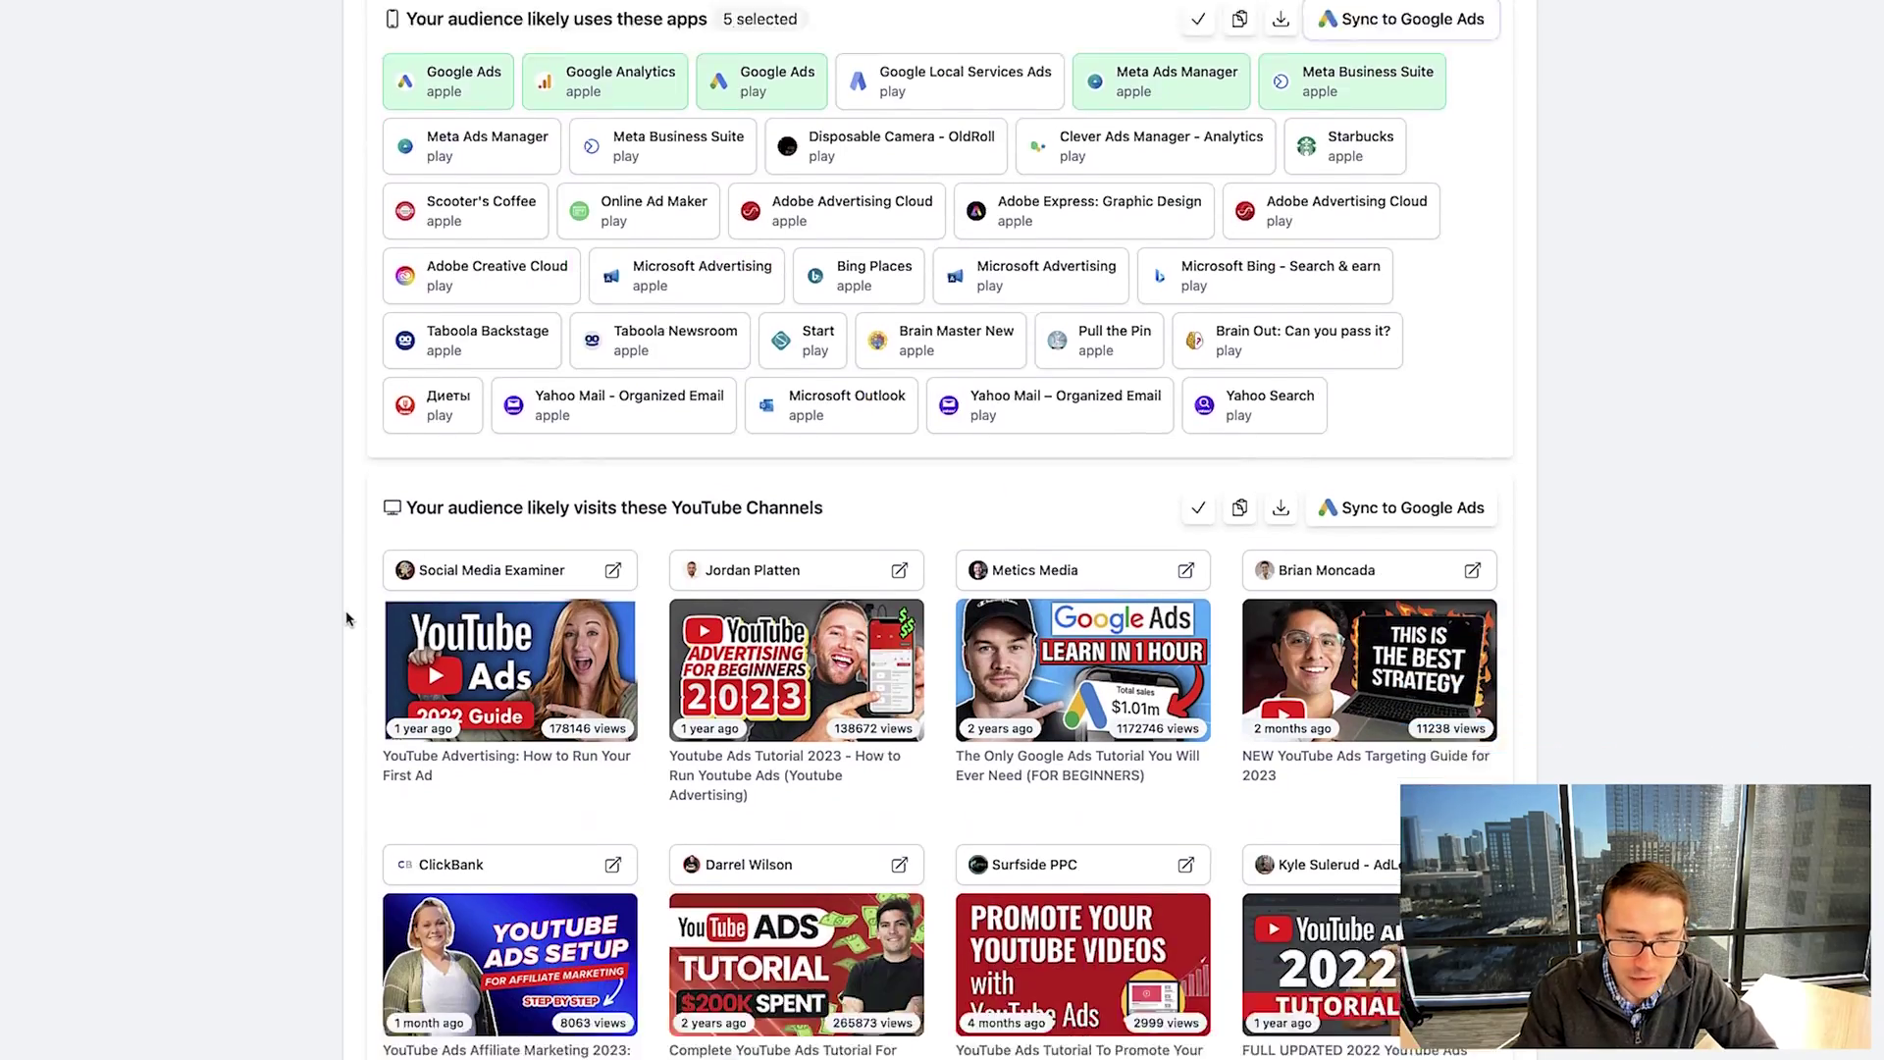
# Step: Select the Social Media Examiner, Jordan Platten and Metics Media channels and sync them to Google Ads
pyautogui.scroll(-5, 347, 618)
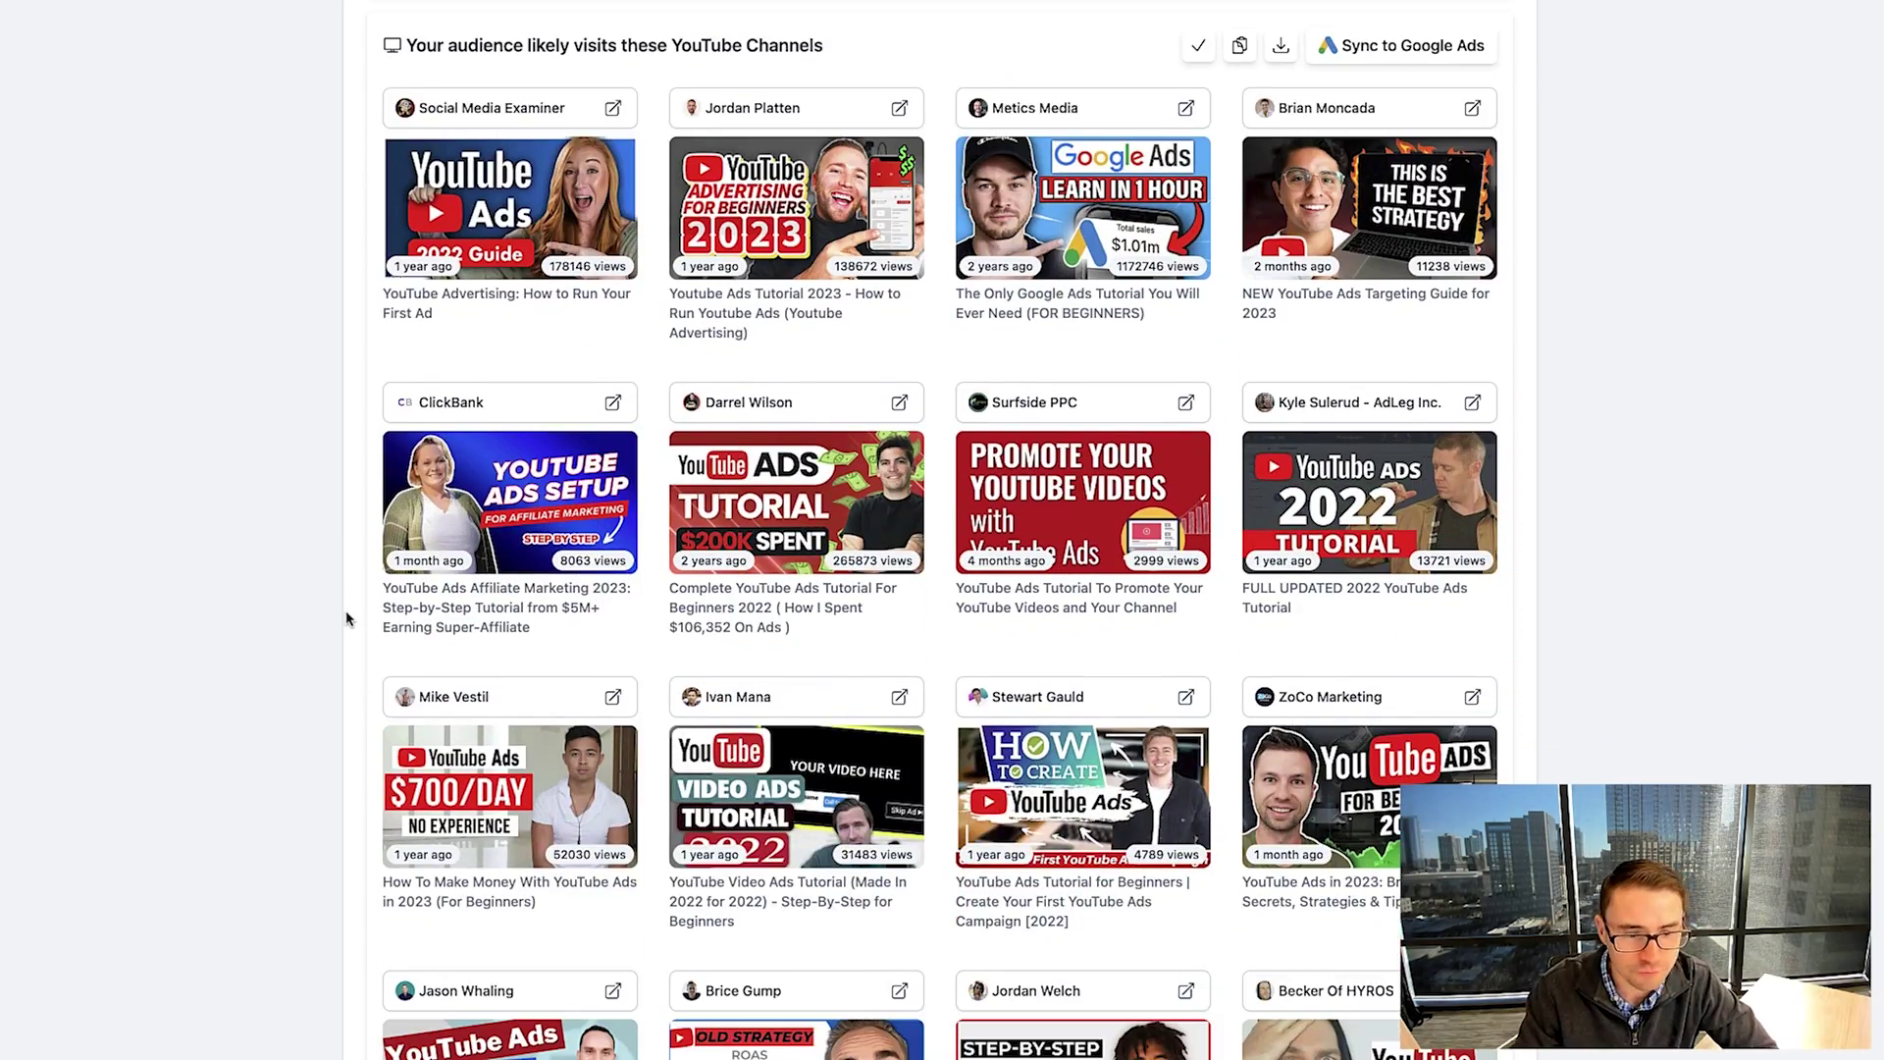
pyautogui.scroll(2, 422, 628)
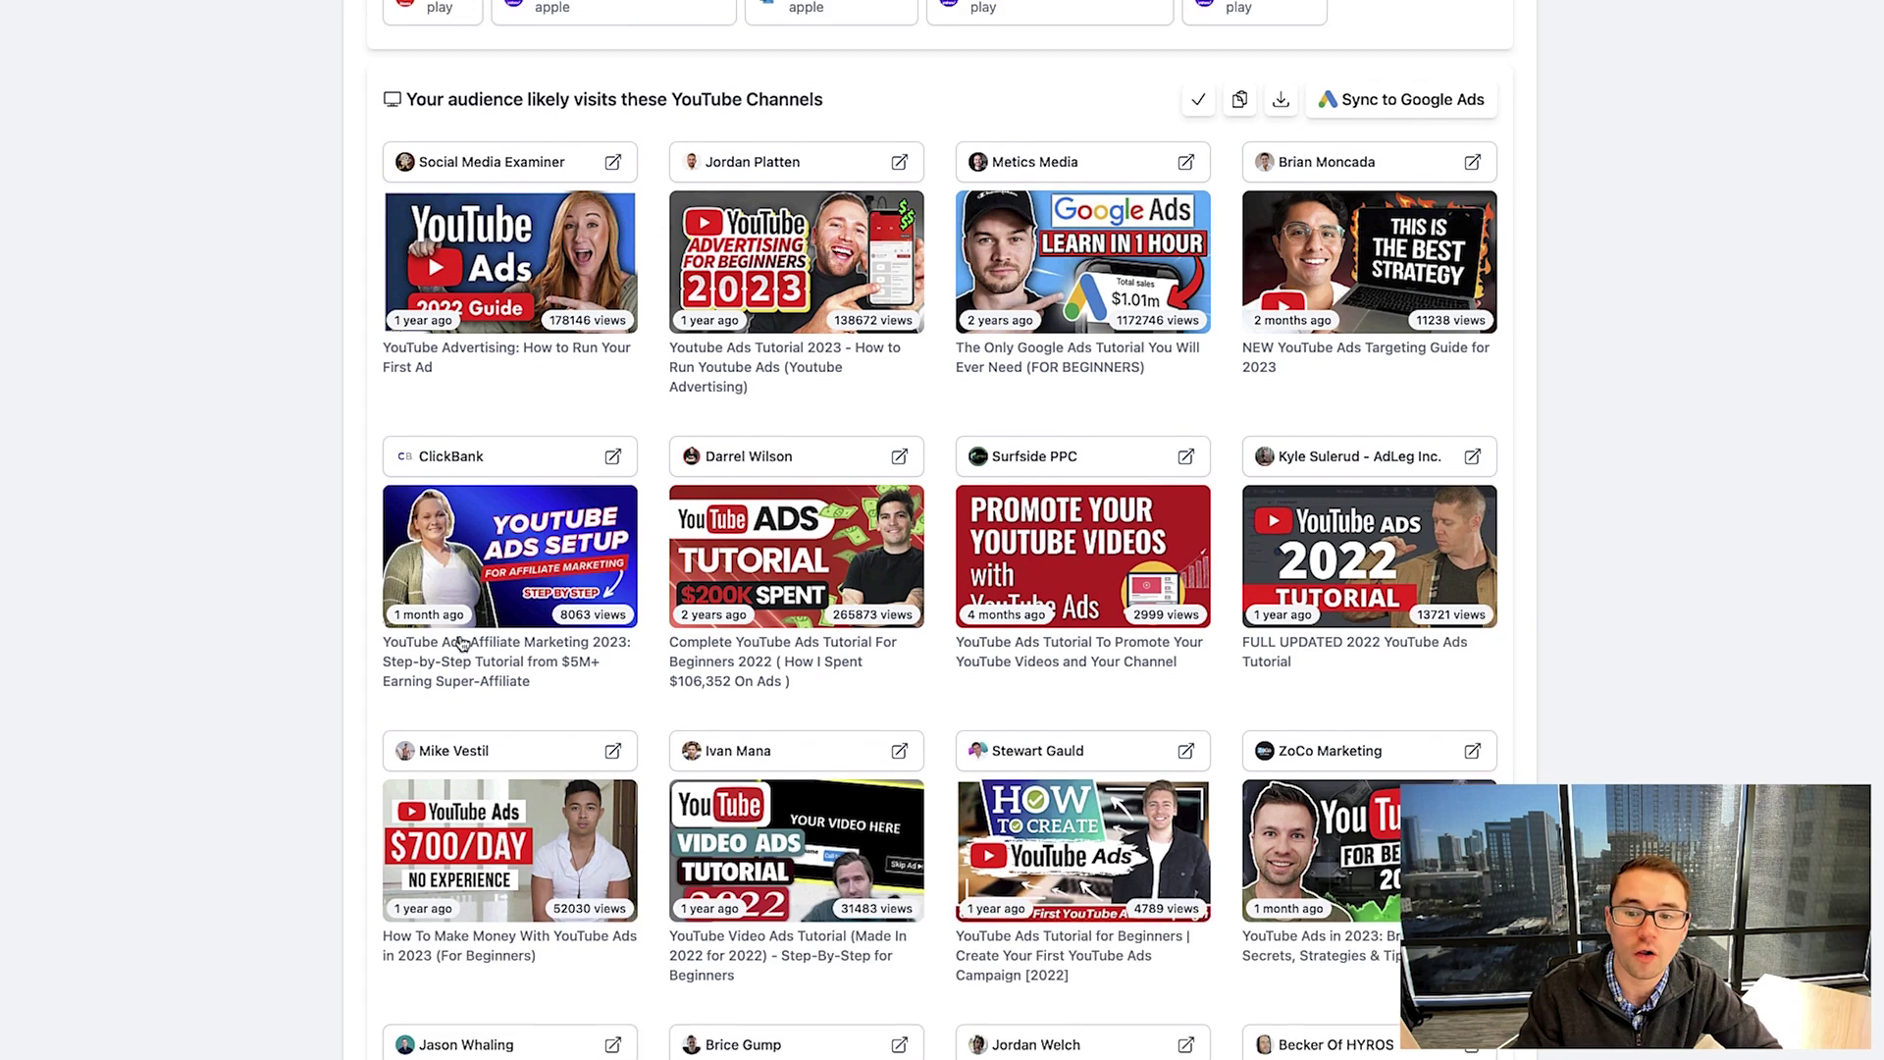
pyautogui.click(471, 289)
pyautogui.click(738, 287)
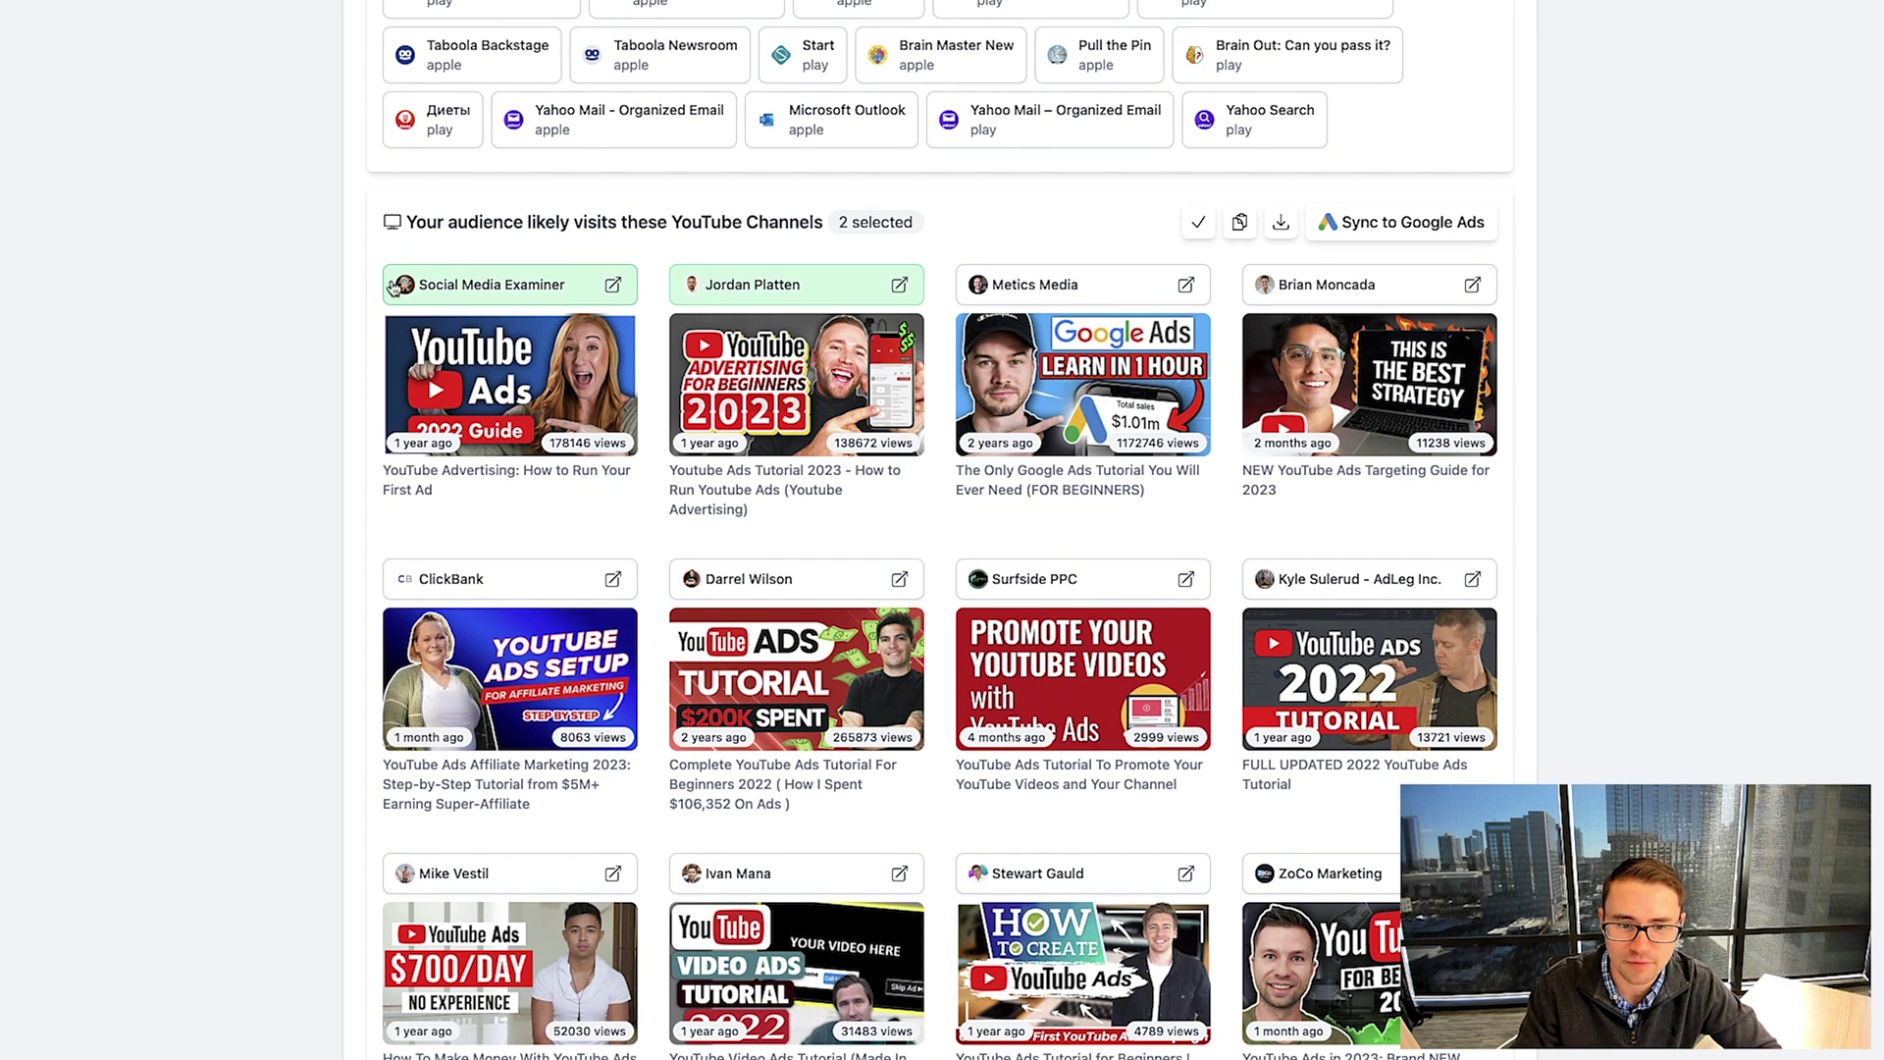
pyautogui.click(1070, 283)
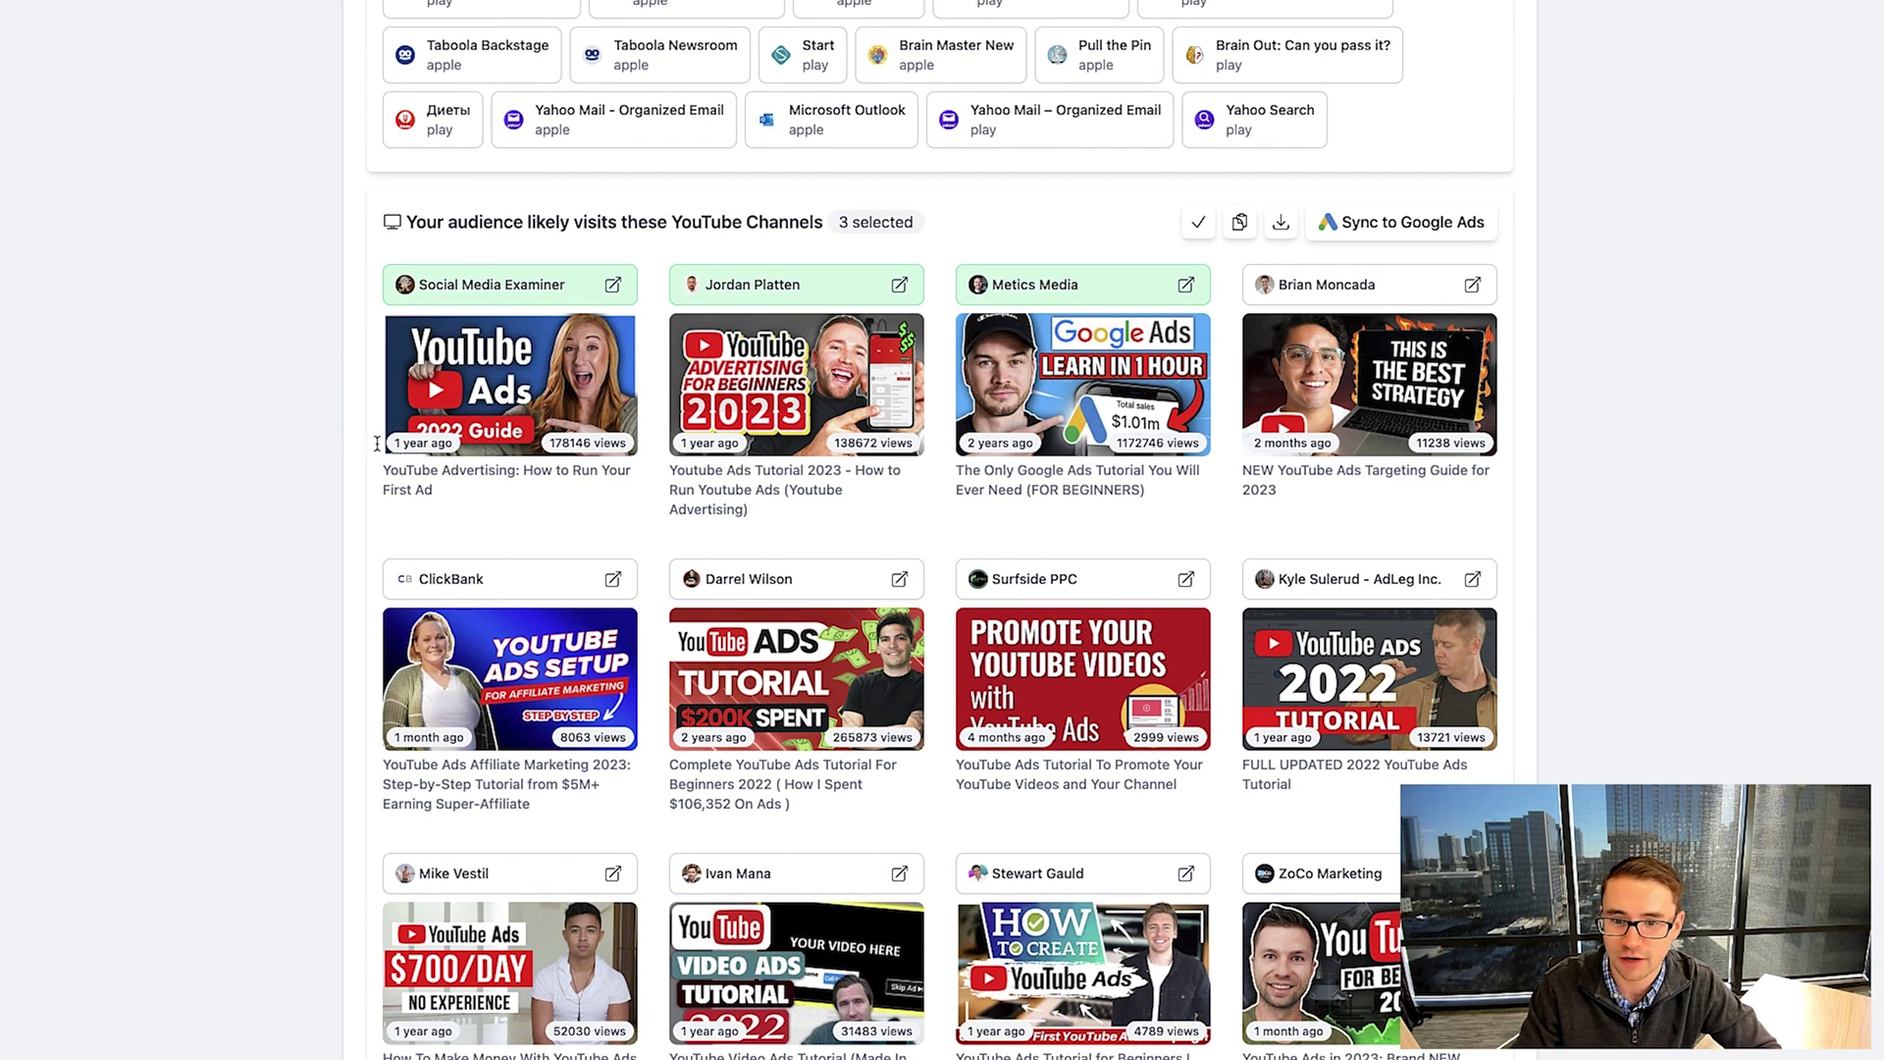
pyautogui.click(1358, 226)
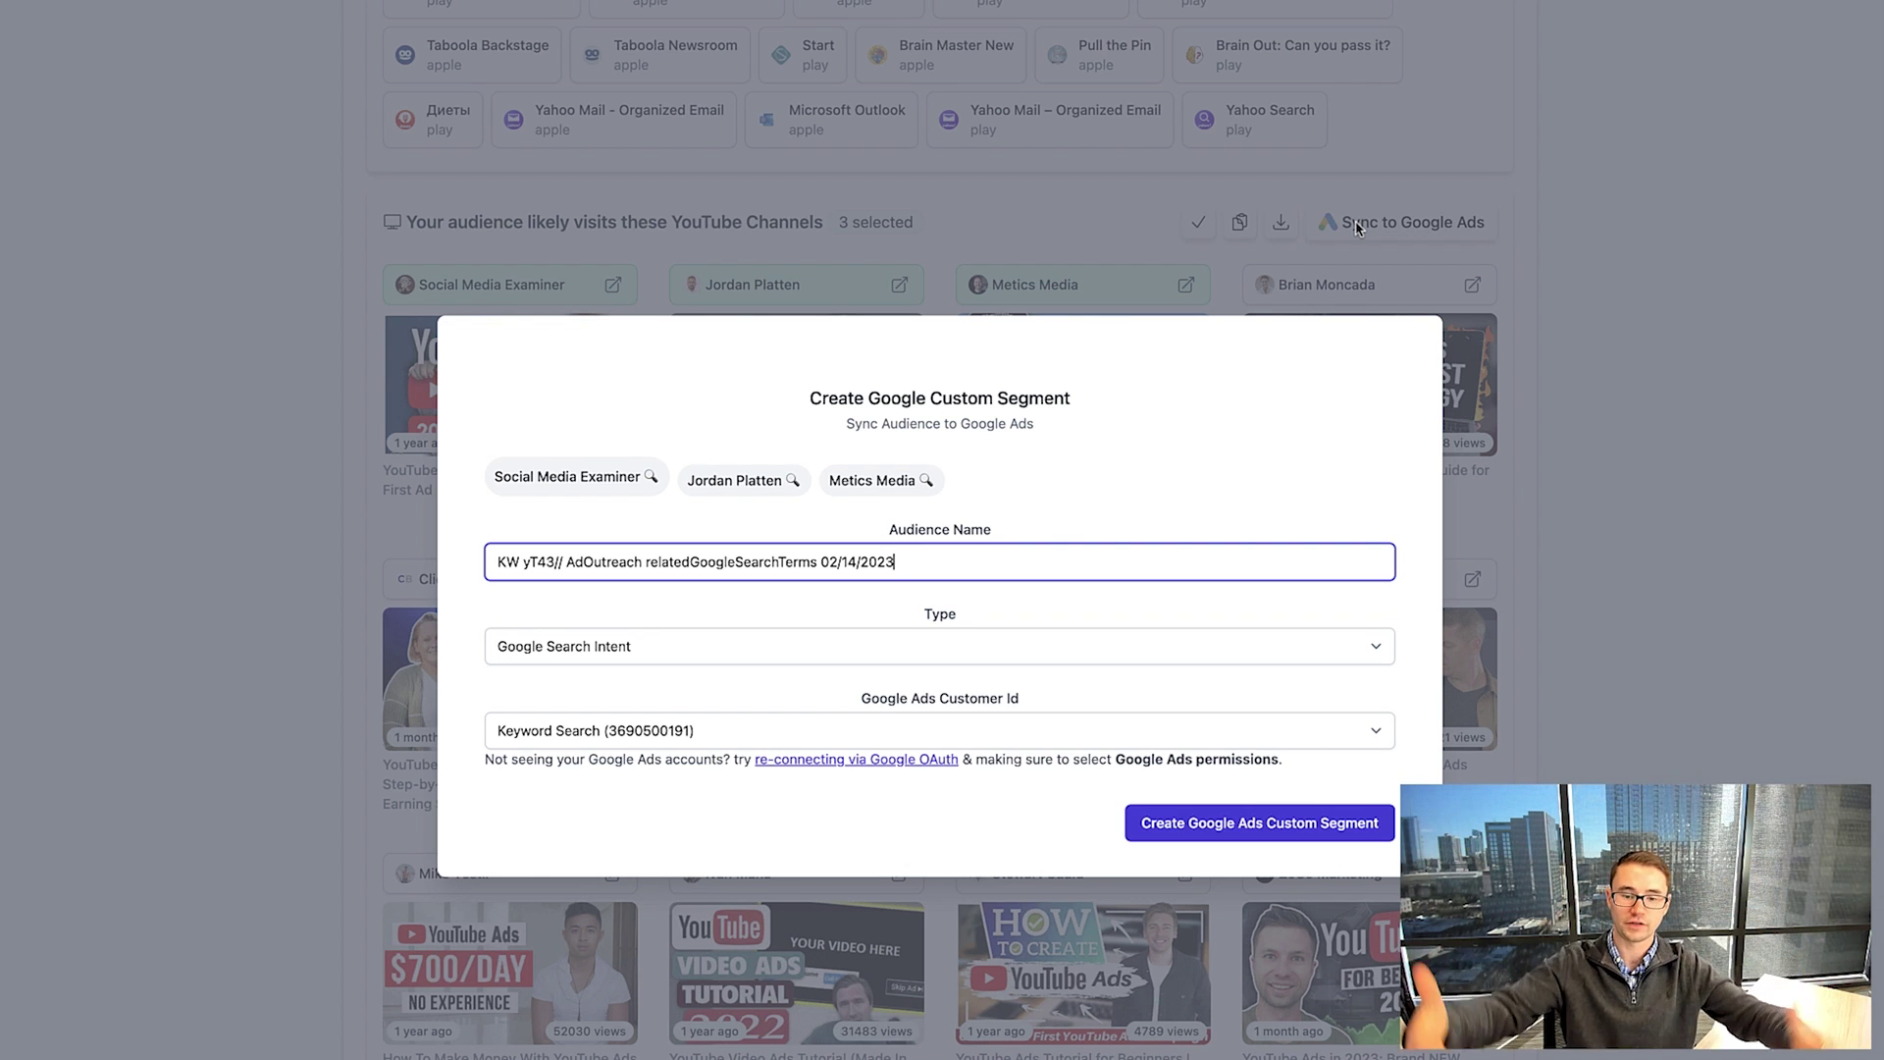
# Step: Change the custom segment type to Interests / Affinity, then close the form without creating it
pyautogui.click(713, 661)
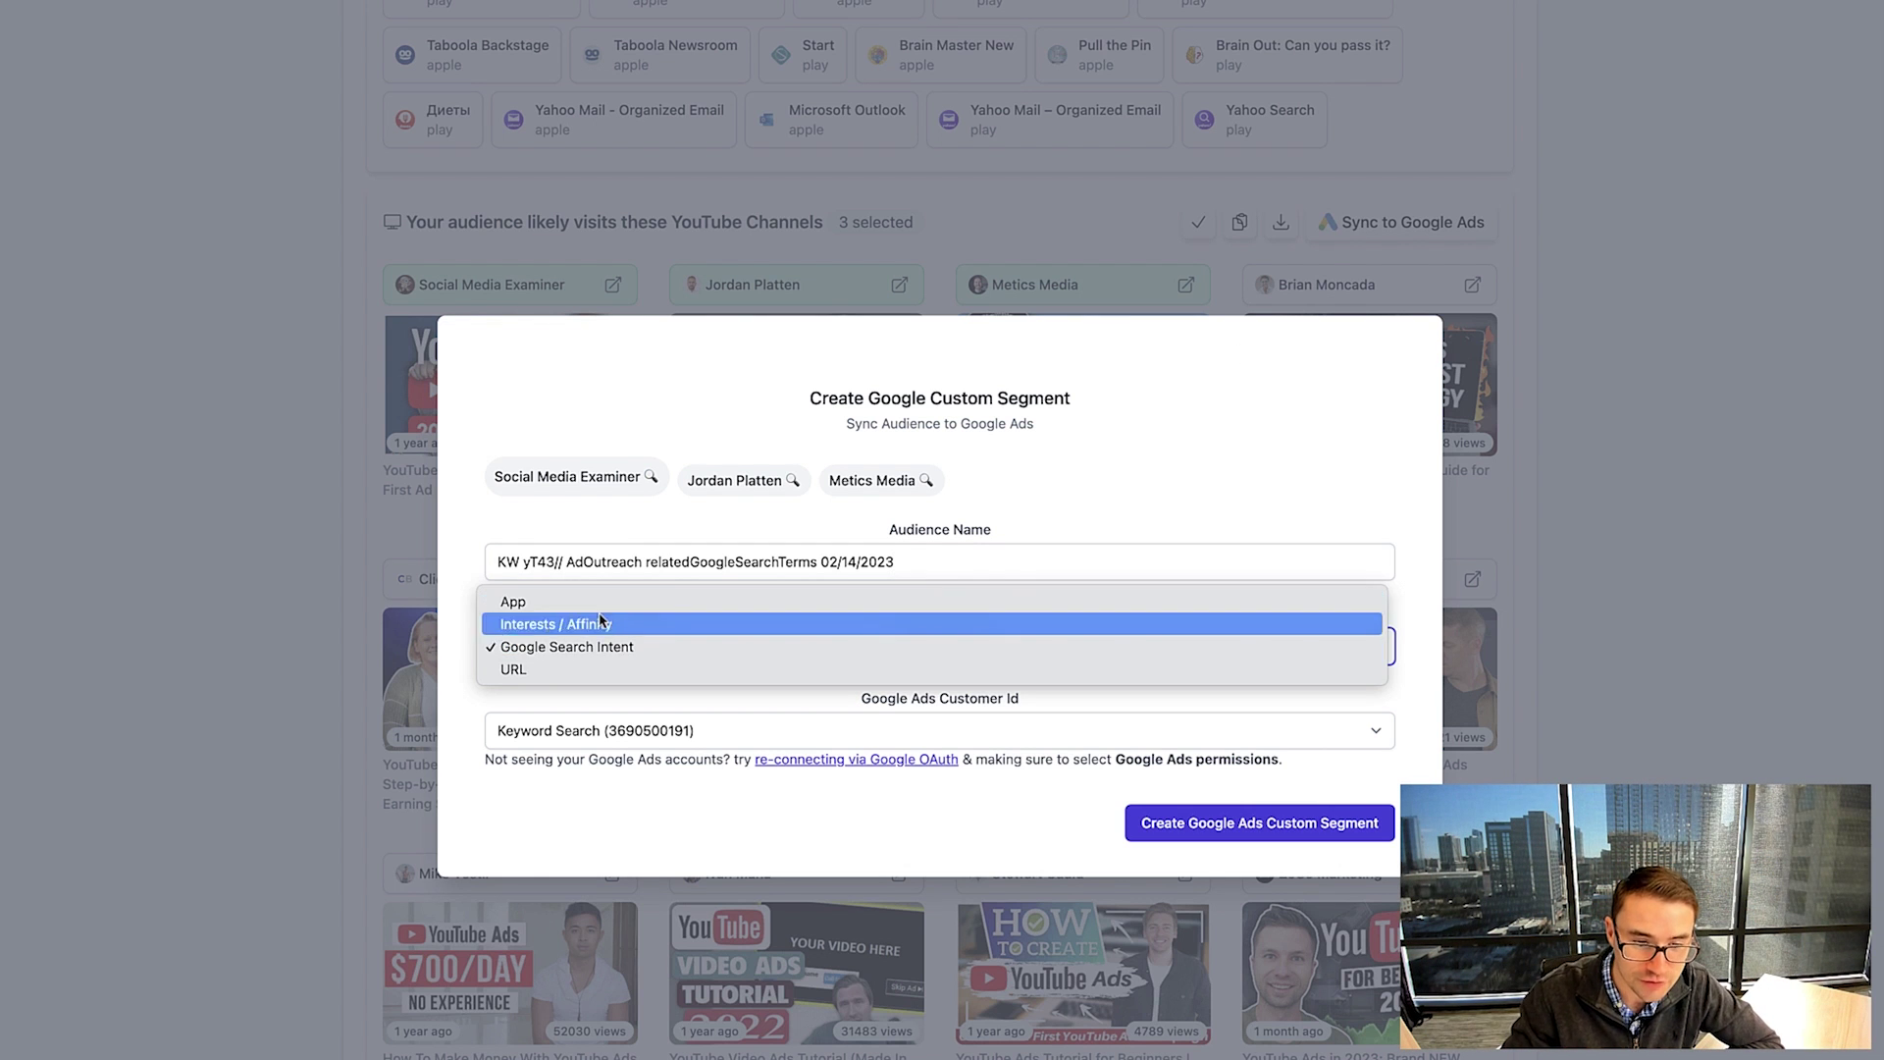
pyautogui.click(644, 634)
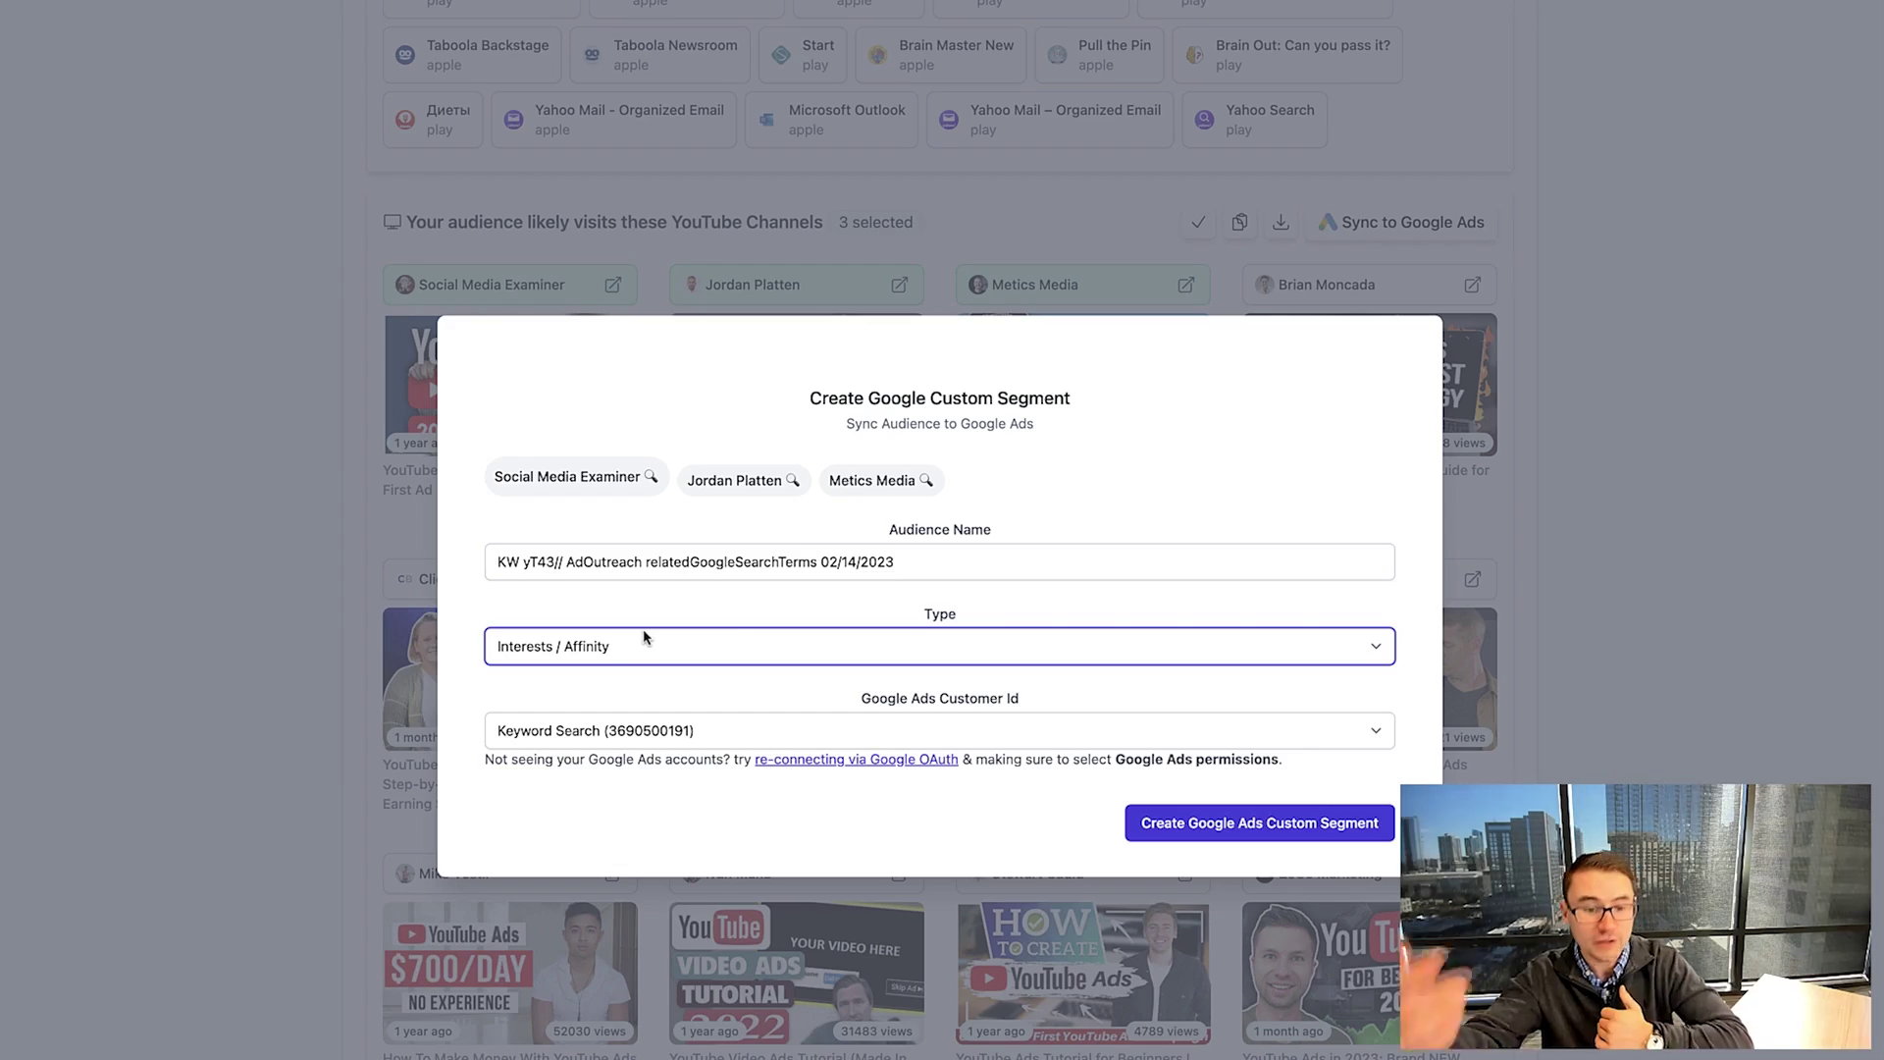
pyautogui.click(286, 613)
pyautogui.scroll(15, 286, 612)
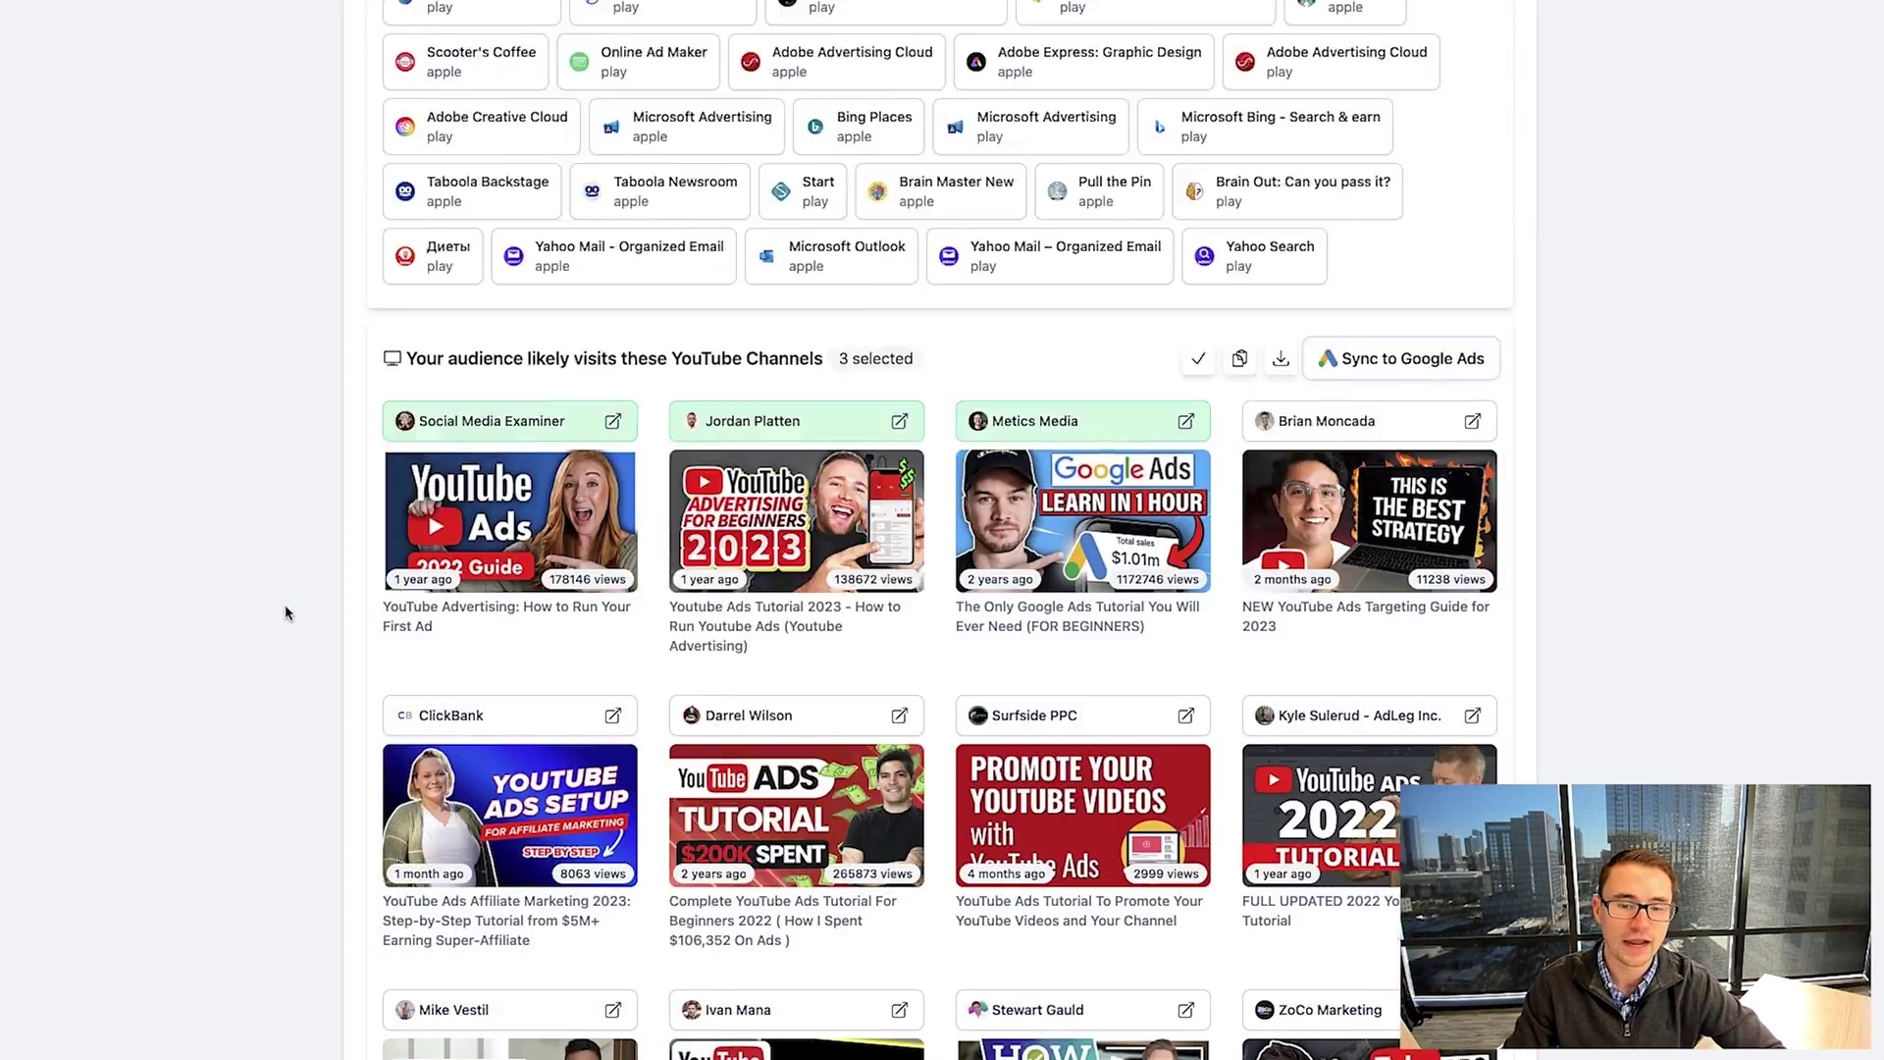
pyautogui.scroll(-1, 286, 612)
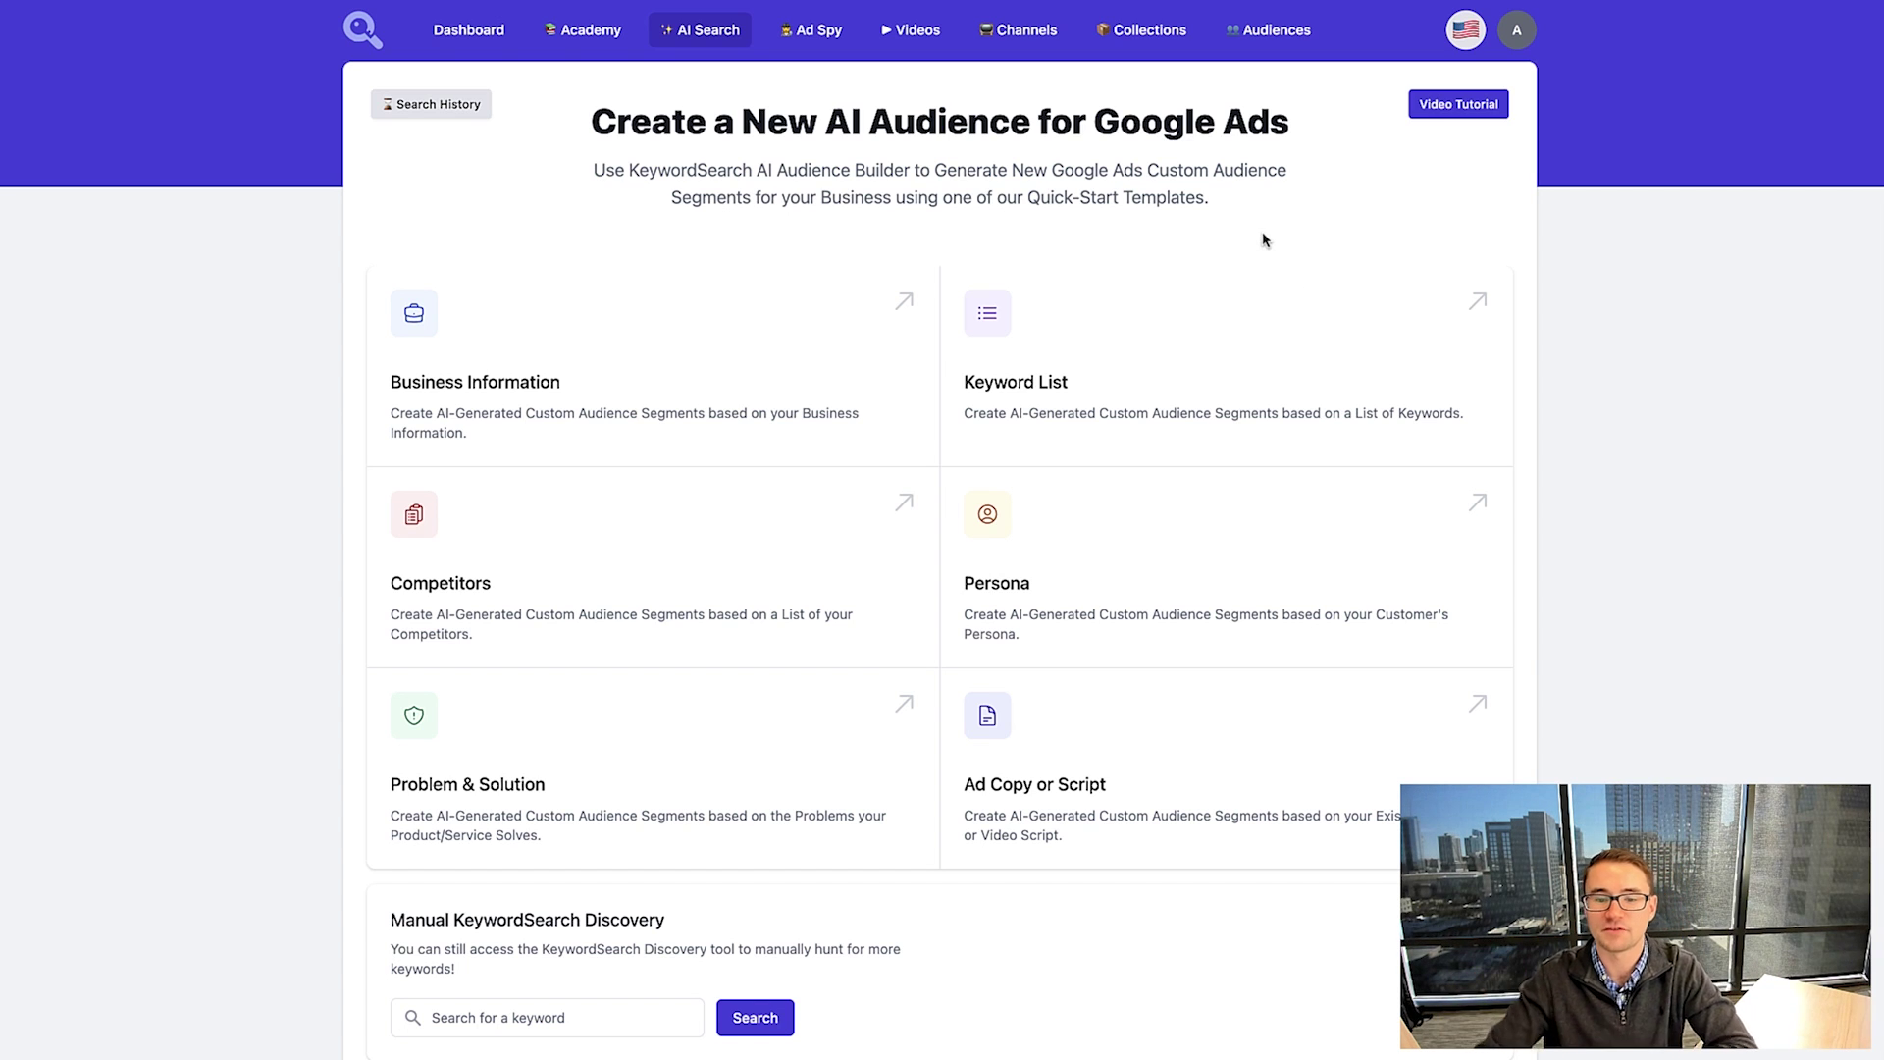
# Step: Start a new audience from the Keyword List template and place the cursor in the Keyword field
pyautogui.click(1198, 329)
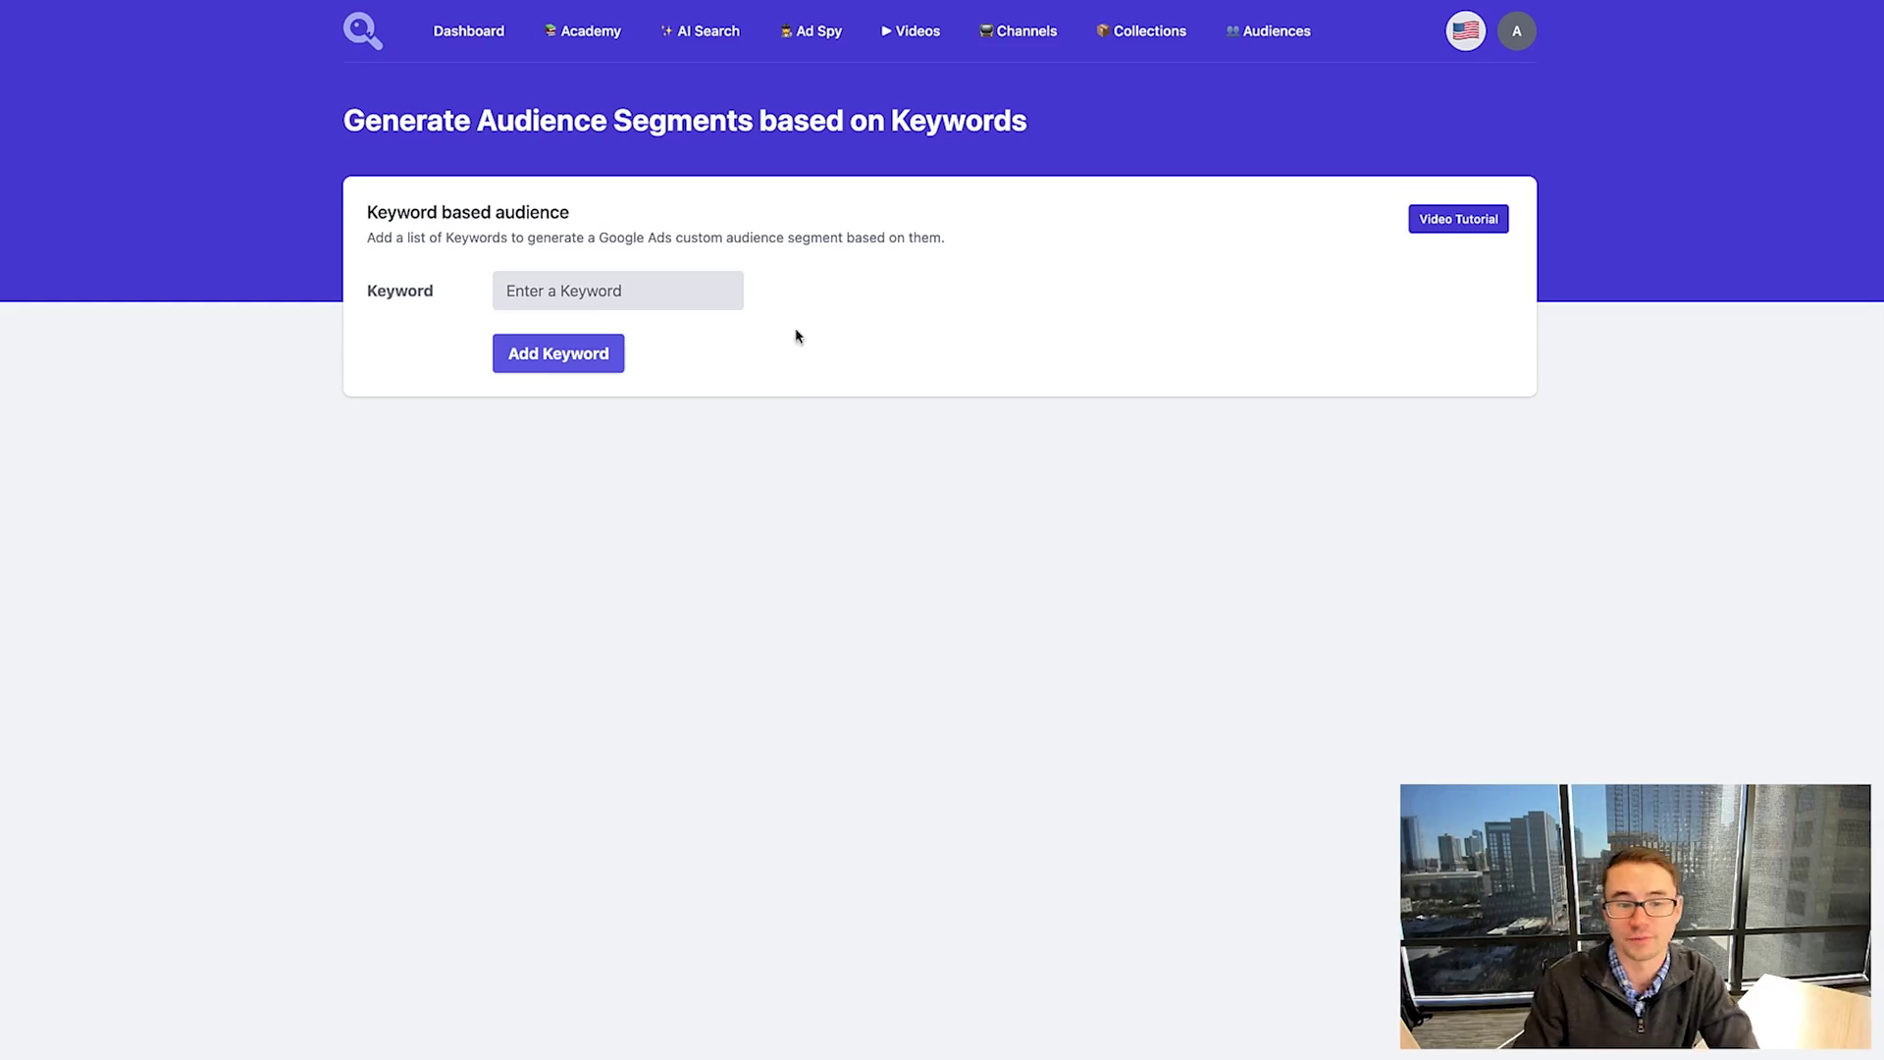
pyautogui.click(672, 291)
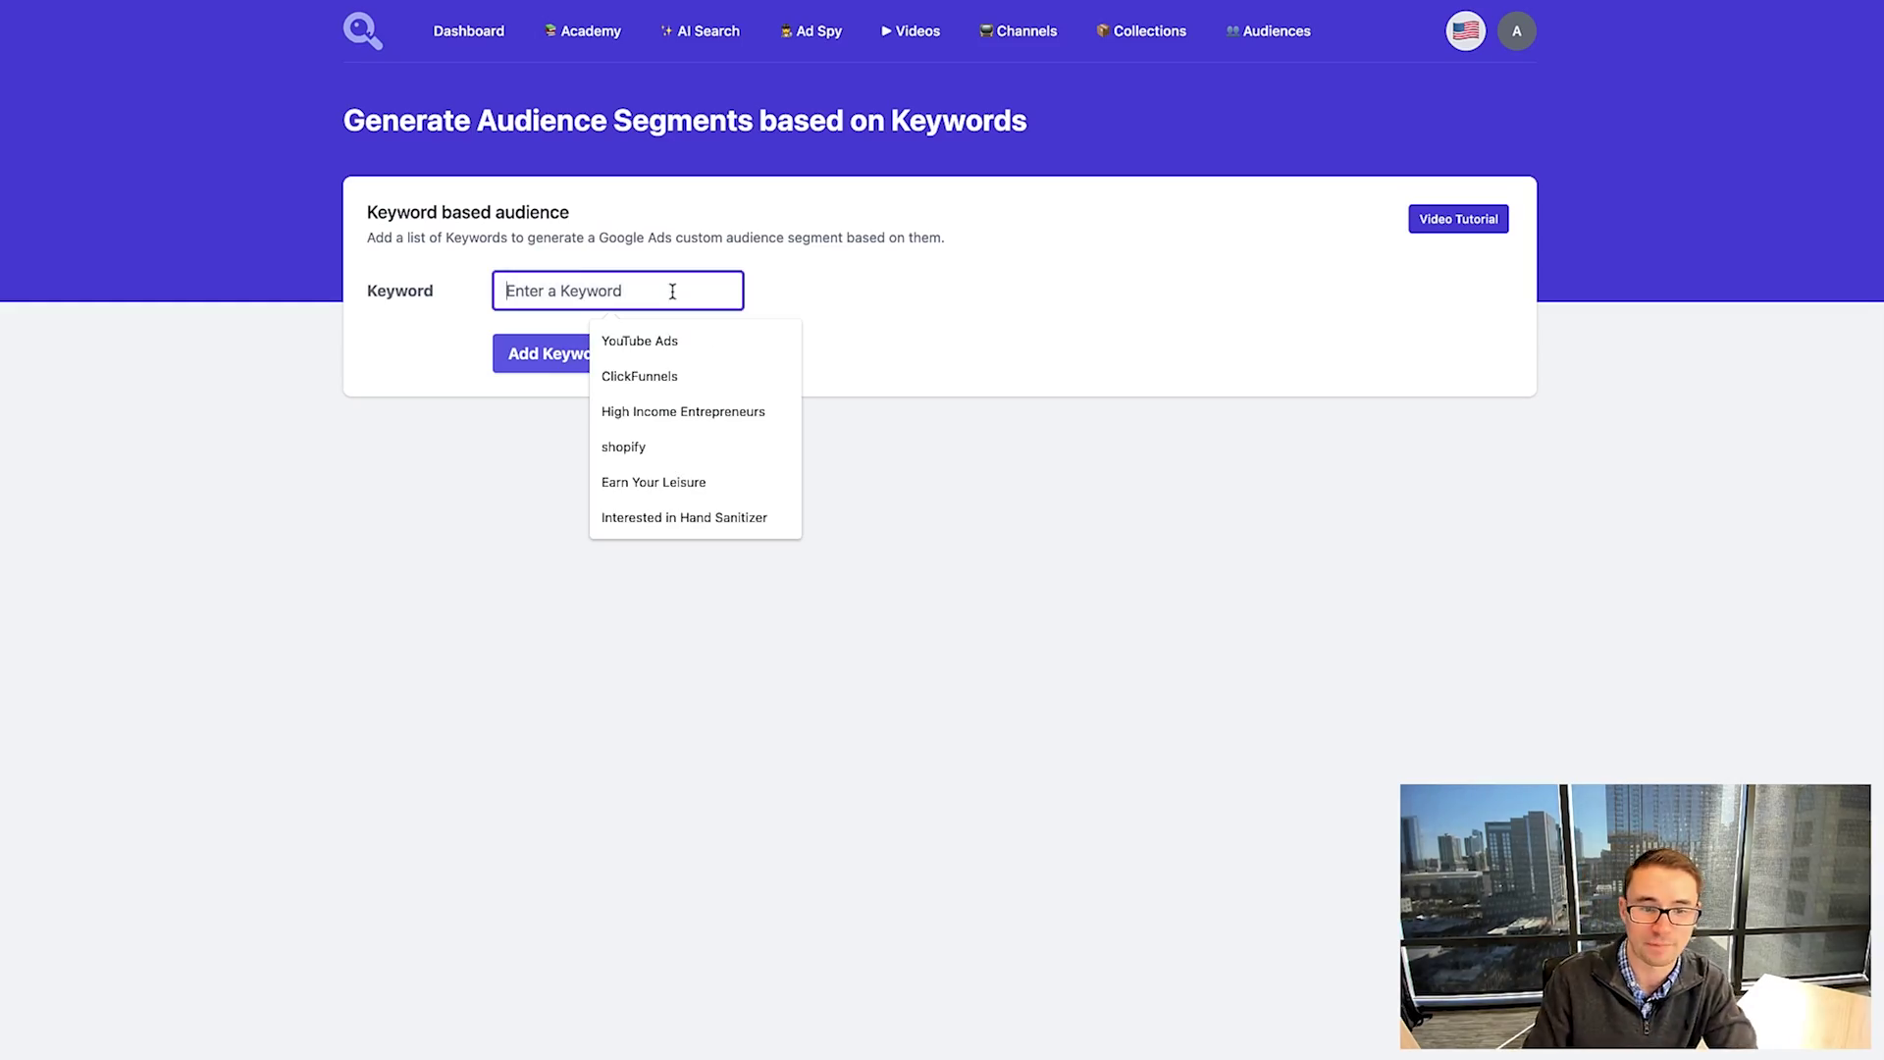
# Step: Add the keywords YouTube Ads, Video Marketing, Online Advertising and Leads & Sales to the keyword list
pyautogui.write('YouTube Ads')
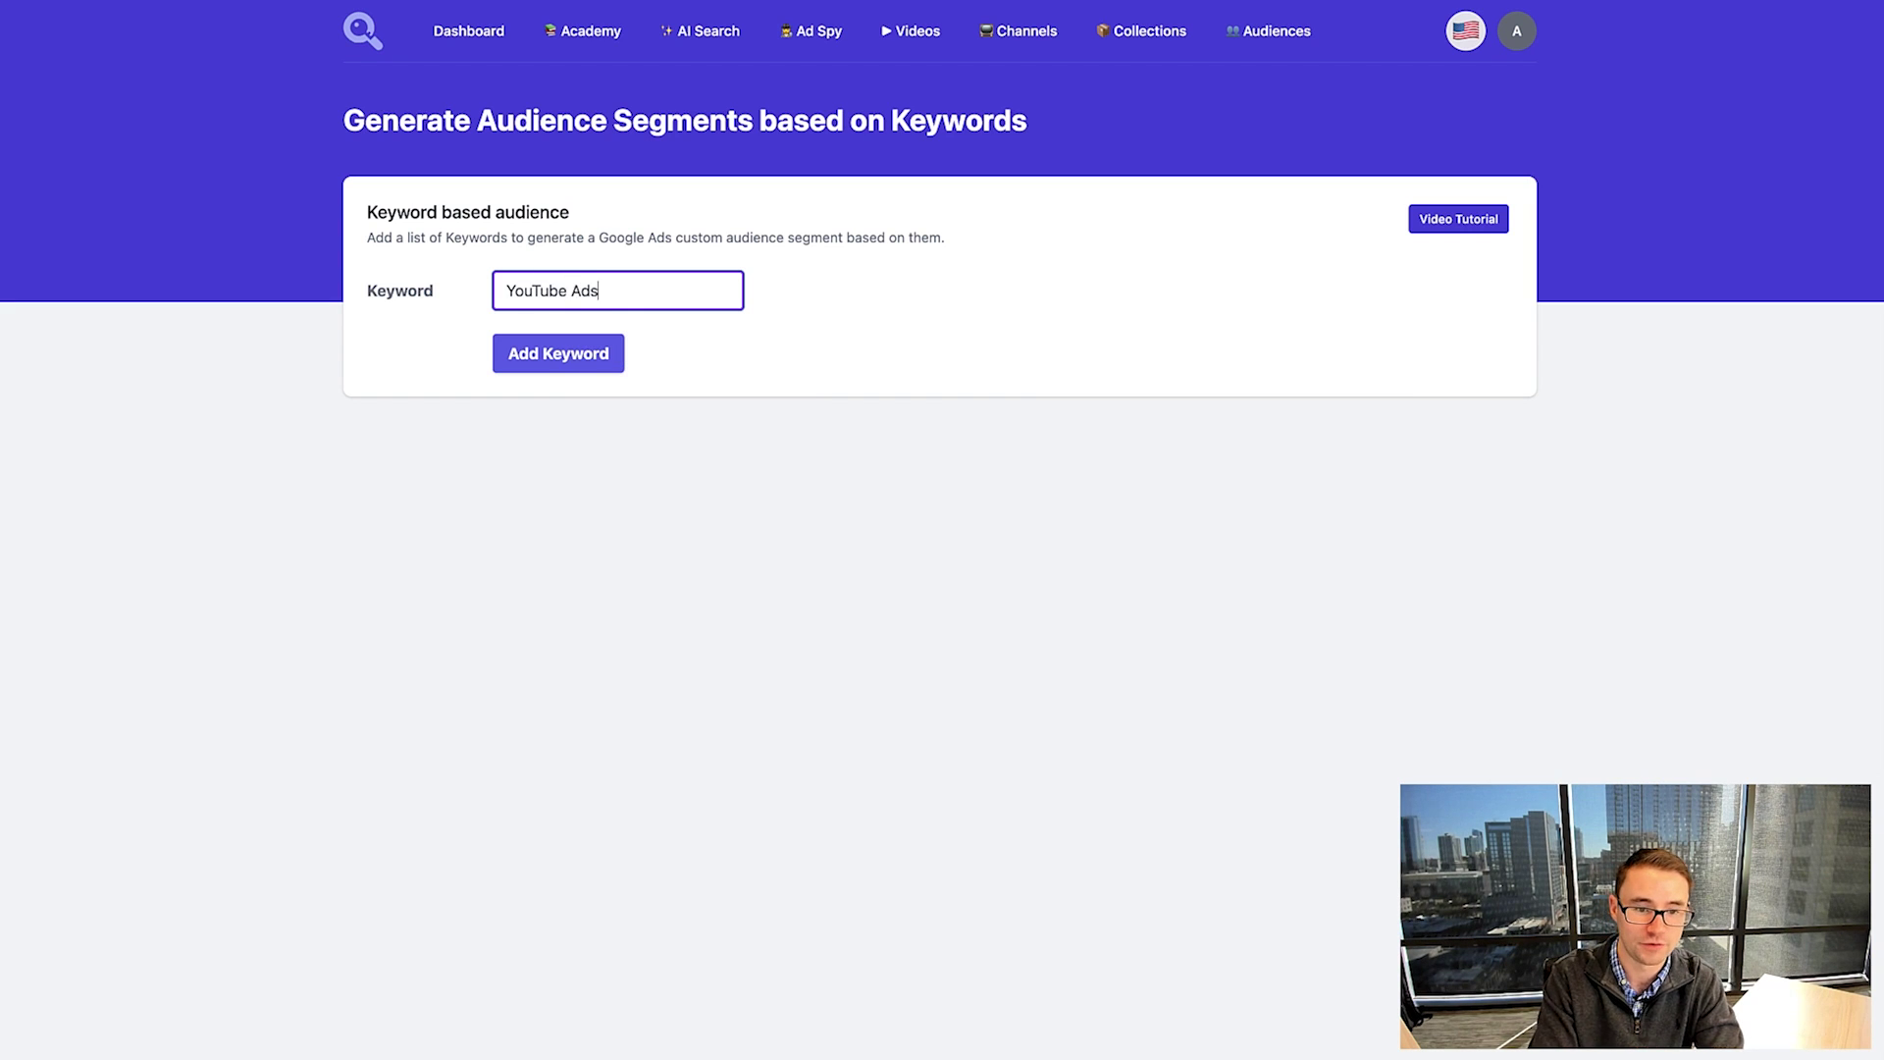
pyautogui.press('Return')
pyautogui.write('Video Marke')
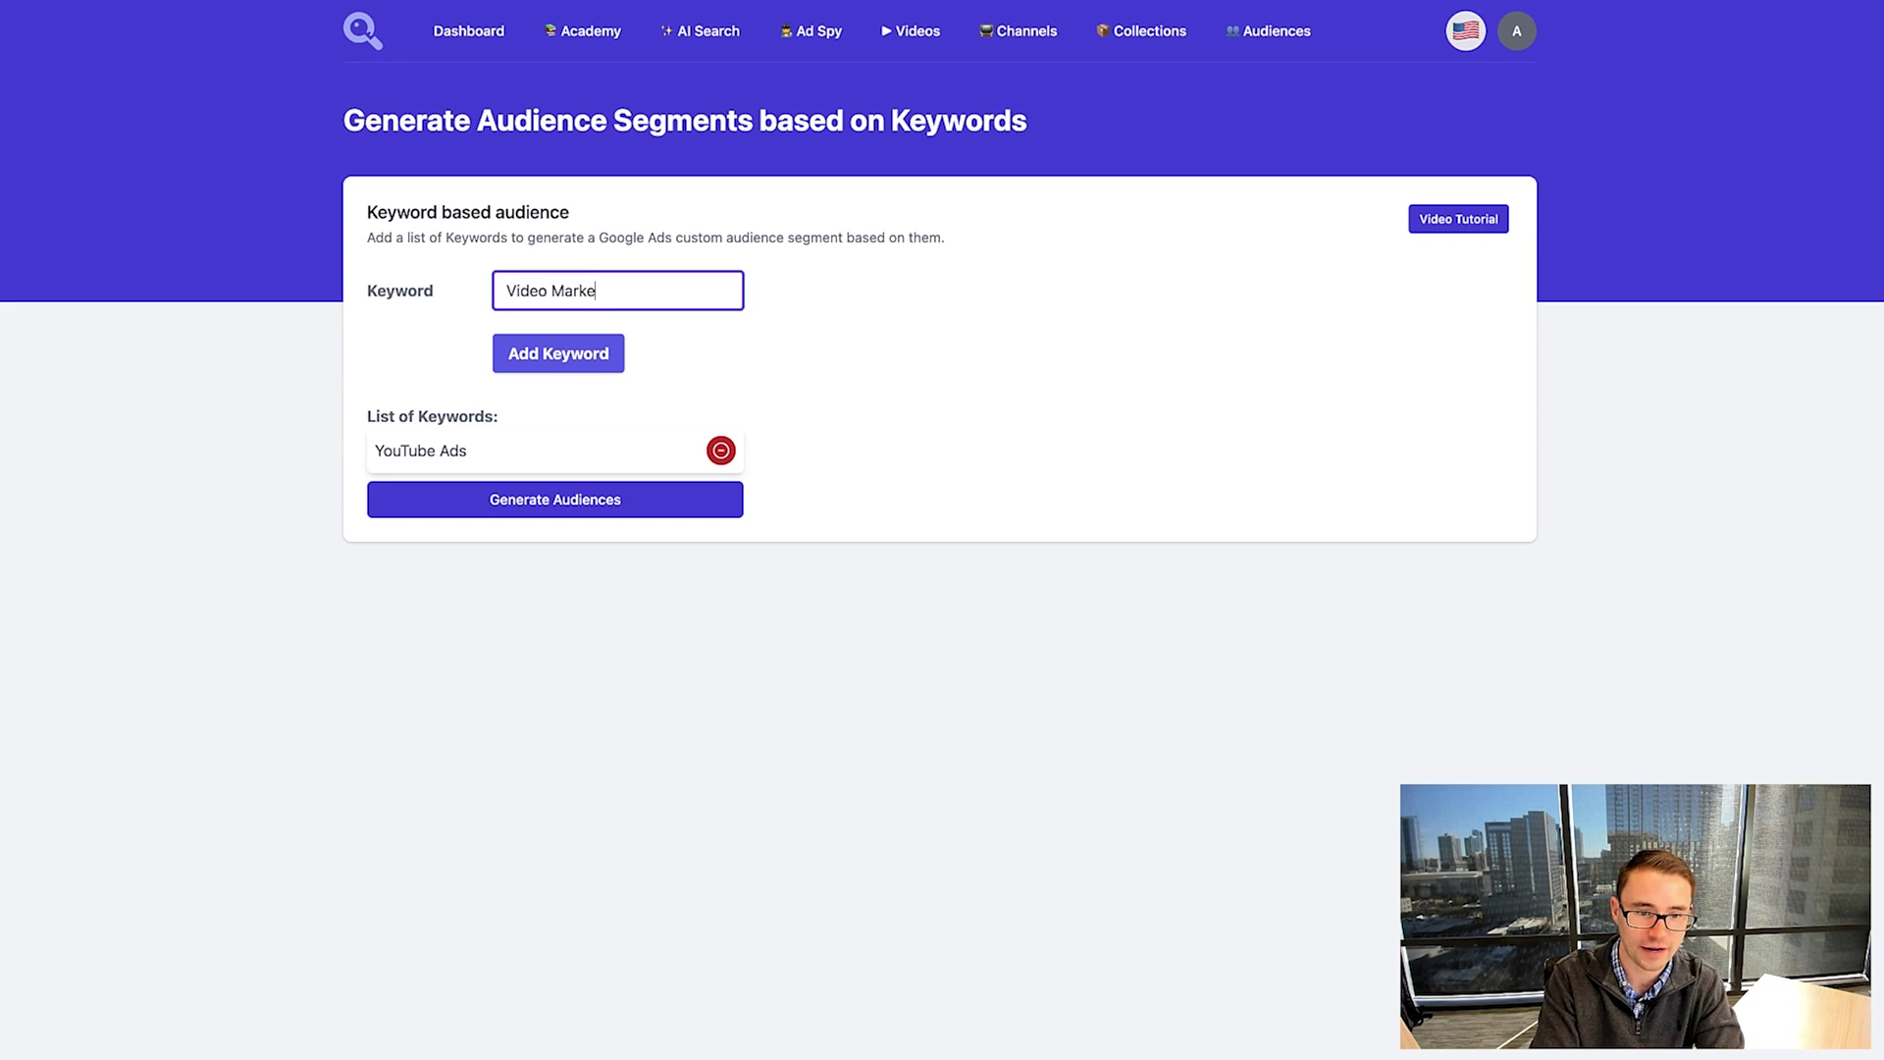
pyautogui.write('ting')
pyautogui.press('Return')
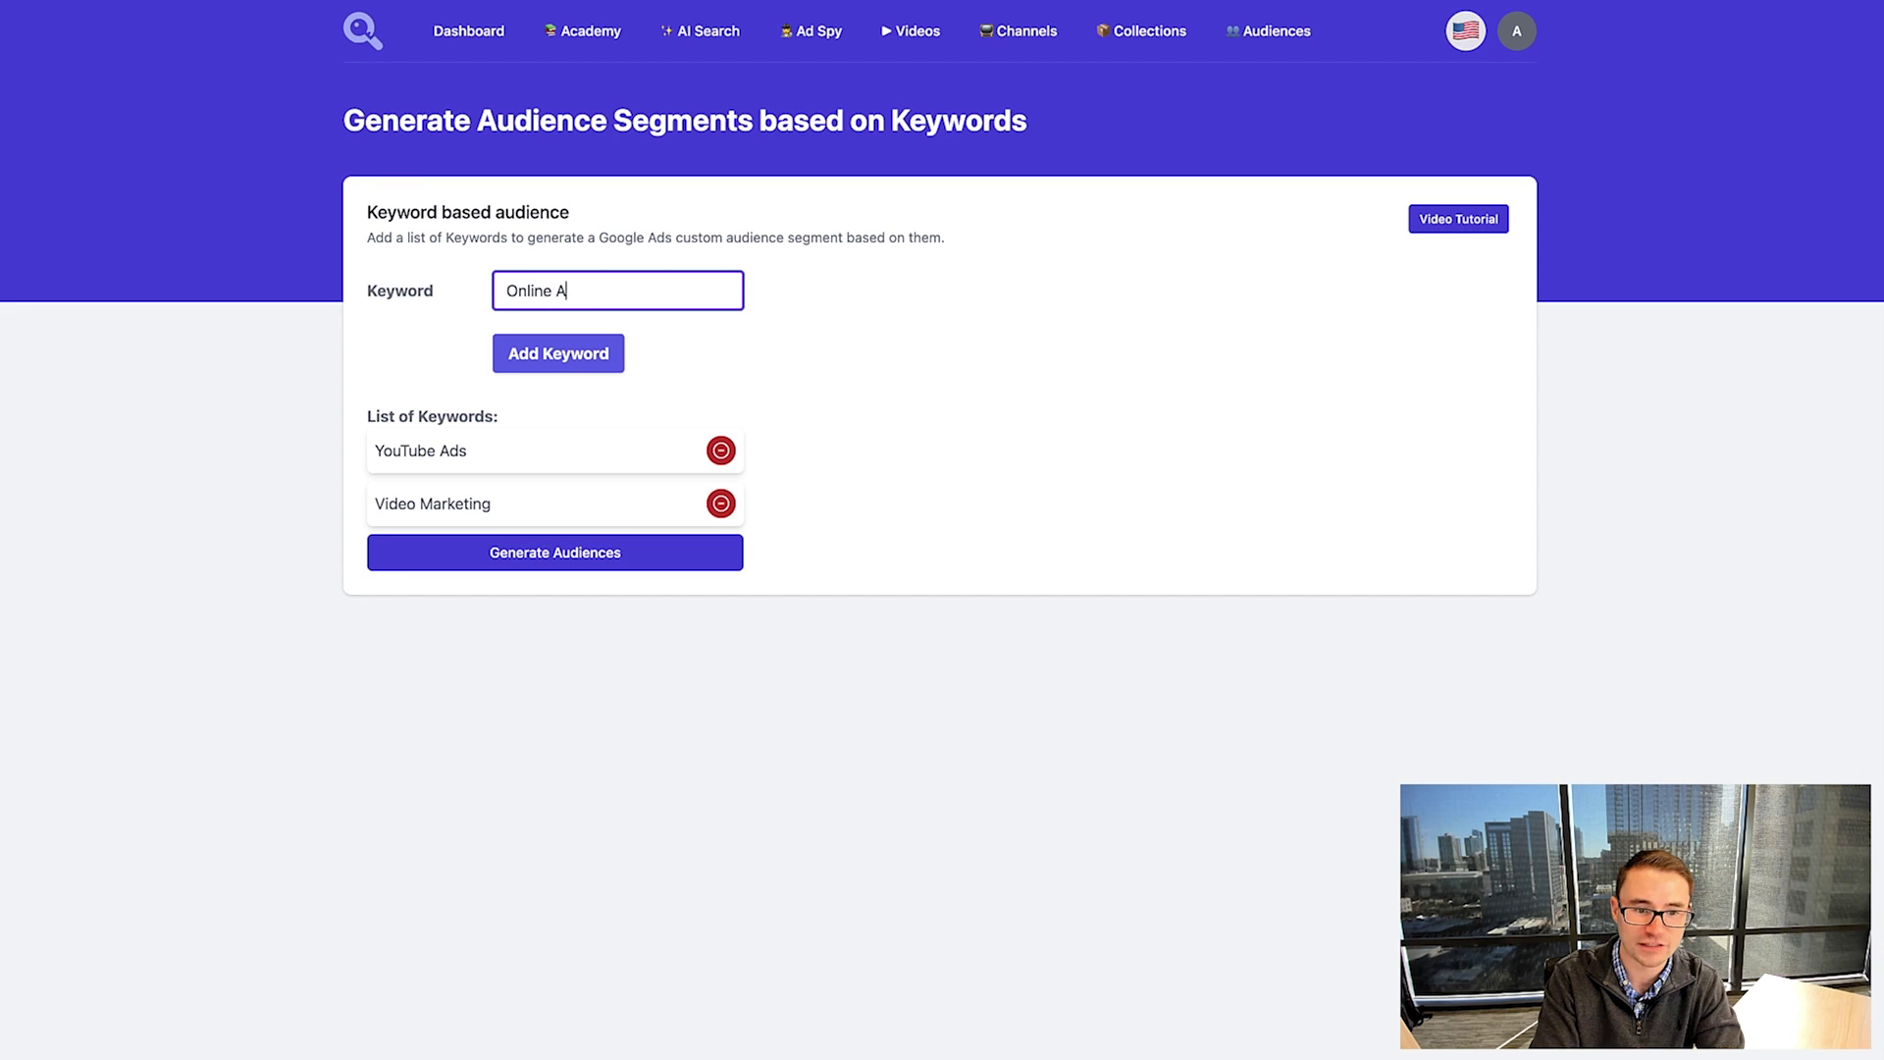
pyautogui.write('Online Advertising')
pyautogui.press('Return')
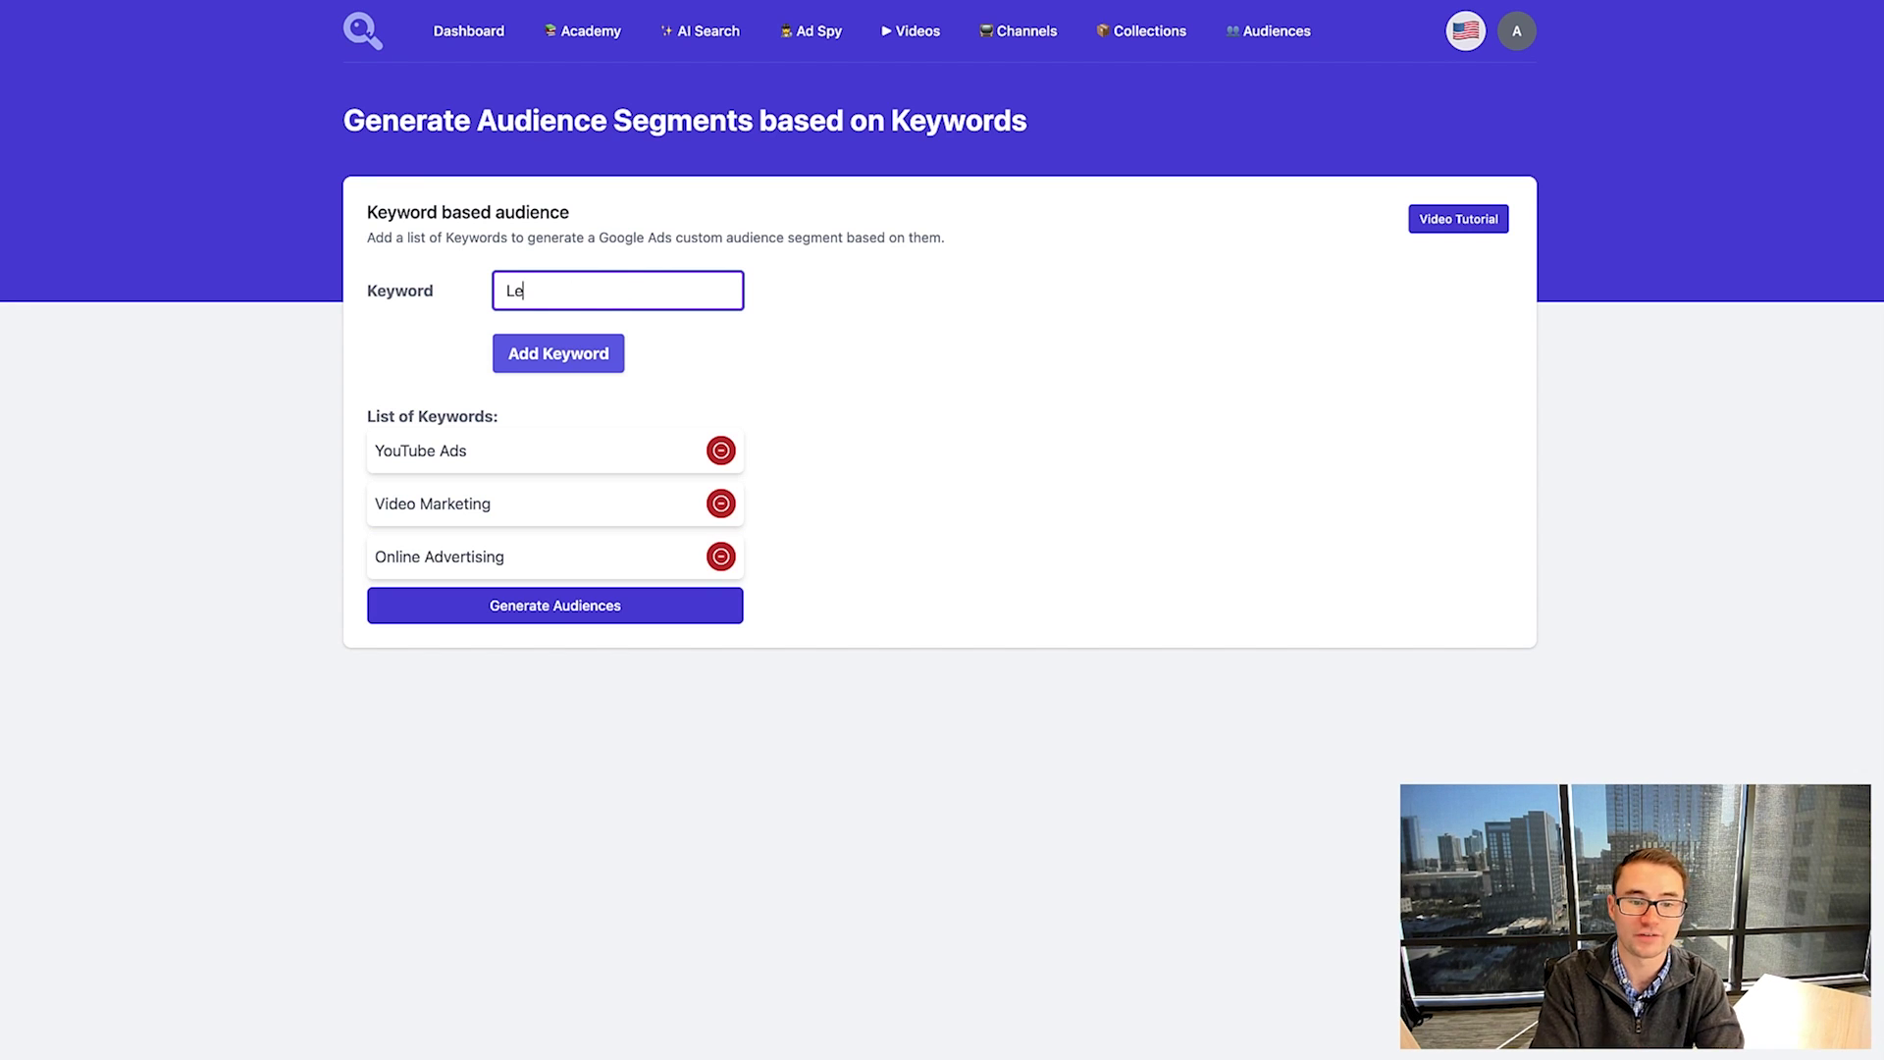
pyautogui.write('Leads & Sales')
pyautogui.press('Return')
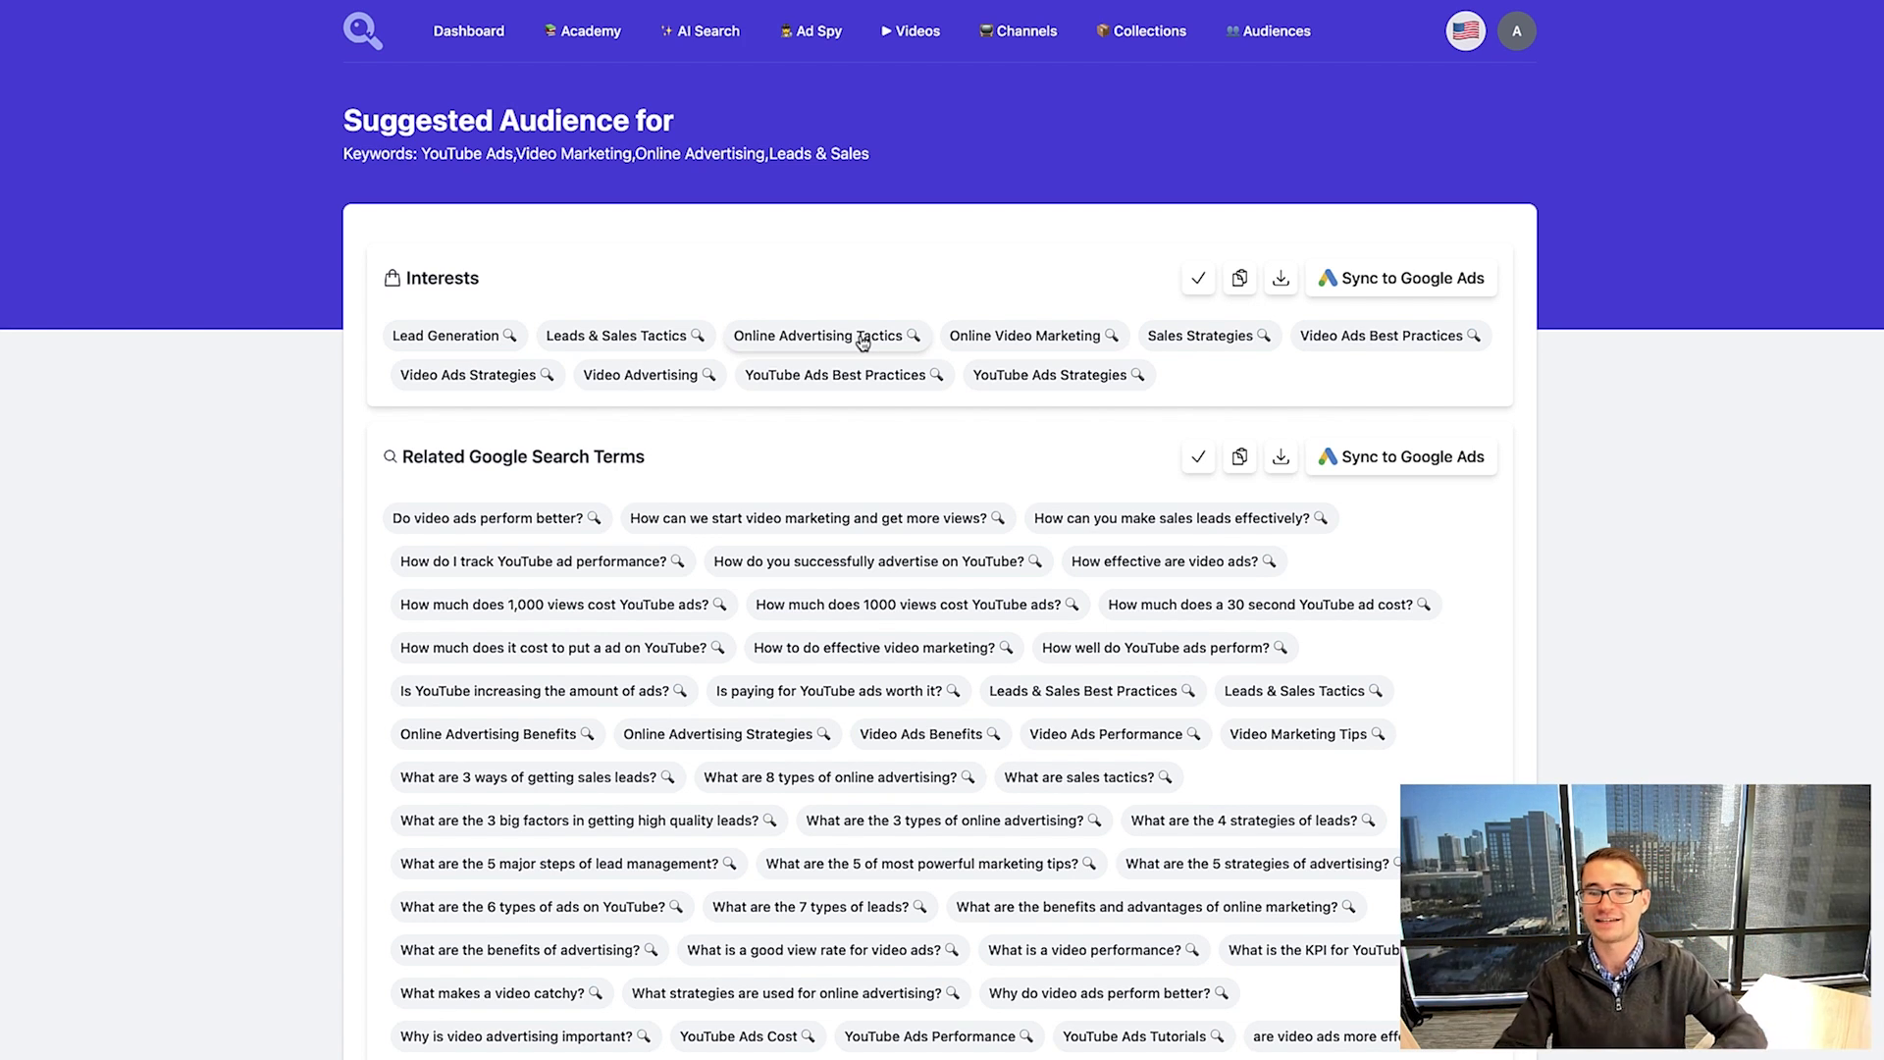
# Step: Select the Video Ads Best Practices interest and the 'How well do YouTube ads perform?' and 'Video Marketing Tips' search terms
pyautogui.click(1411, 339)
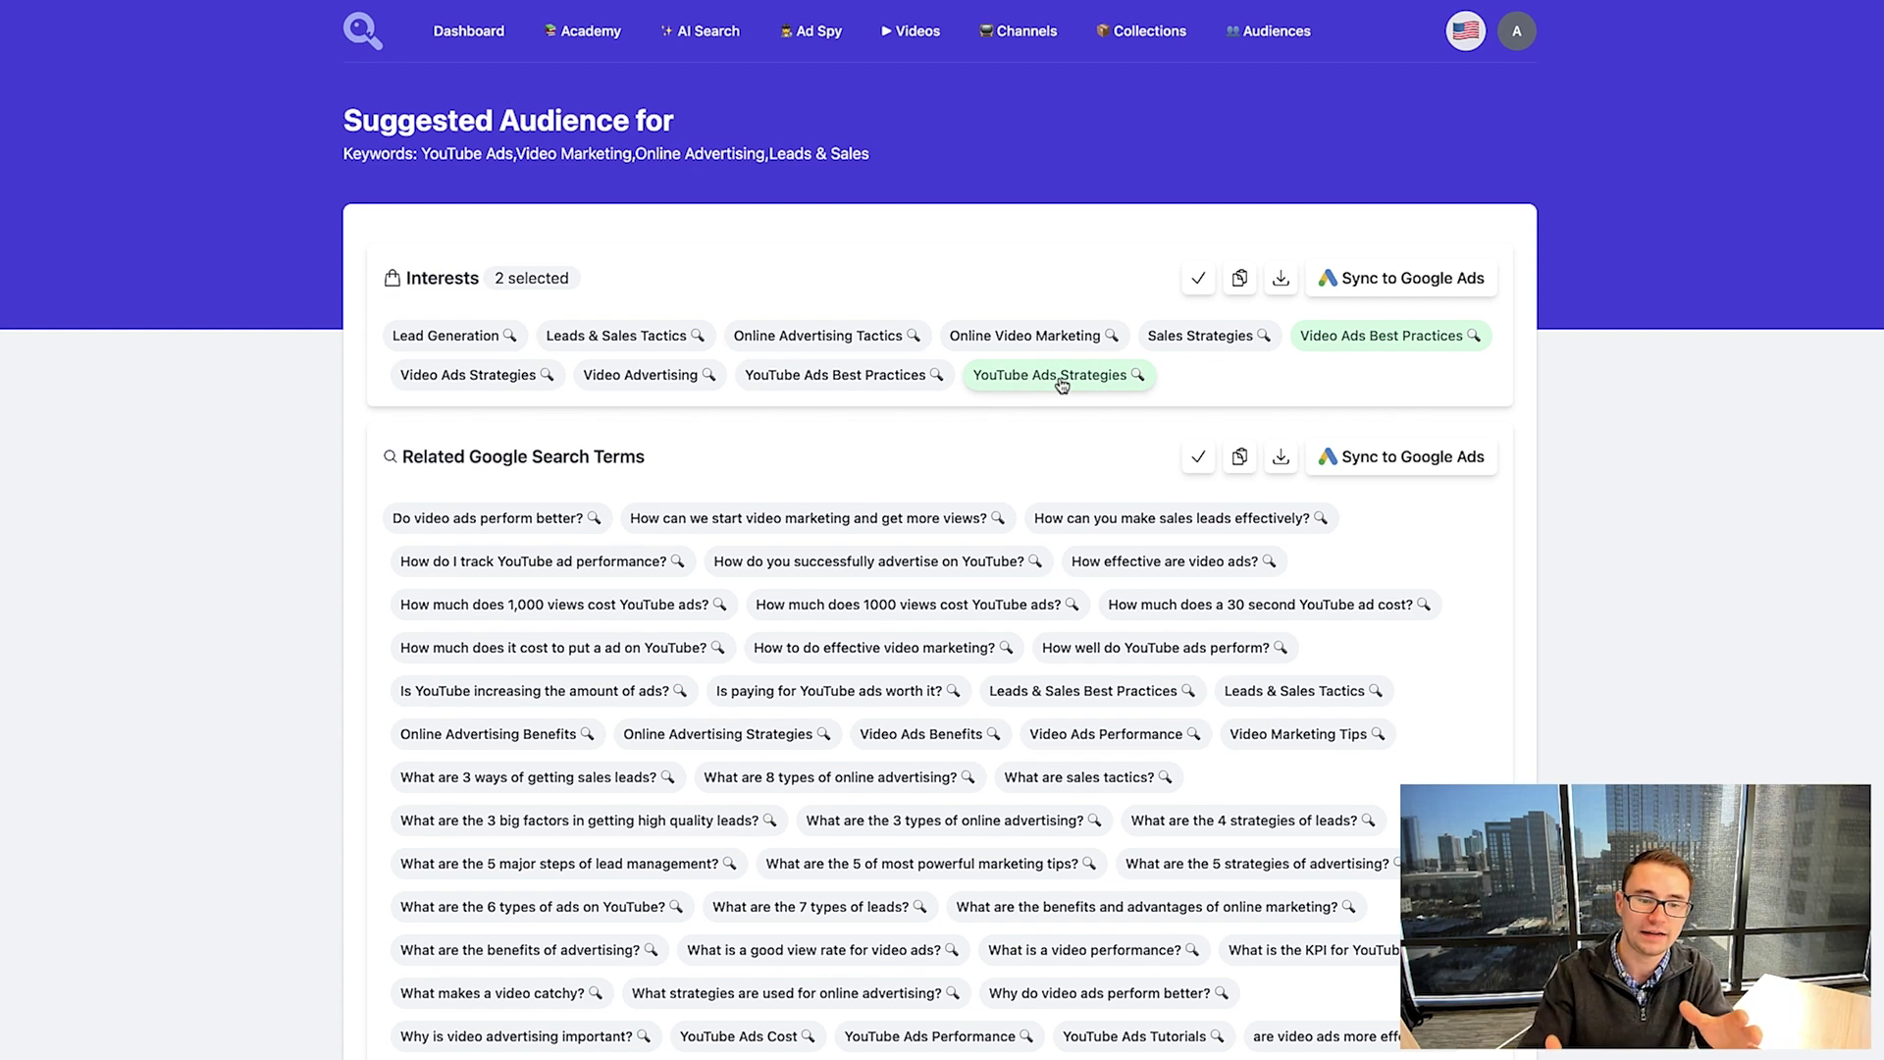
pyautogui.scroll(-2, 1031, 442)
pyautogui.scroll(-1, 1118, 381)
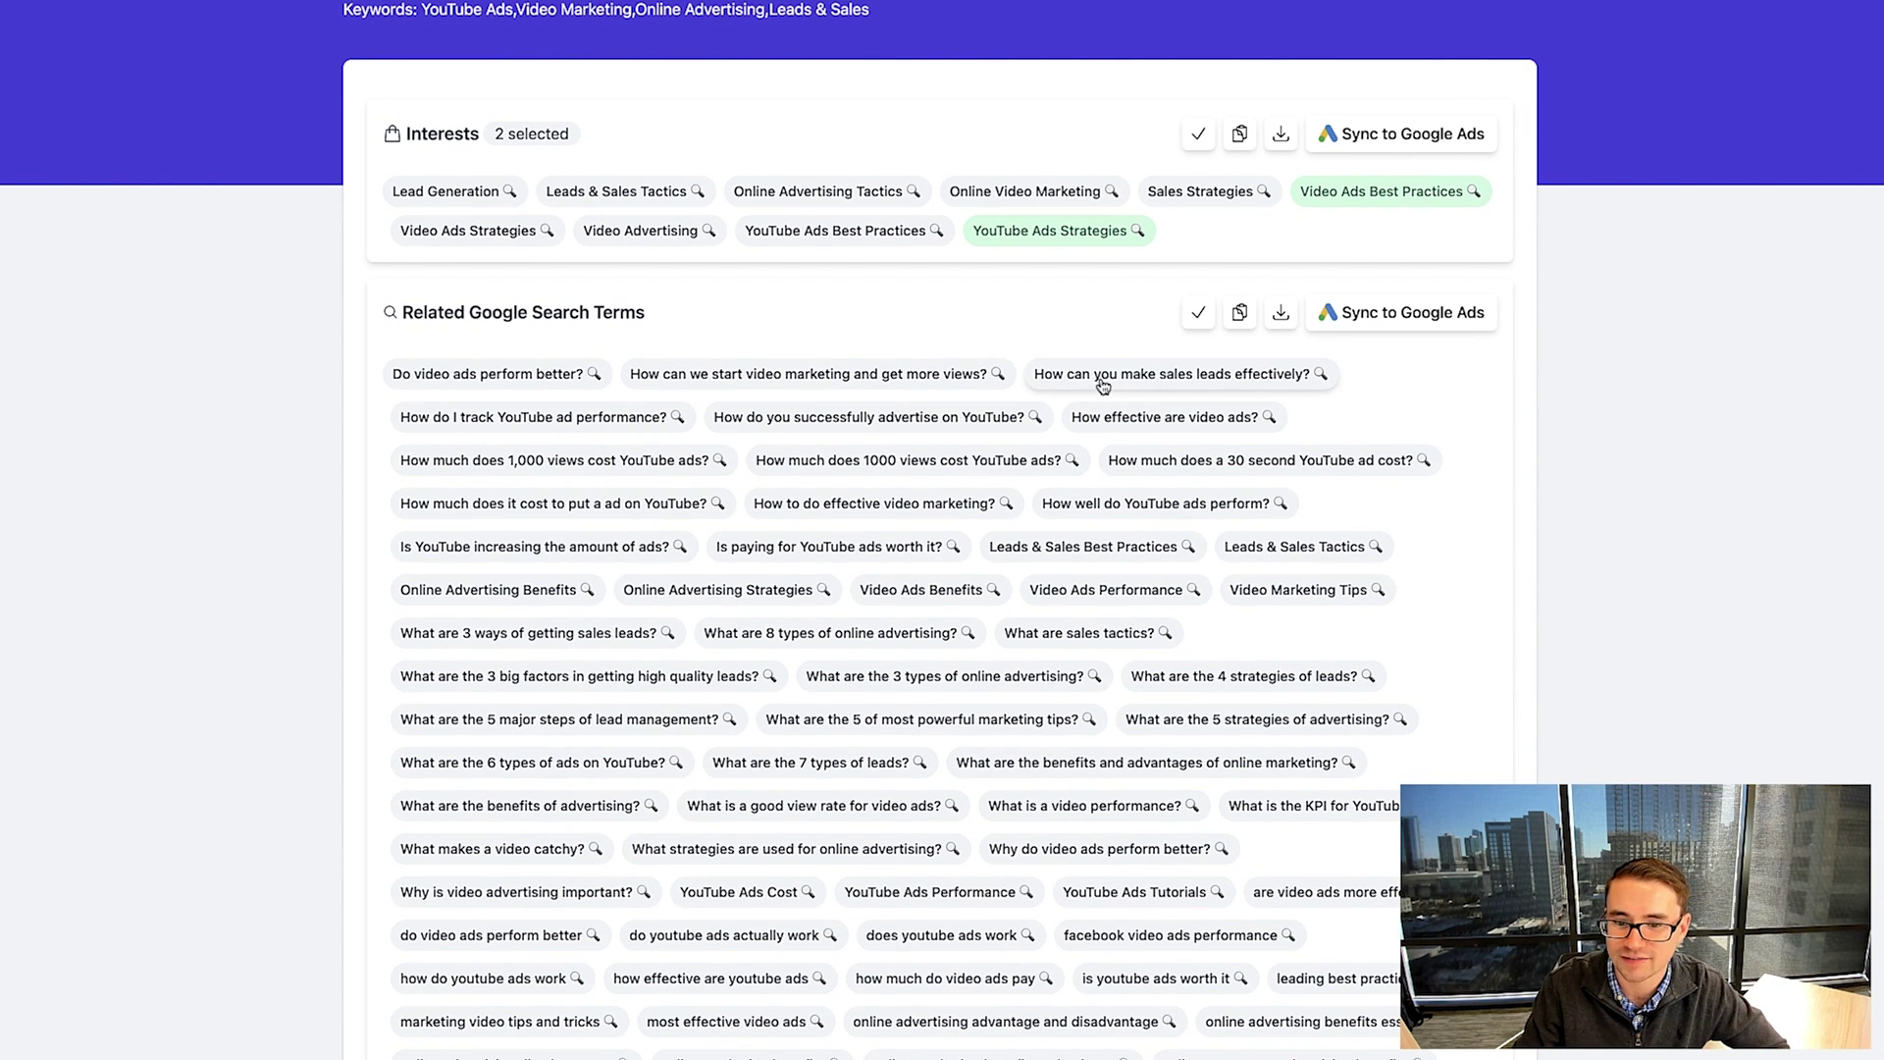
pyautogui.scroll(-2, 1177, 491)
pyautogui.click(1145, 402)
pyautogui.scroll(-2, 1303, 498)
pyautogui.click(1302, 412)
# Step: Scroll through the suggested related websites, apps and YouTube channels
pyautogui.scroll(-7, 969, 499)
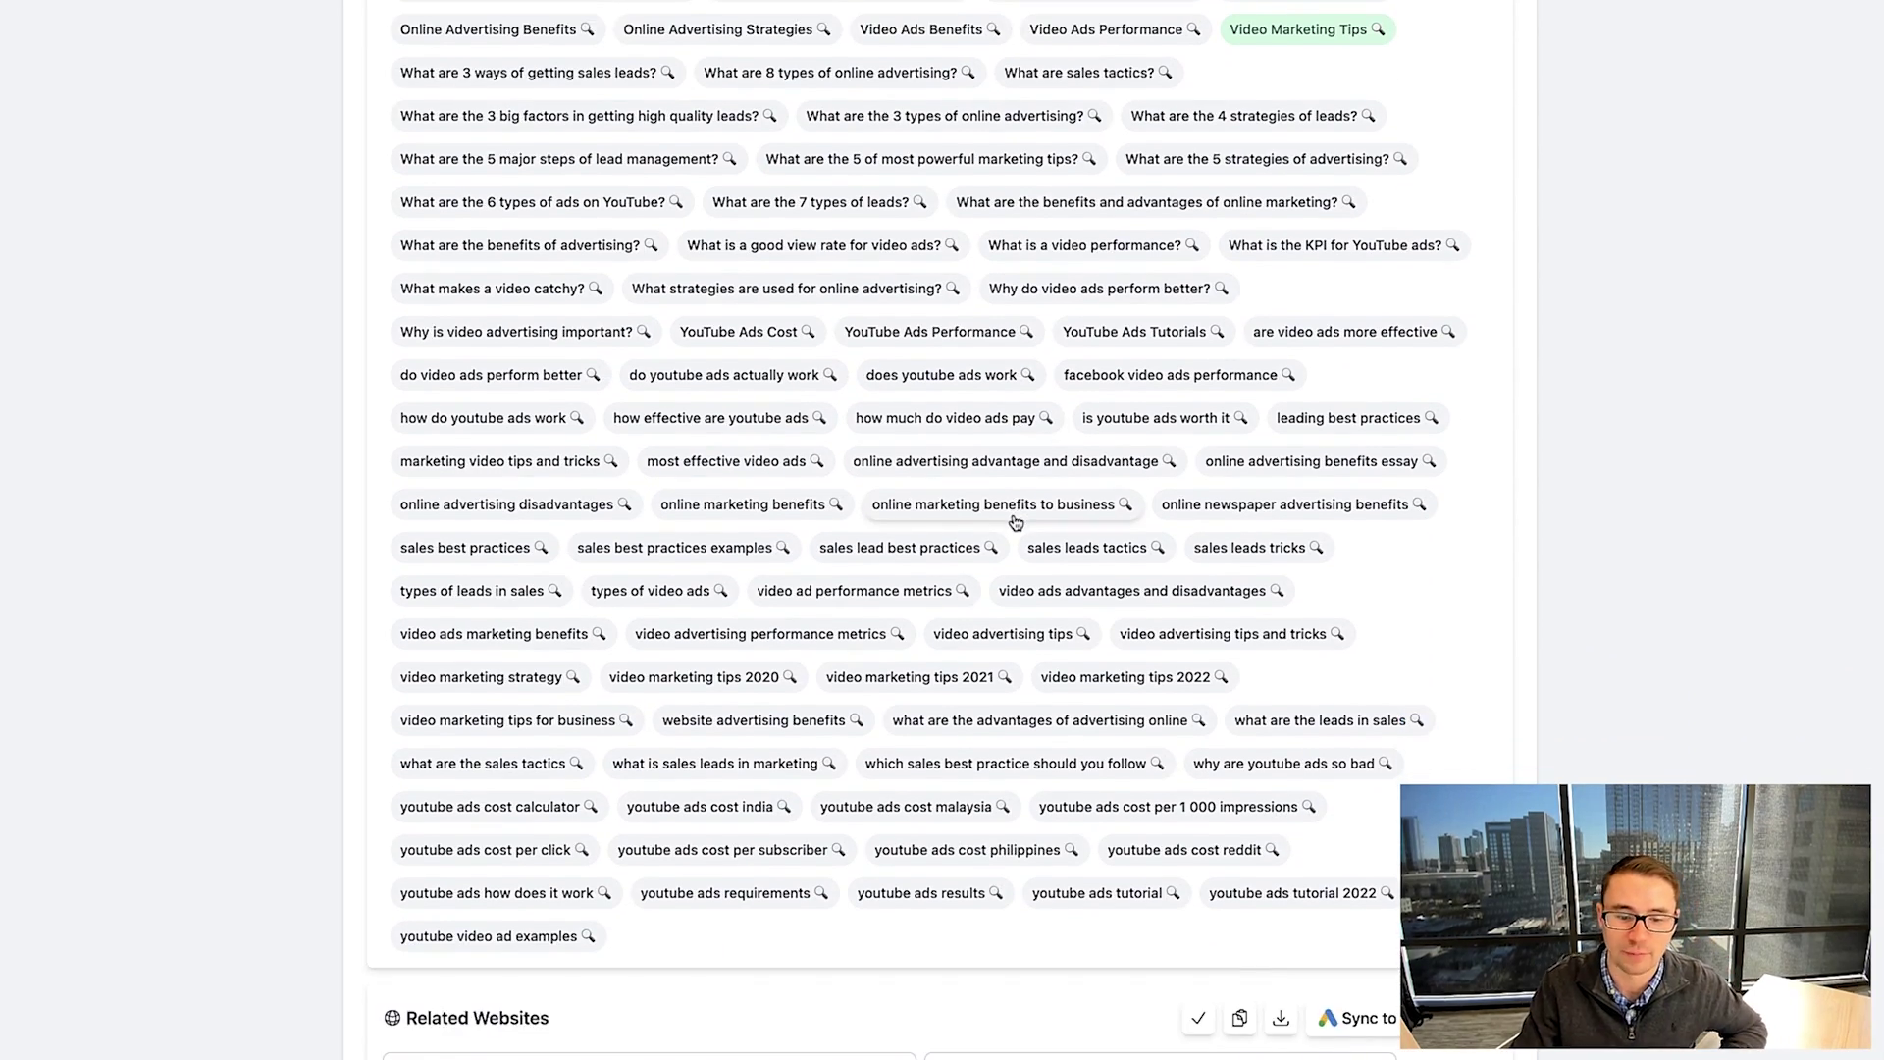
pyautogui.scroll(13, 1016, 522)
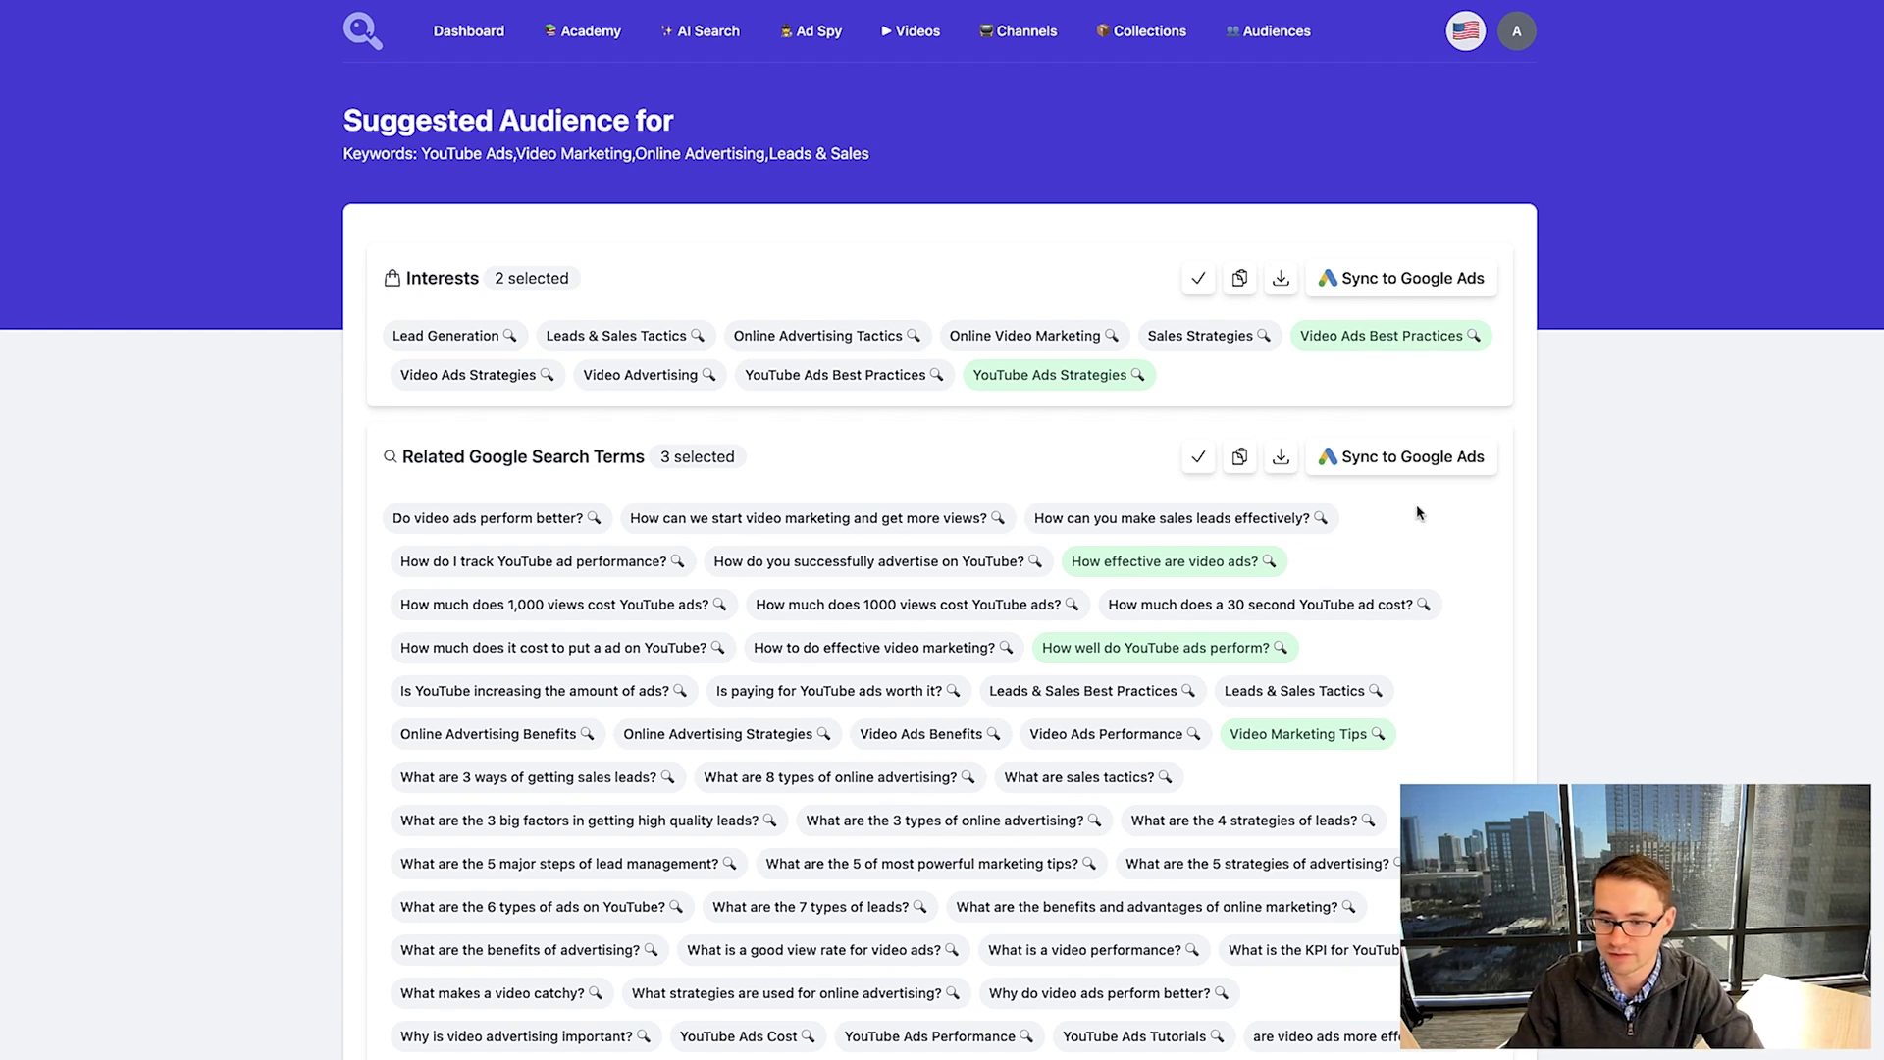
pyautogui.scroll(-15, 1260, 564)
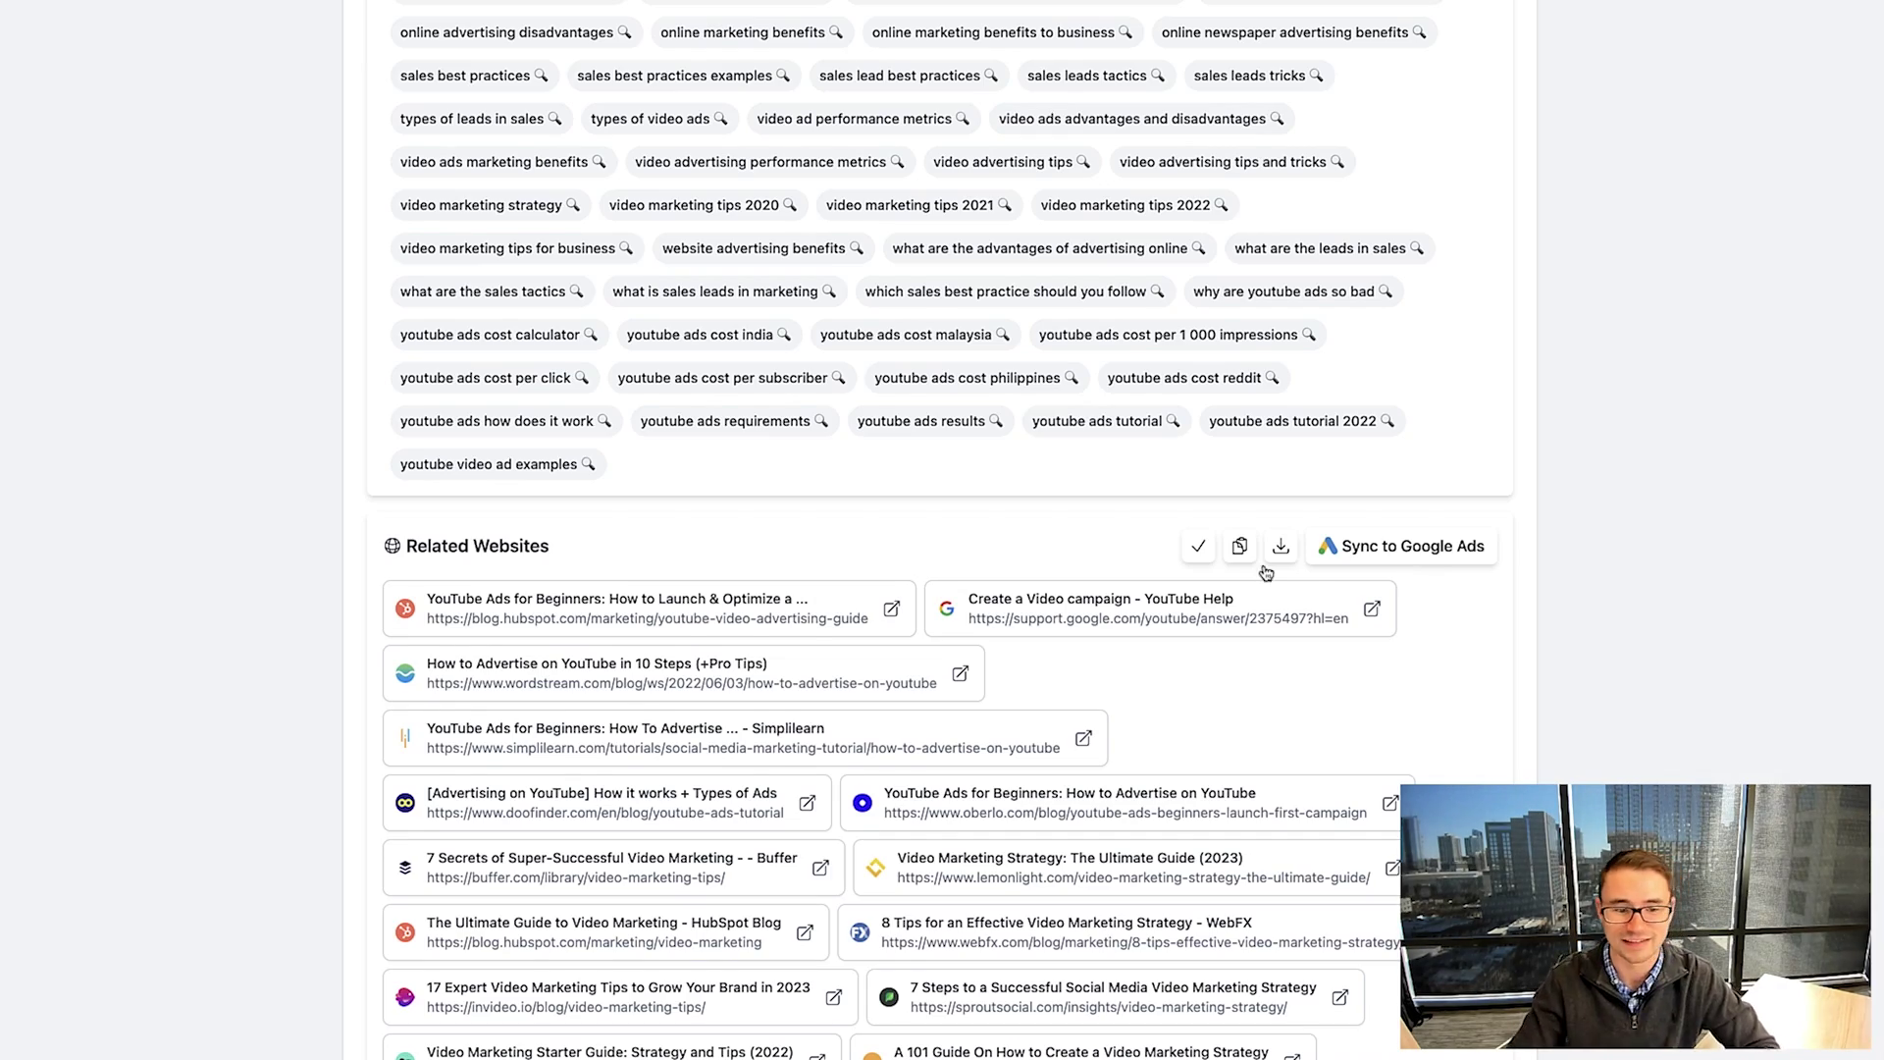
pyautogui.scroll(-3, 1266, 567)
pyautogui.scroll(-2, 644, 655)
pyautogui.scroll(-20, 645, 655)
pyautogui.scroll(-20, 644, 655)
pyautogui.scroll(15, 644, 656)
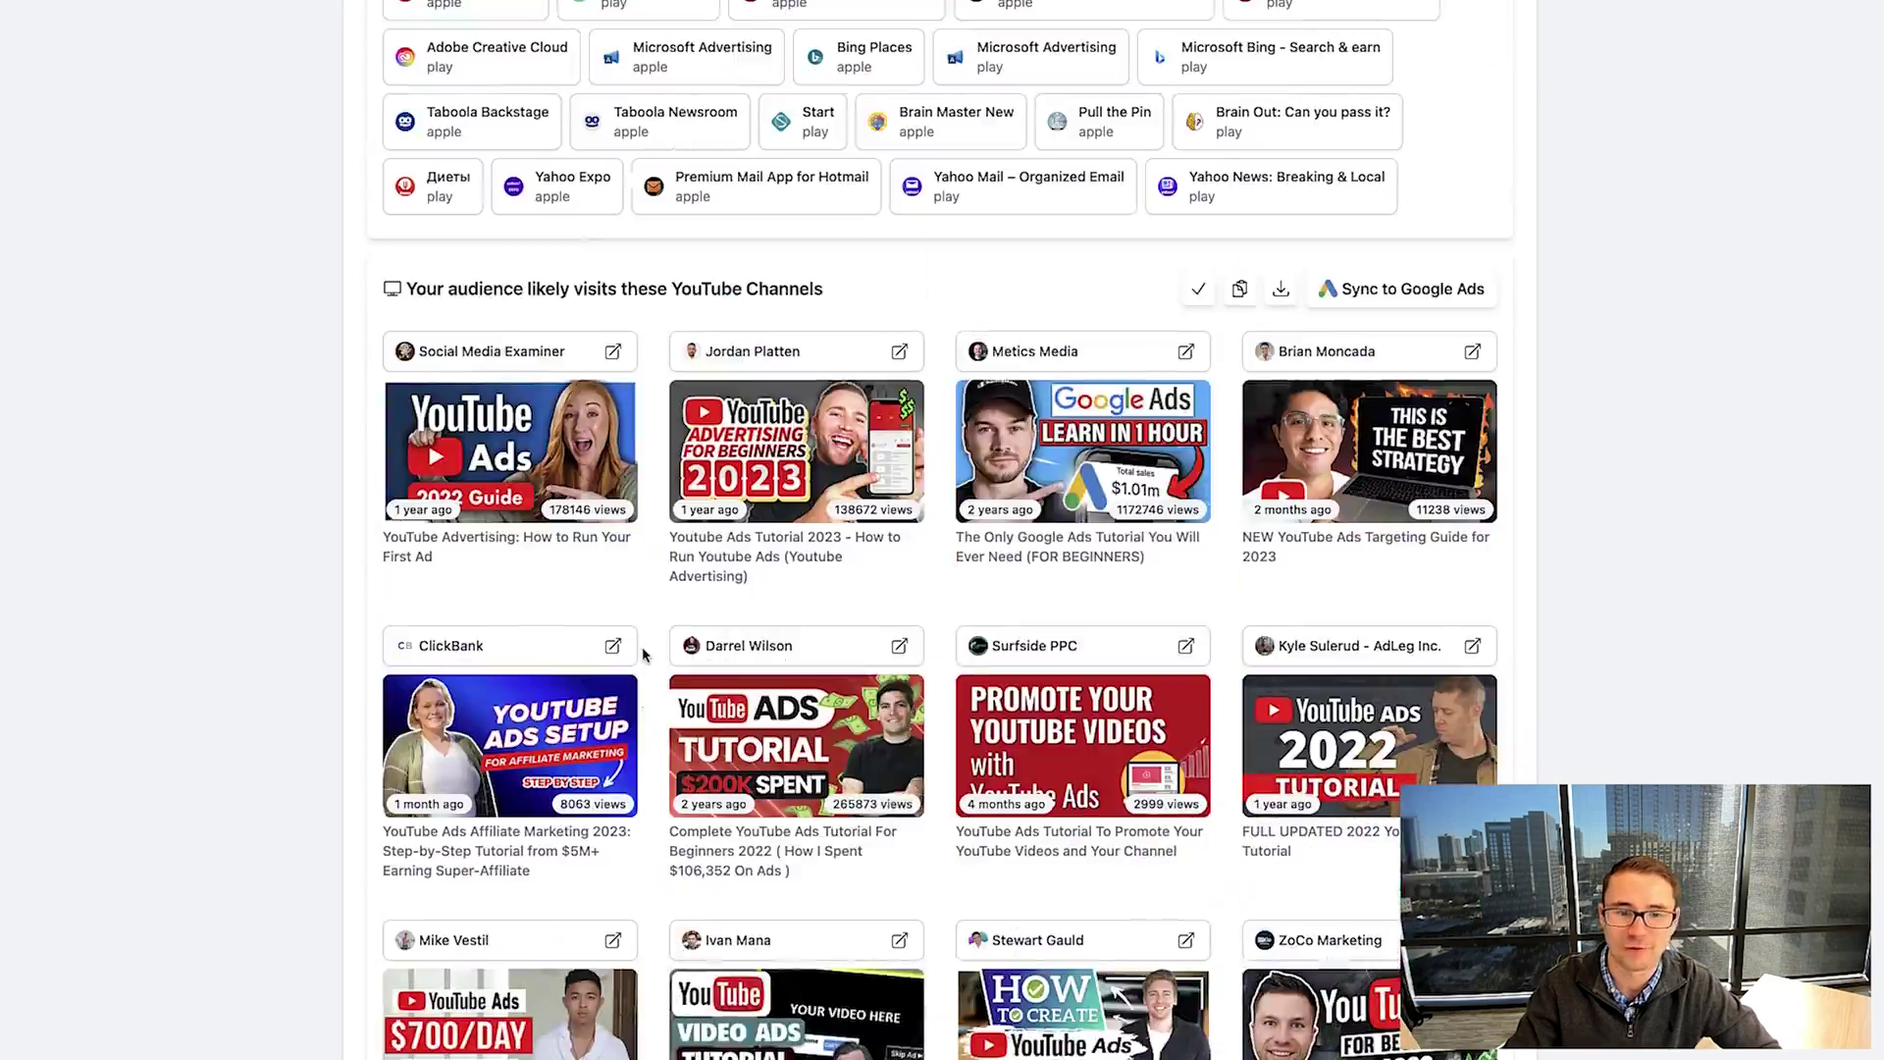